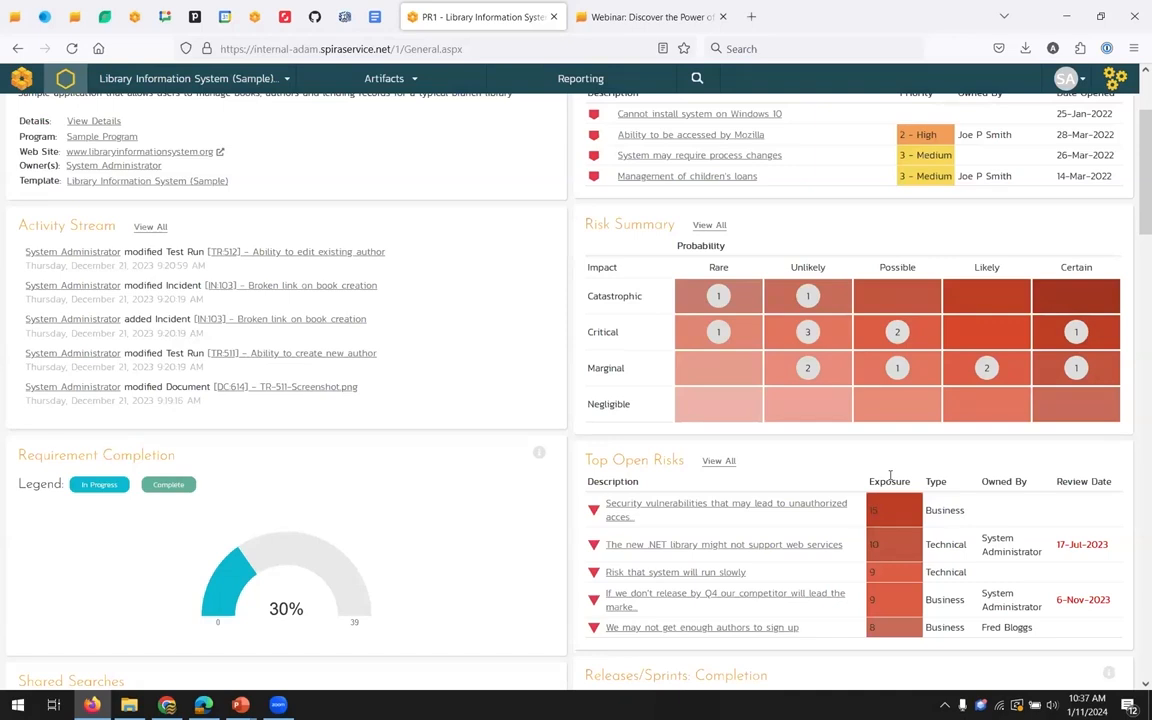
# Examine the top open risks and the schedule progress of the releases on the product dashboard.
pyautogui.scroll(-5, 288, 427)
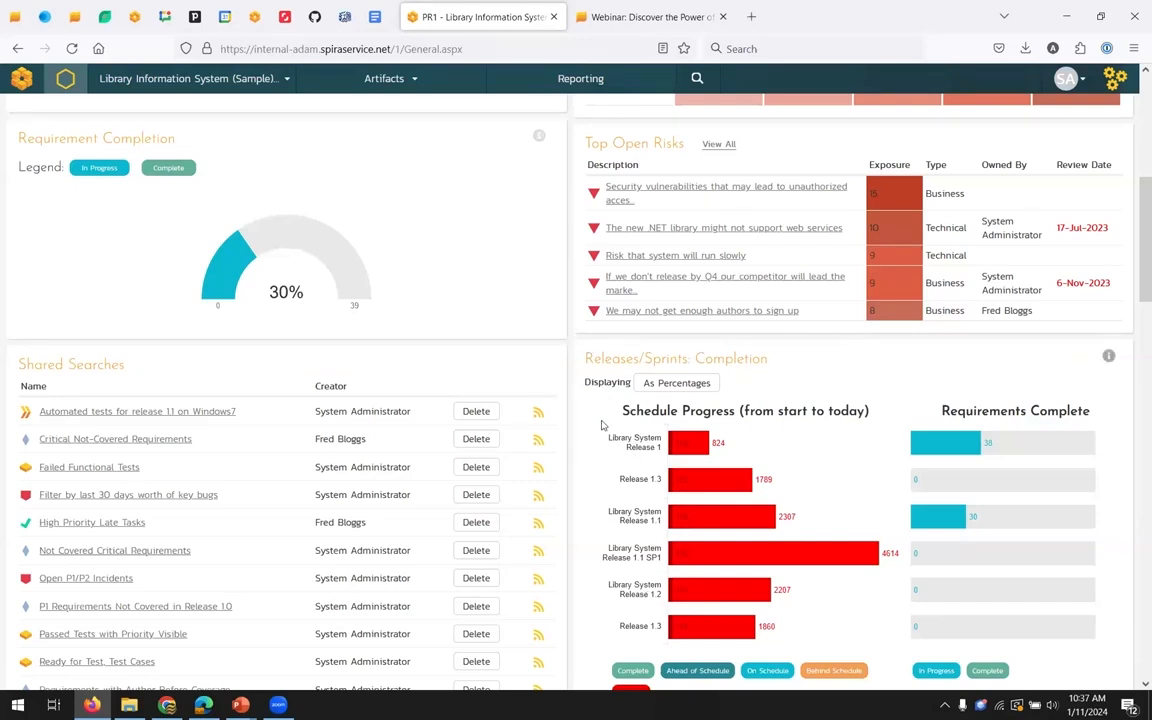
pyautogui.moveTo(869, 533); pyautogui.dragTo(805, 437)
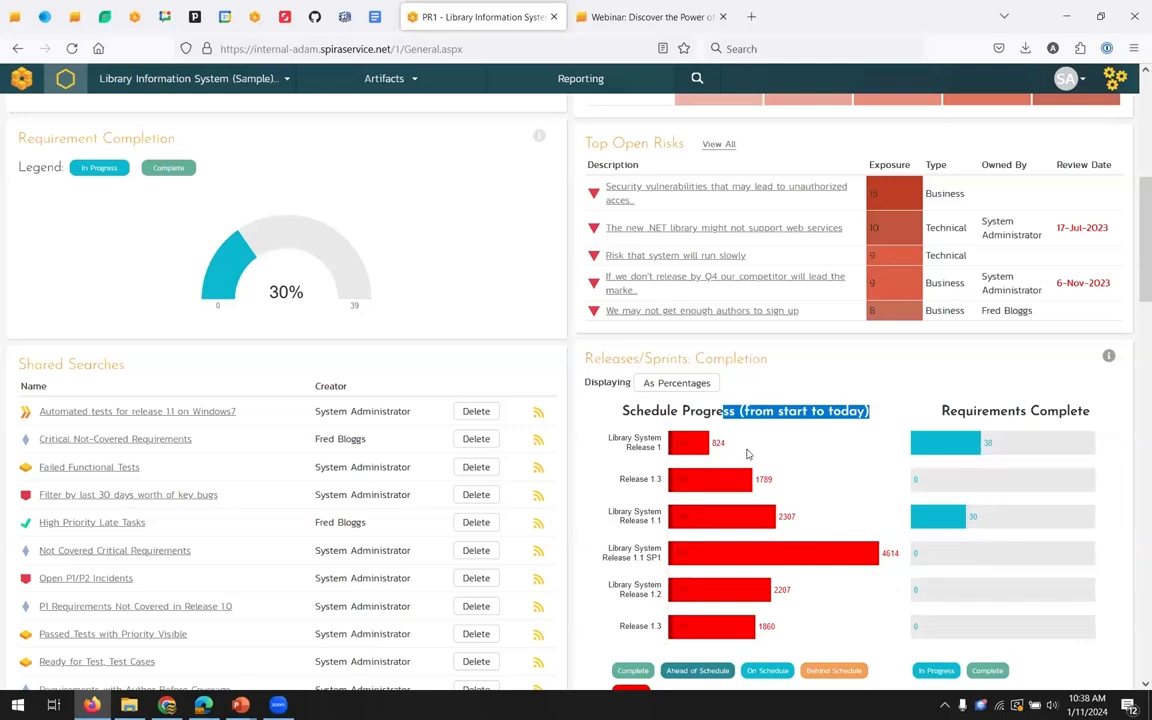
pyautogui.click(784, 621)
pyautogui.scroll(-1, 784, 621)
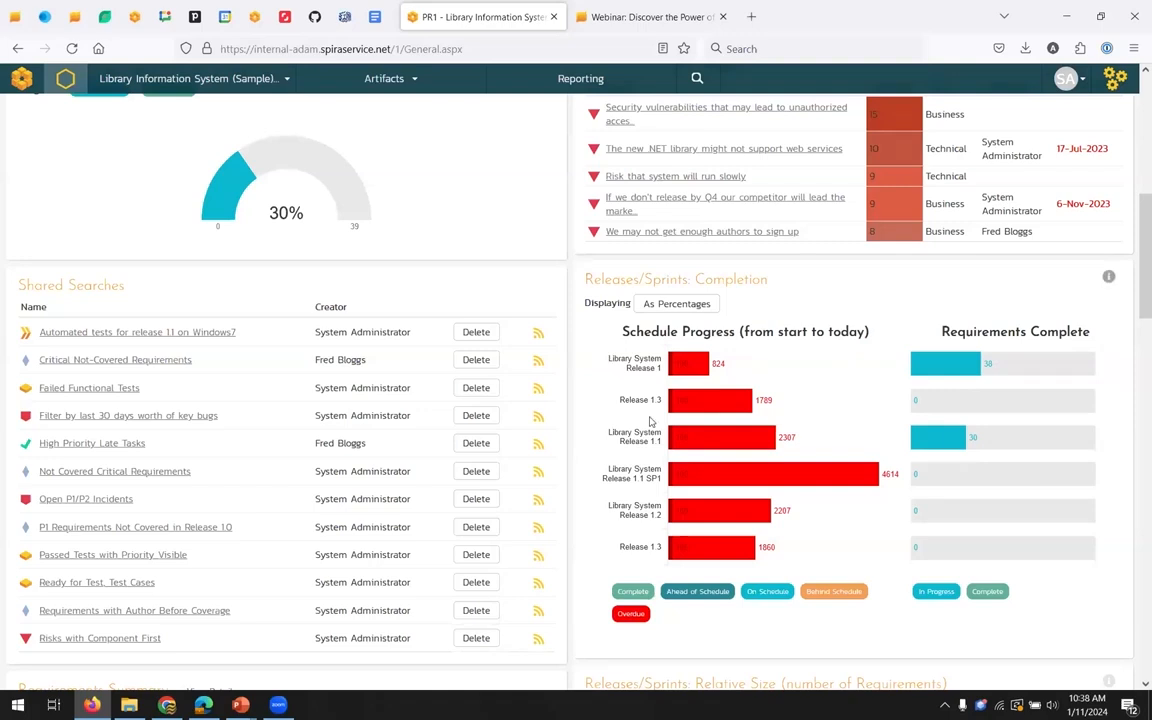
# Filter the product dashboard to the release 1.1.0.0 - Library System Release 1.1.
pyautogui.scroll(6, 641, 414)
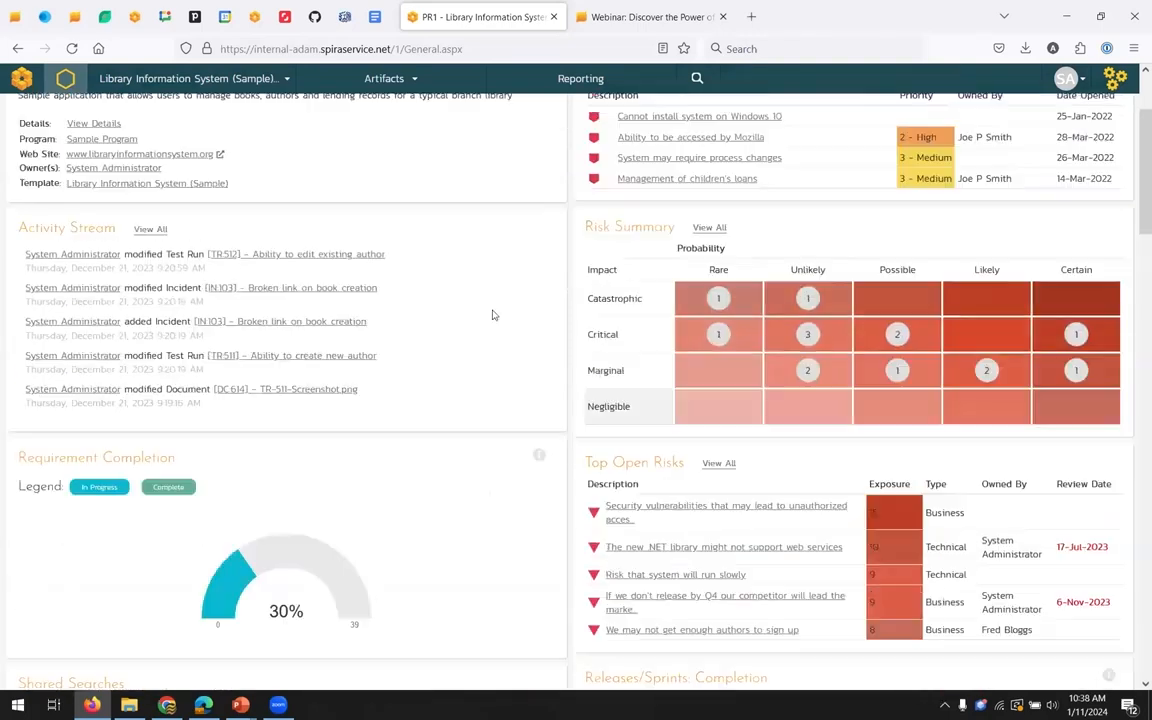
pyautogui.click(126, 176)
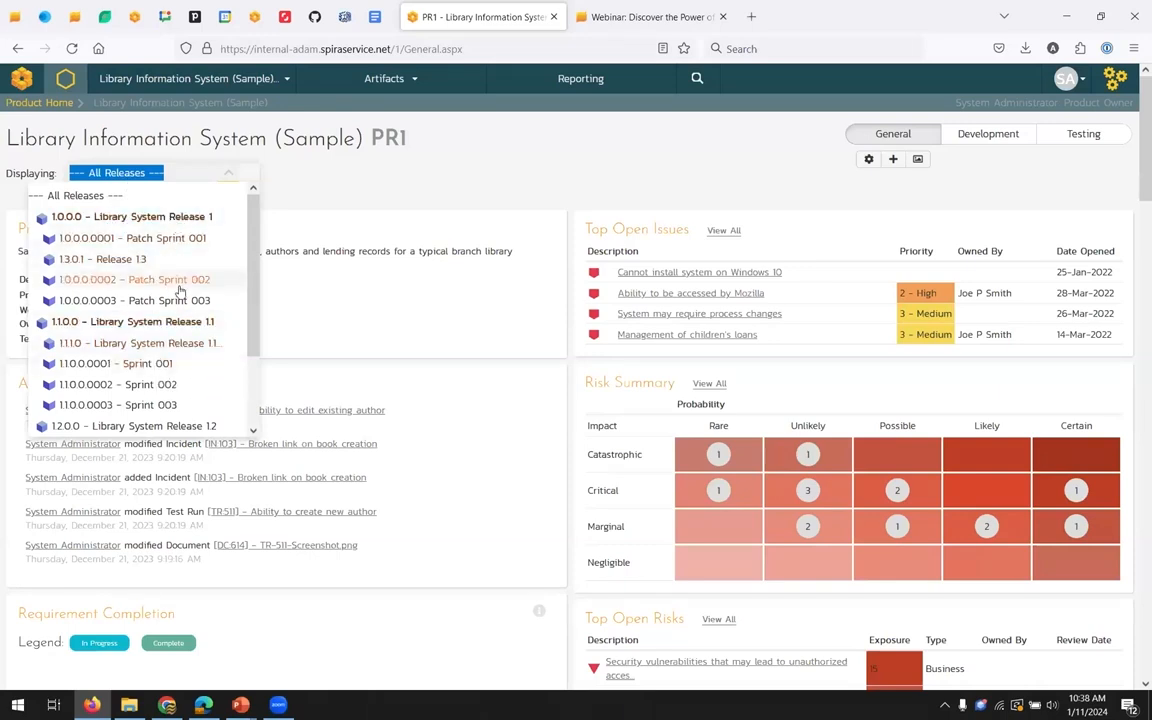
pyautogui.scroll(-2, 179, 284)
pyautogui.click(177, 238)
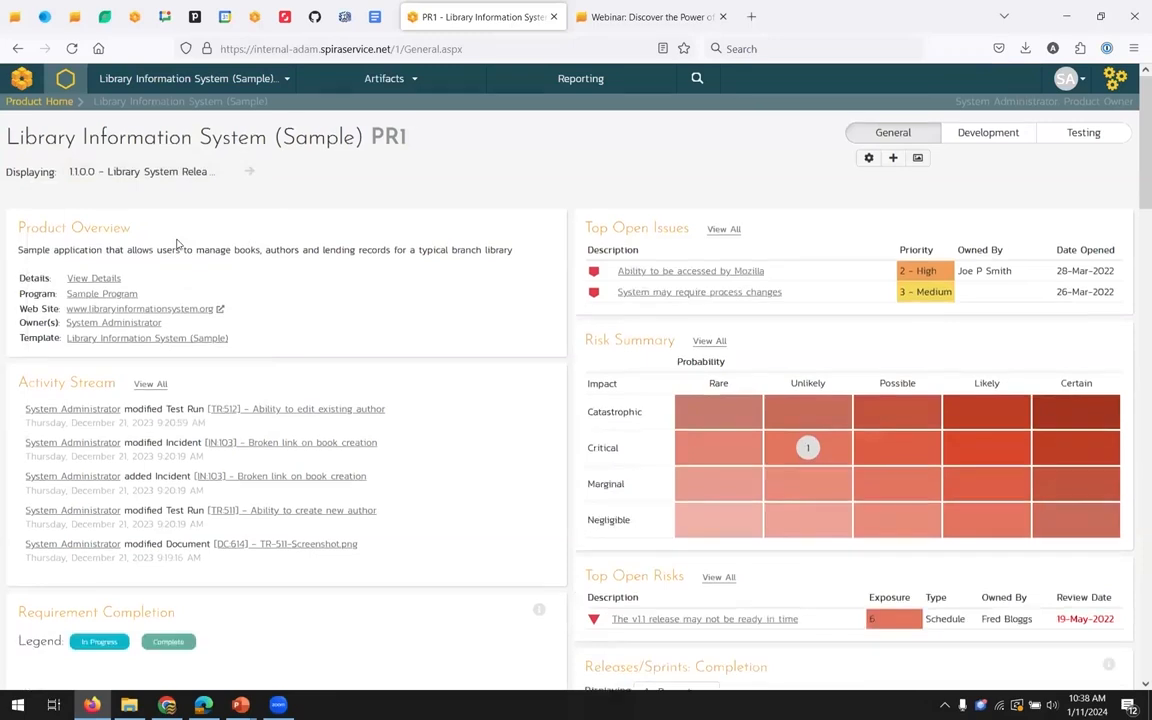
# Review the filtered release's completion and relative size charts, along with its requirements and incident summaries.
pyautogui.scroll(-3, 177, 242)
pyautogui.scroll(-1, 177, 240)
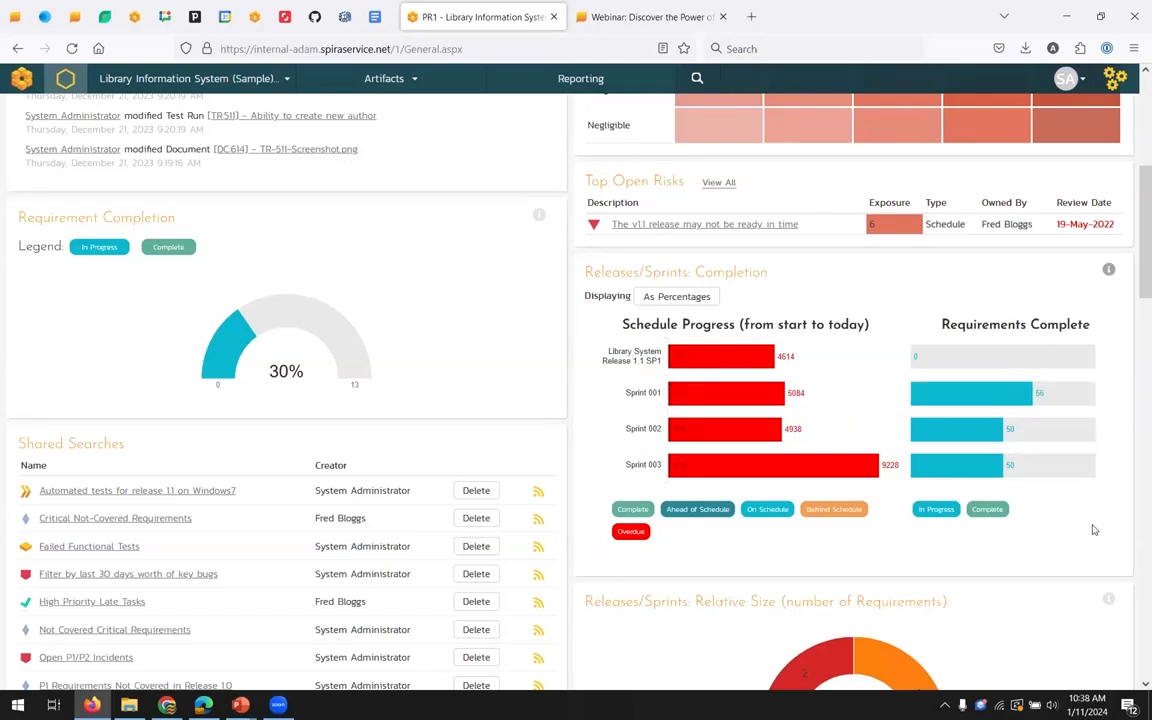
pyautogui.scroll(-5, 1094, 530)
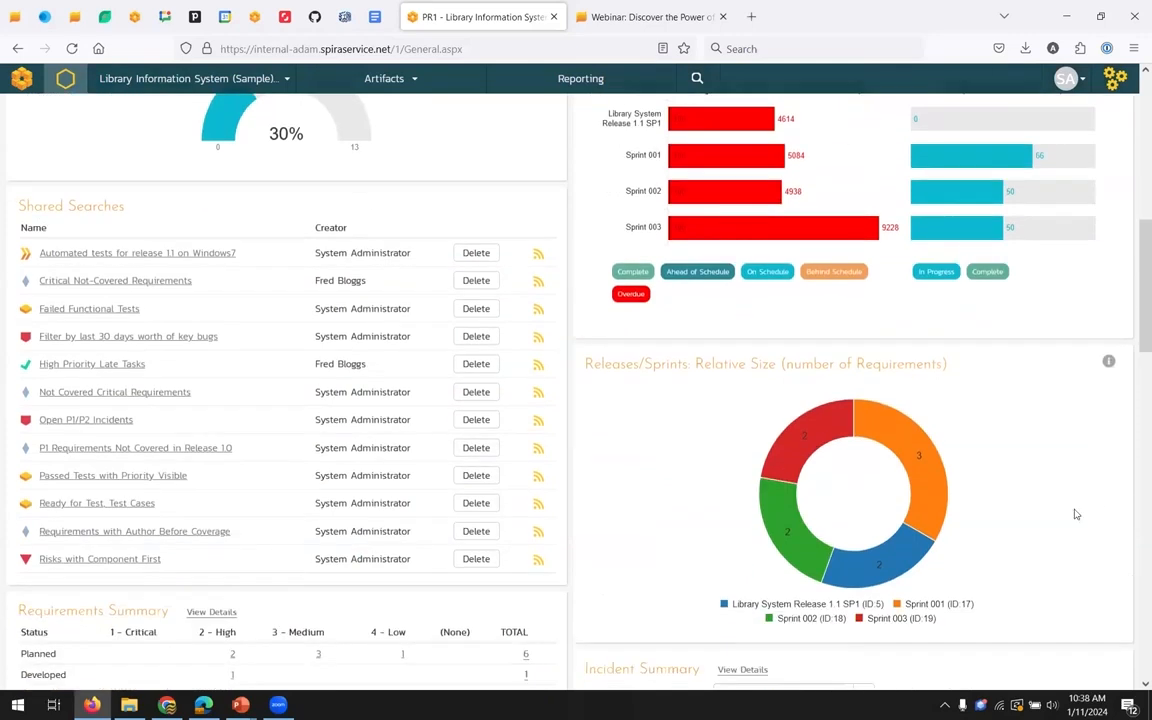
pyautogui.scroll(-3, 828, 404)
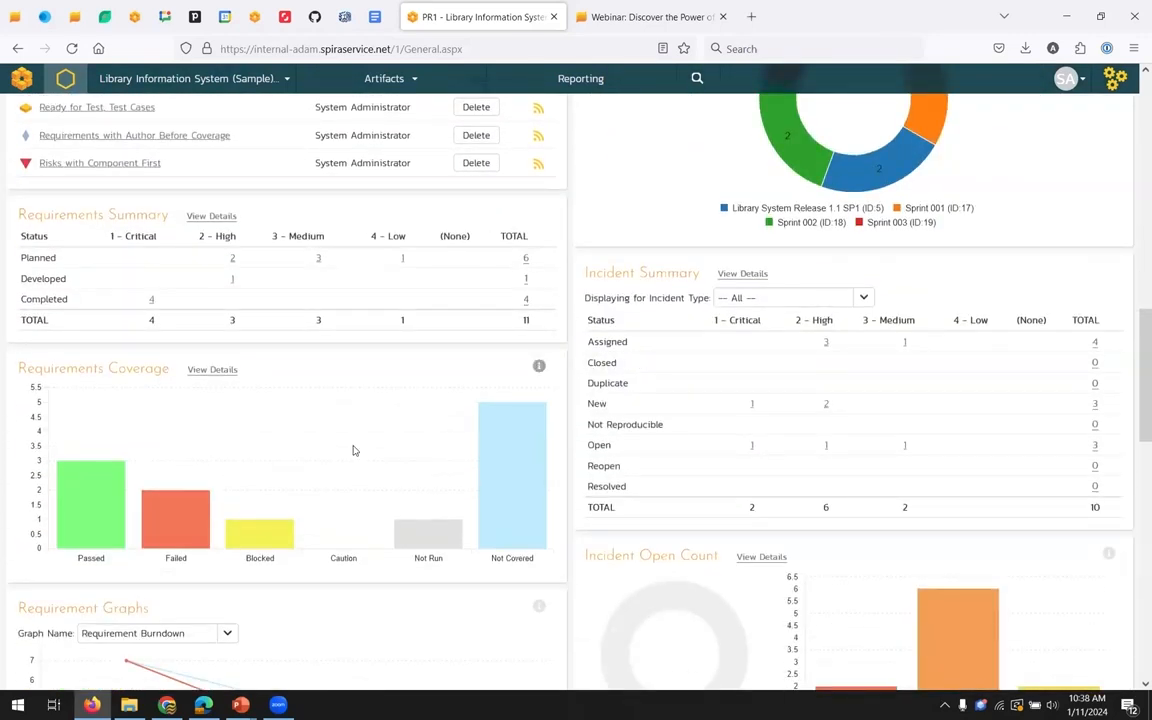
# Inspect the Failed, Blocked, Not Covered and Not Run counts in the Requirements Coverage chart.
pyautogui.scroll(-1, 353, 450)
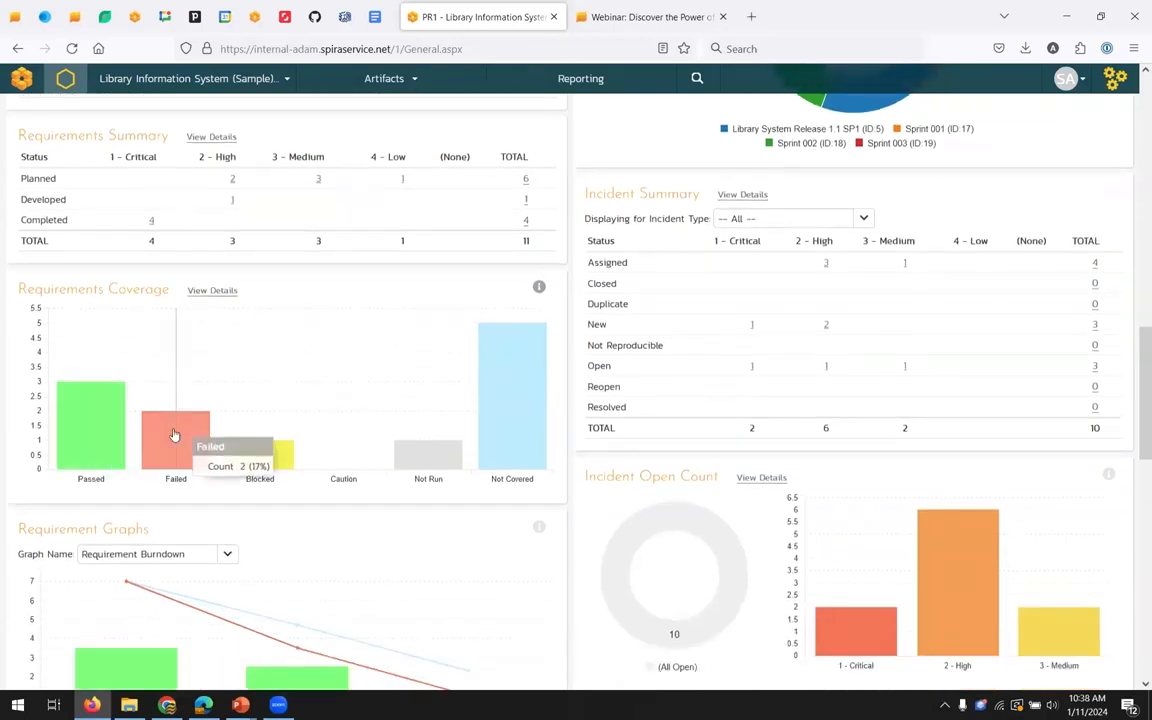
pyautogui.moveTo(265, 445)
pyautogui.moveTo(537, 416)
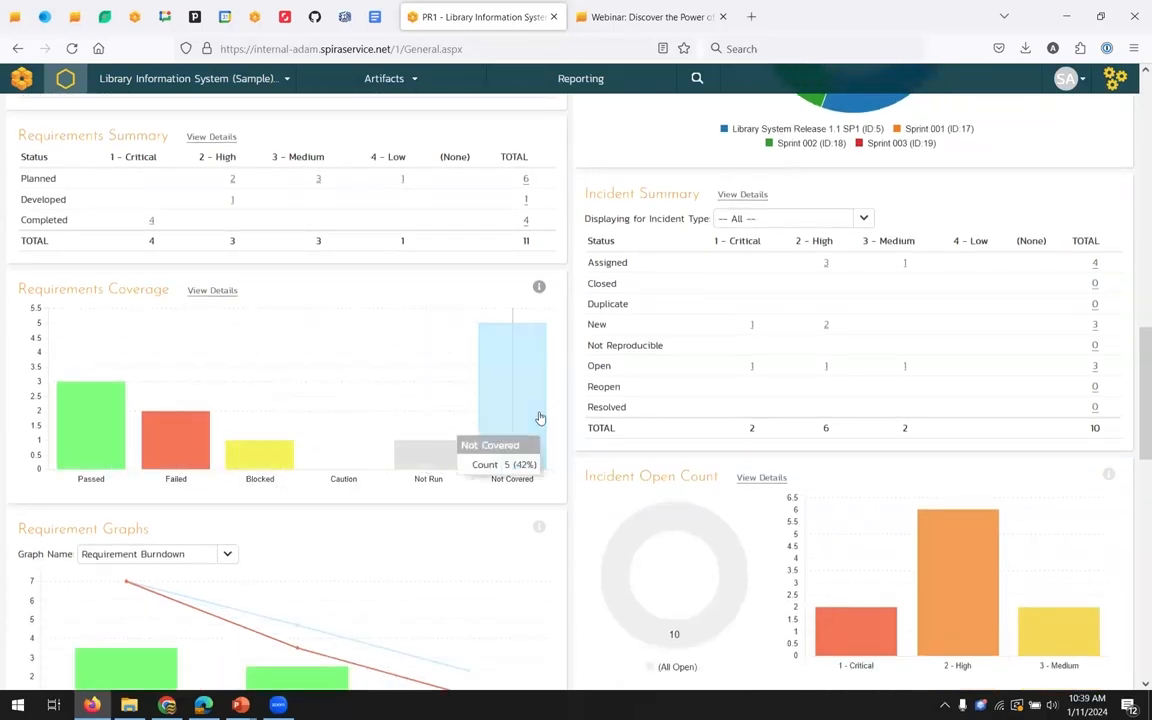
pyautogui.moveTo(413, 459)
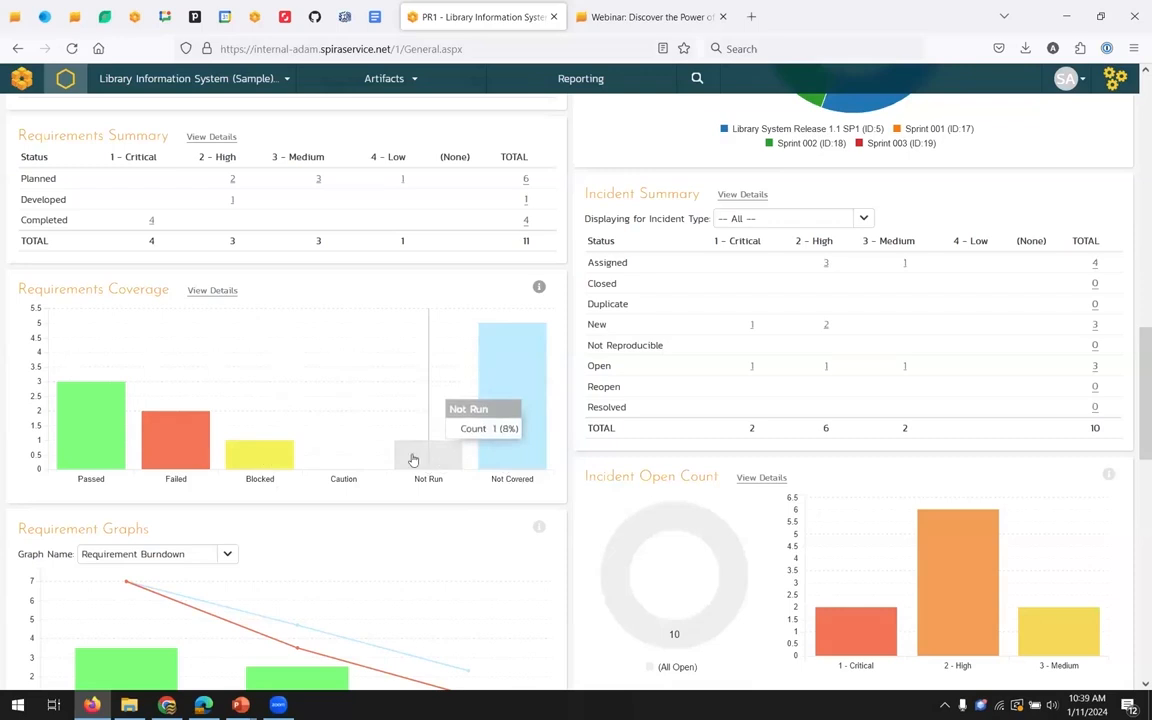
# Check the graph choices for requirements and review the requirement burndown, task burndown and release schedule.
pyautogui.scroll(-2, 430, 460)
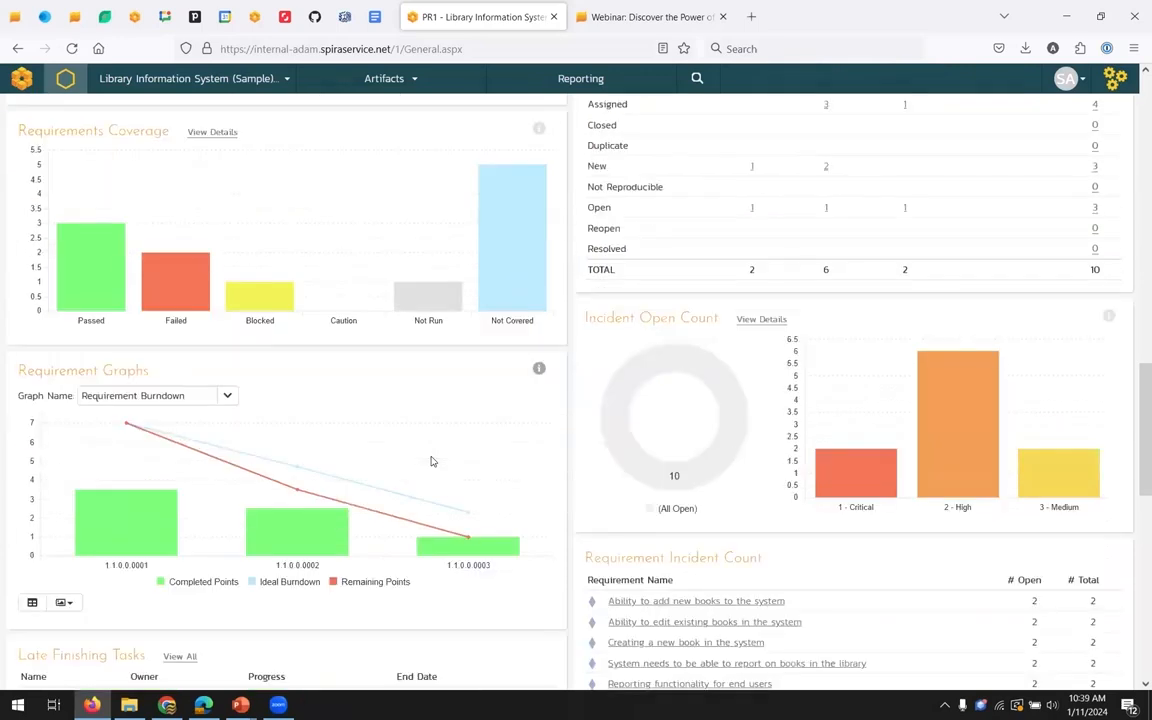
pyautogui.click(227, 396)
pyautogui.click(386, 406)
pyautogui.scroll(-4, 386, 406)
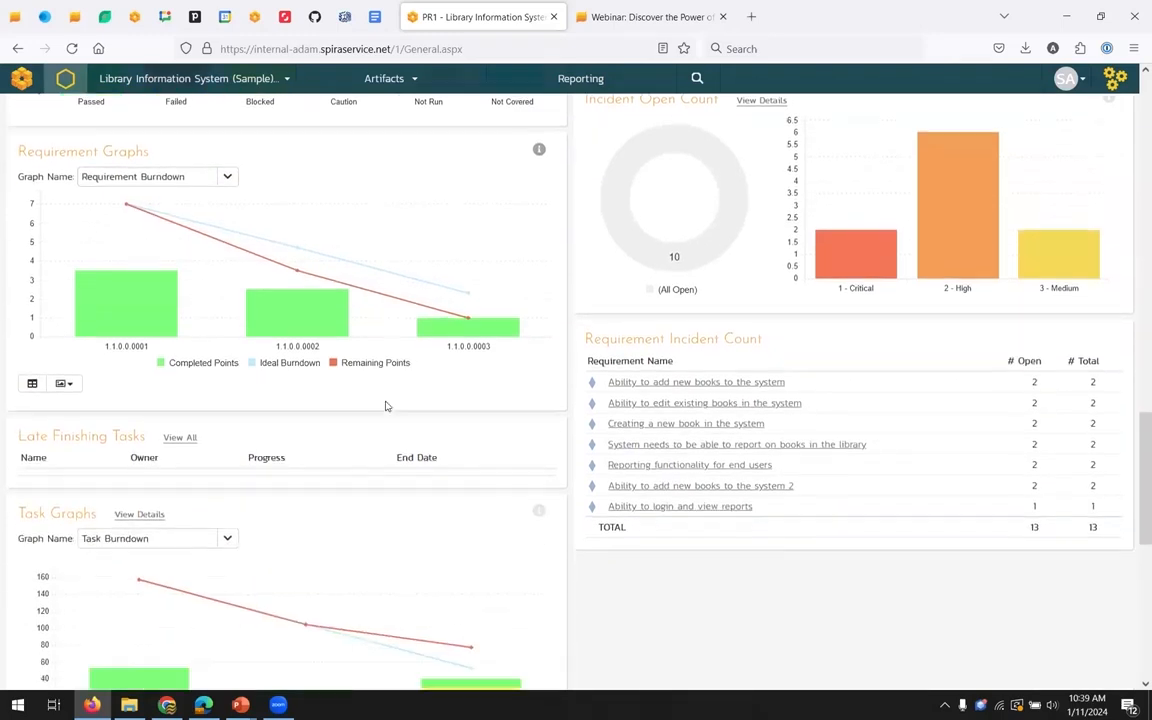
pyautogui.scroll(-3, 386, 406)
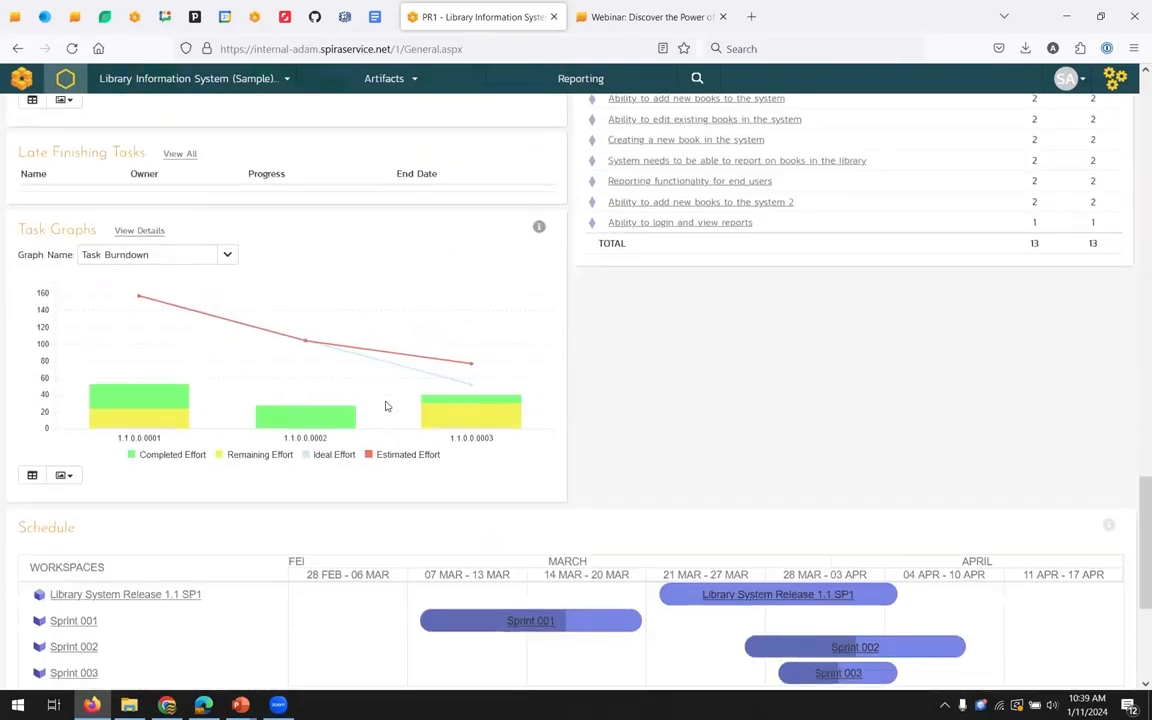
pyautogui.scroll(-2, 386, 406)
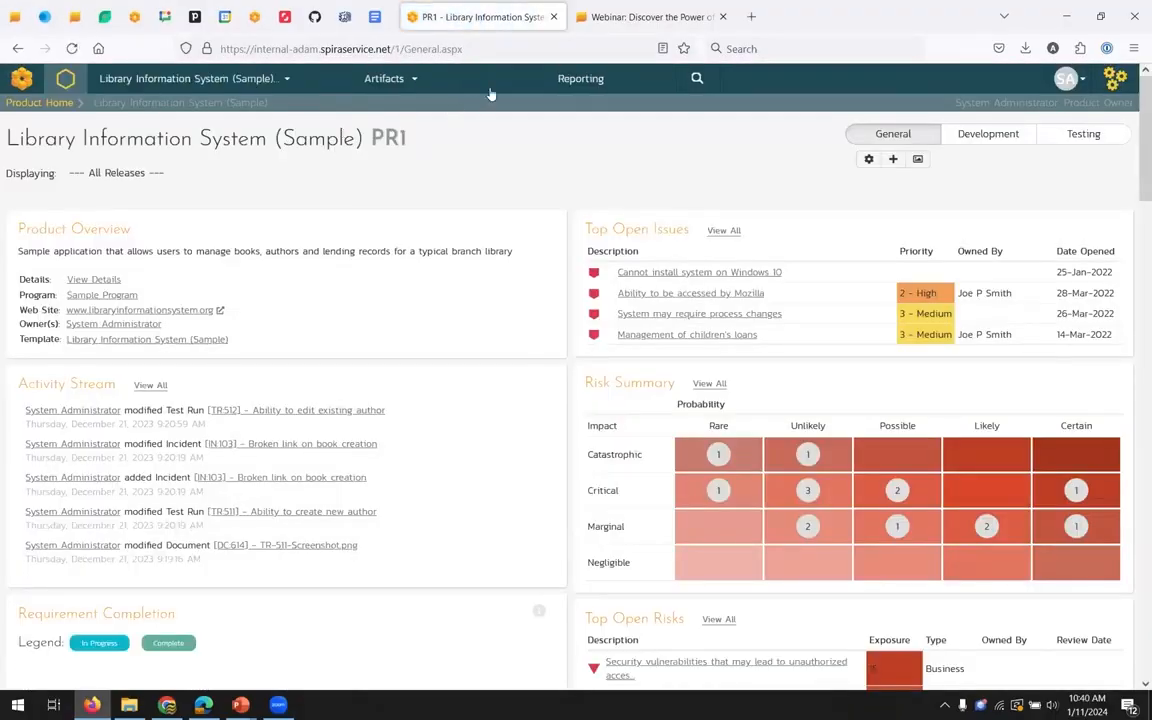
# Open the product's requirements list and check the test coverage and task progress of its requirements.
pyautogui.click(435, 88)
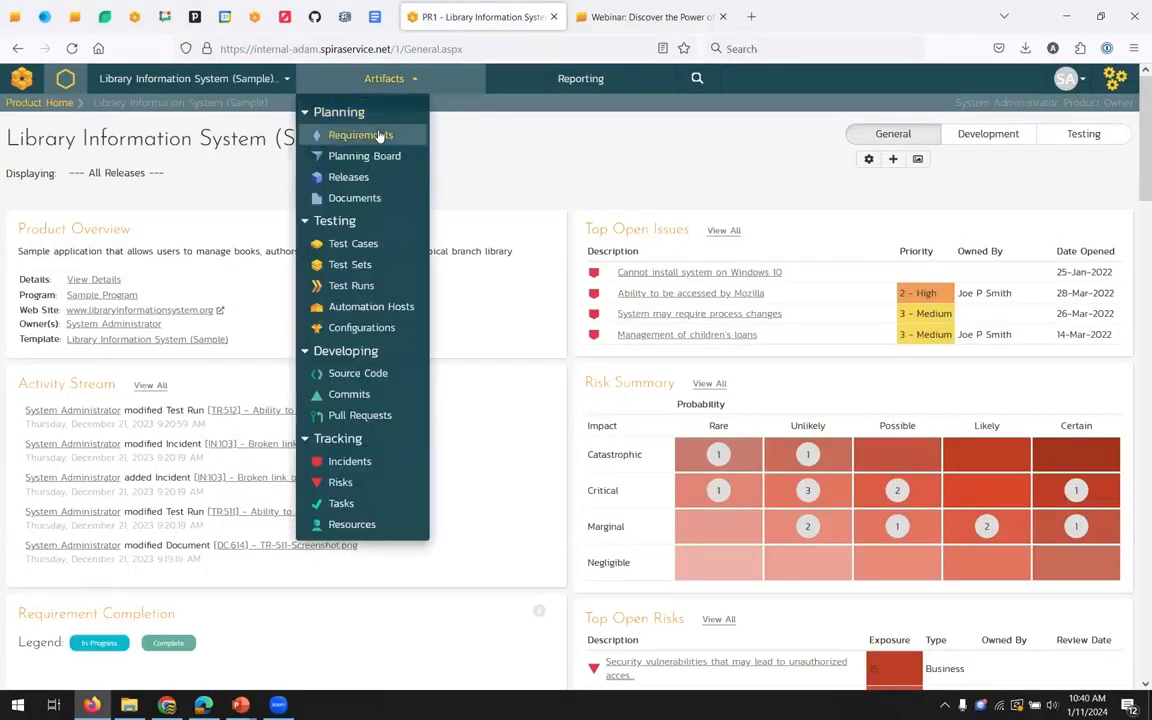
pyautogui.click(358, 137)
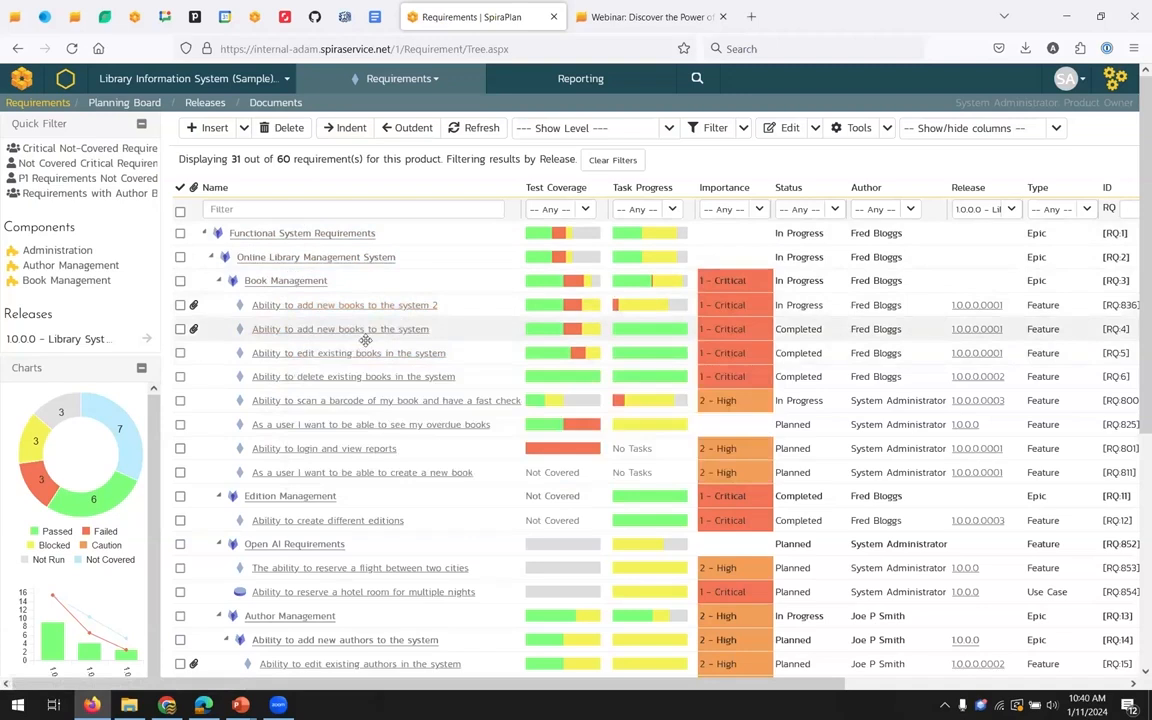
pyautogui.moveTo(379, 359)
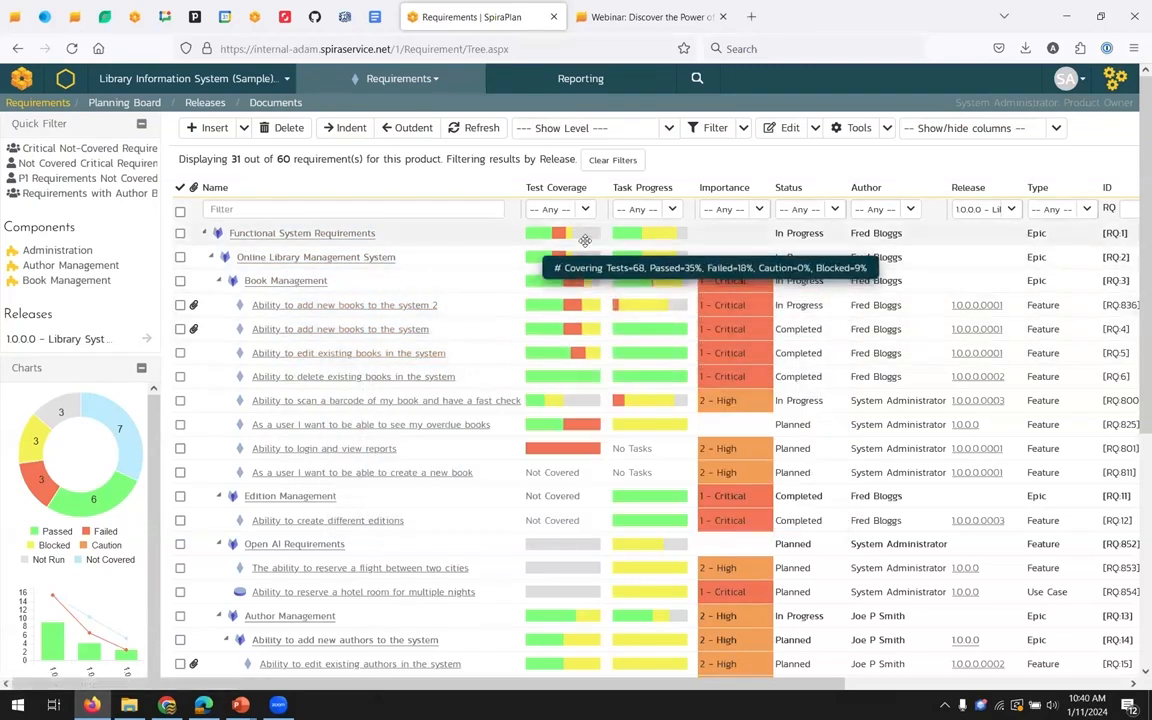
pyautogui.moveTo(576, 330)
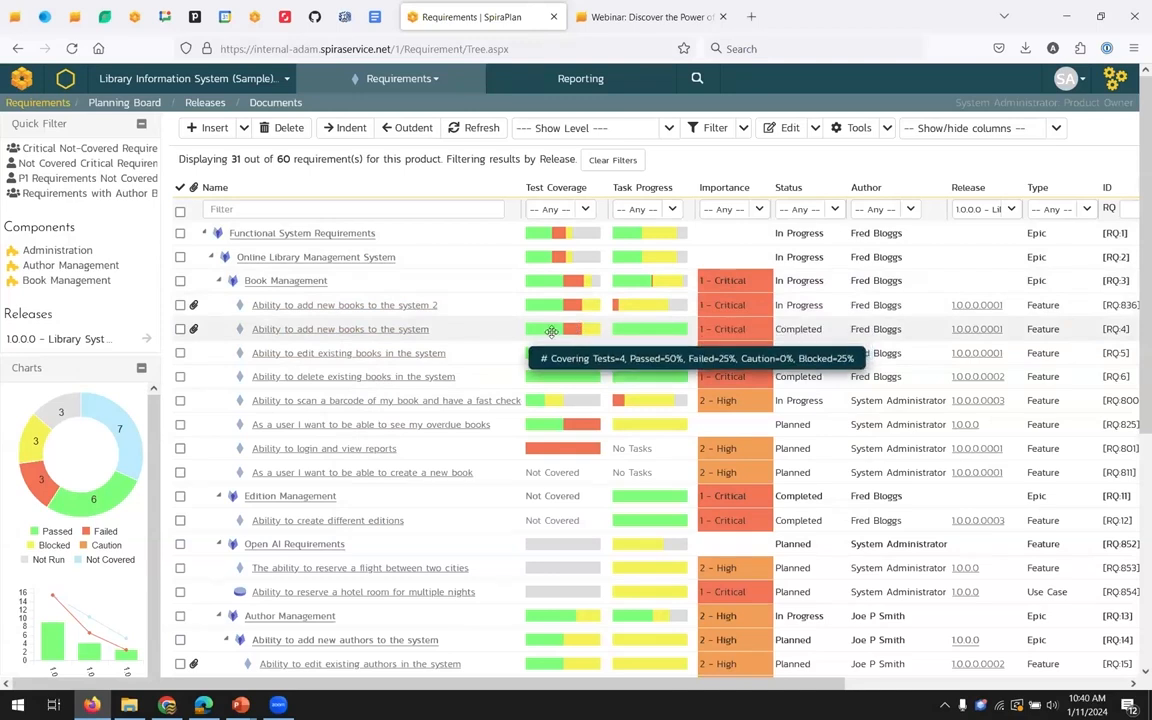
pyautogui.moveTo(478, 460)
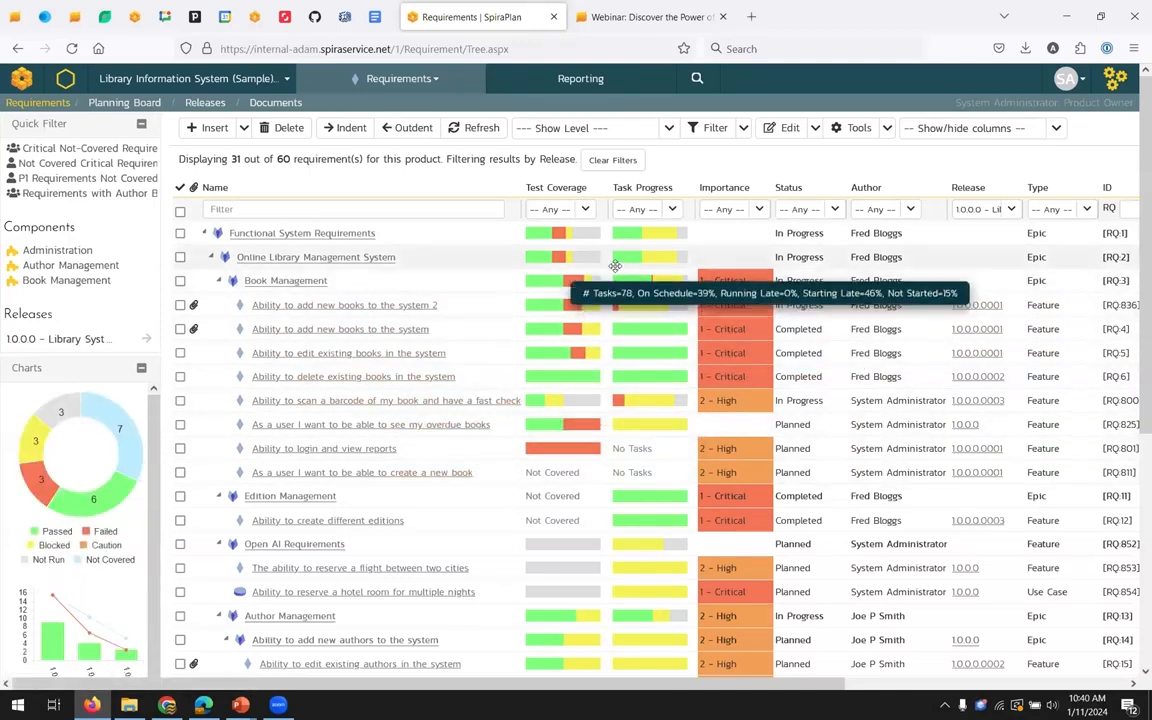
pyautogui.moveTo(679, 399)
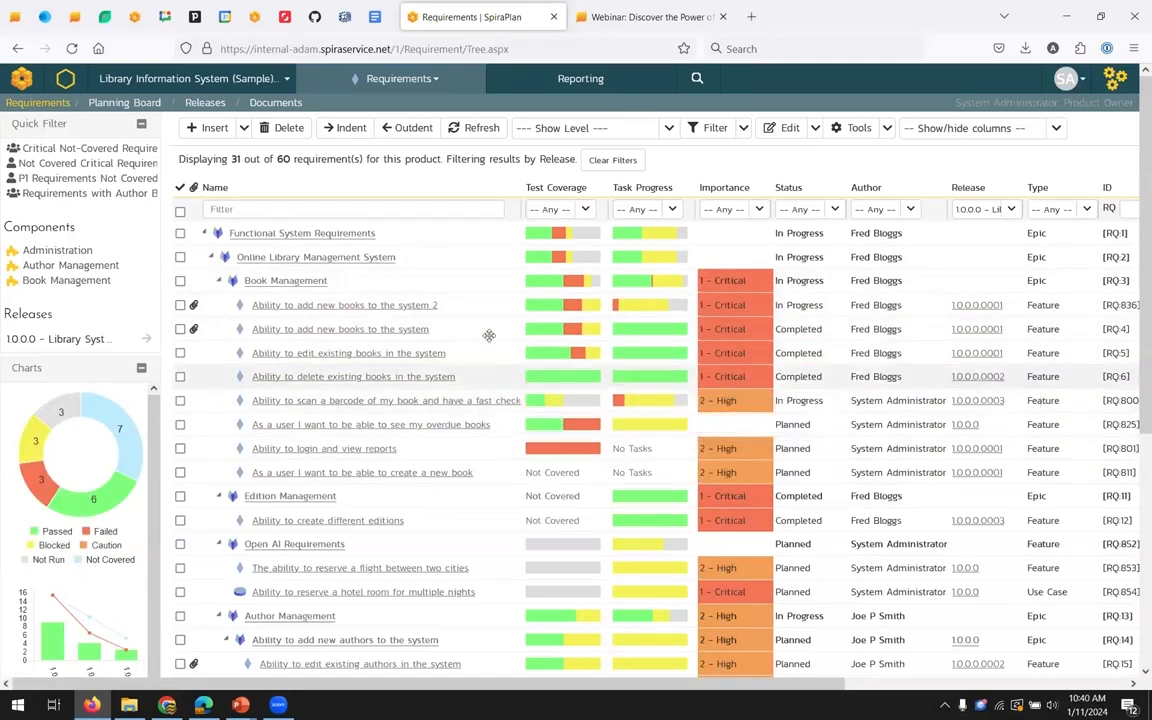
# Open the requirement "Ability to add new books to the system" under Book Management and view its available tags.
pyautogui.moveTo(360, 337)
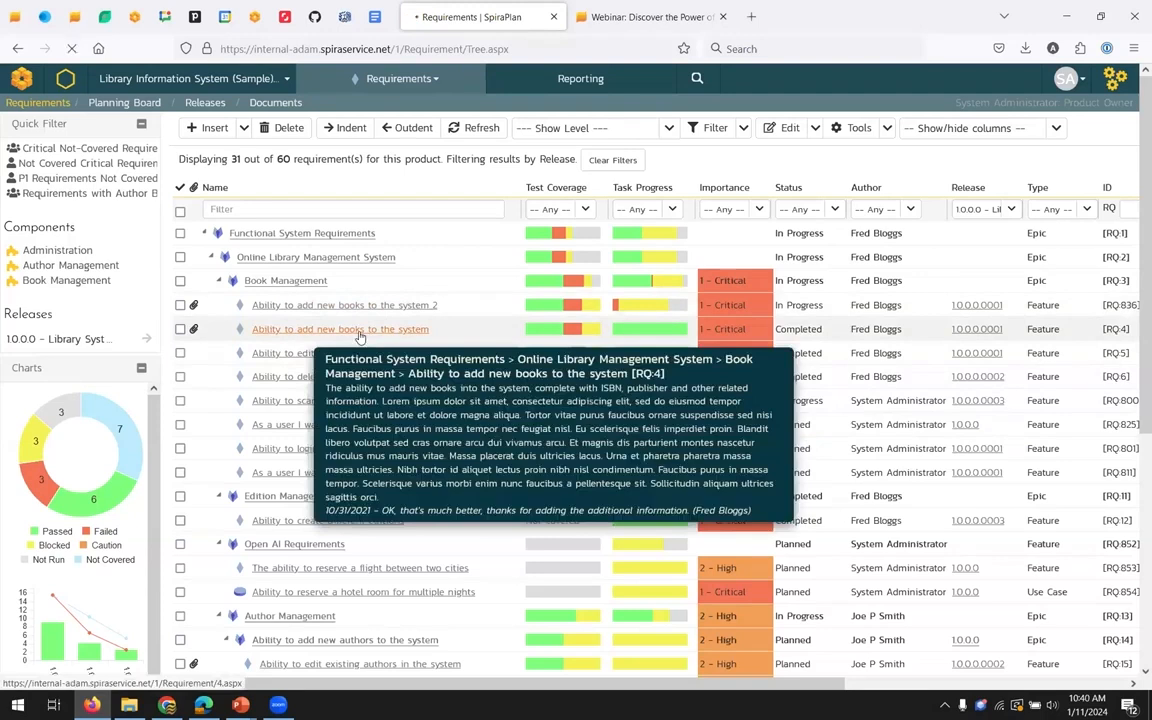
pyautogui.click(360, 337)
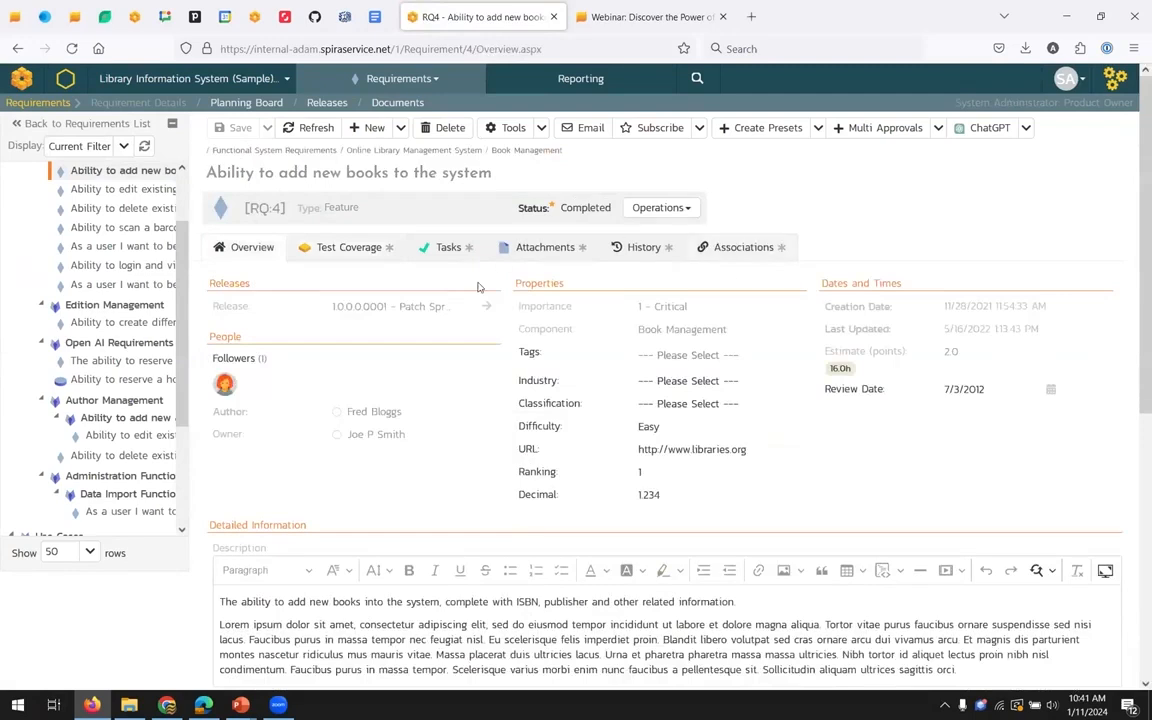
pyautogui.click(692, 356)
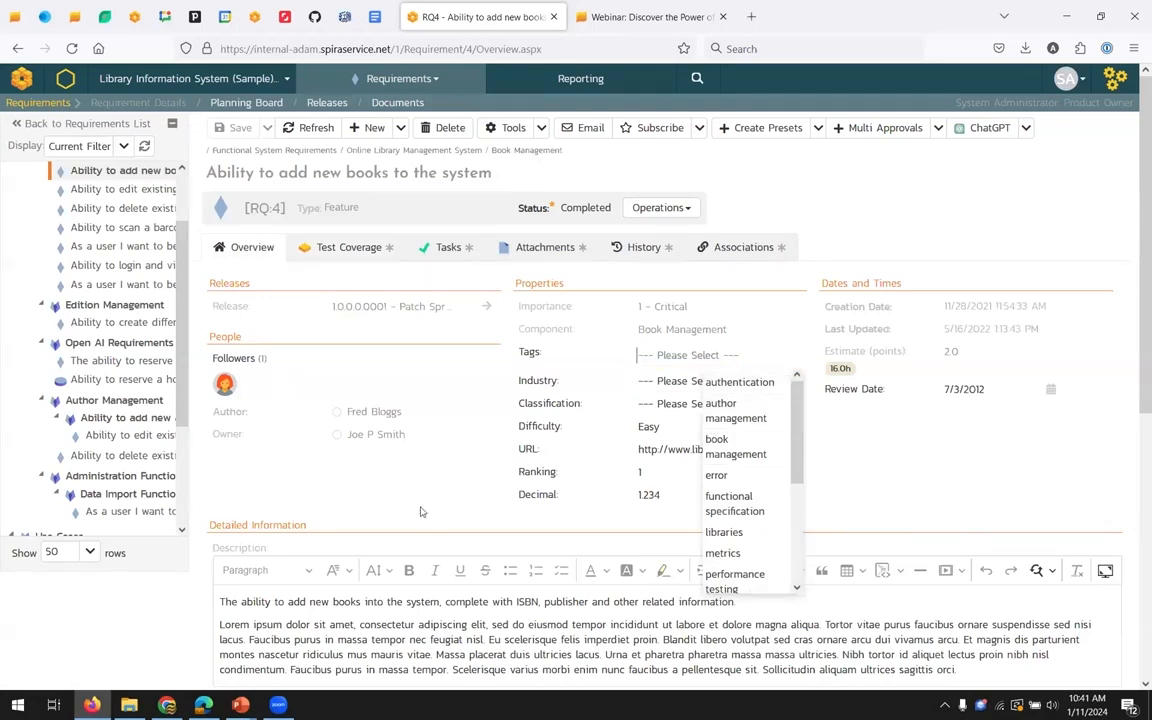
pyautogui.click(311, 449)
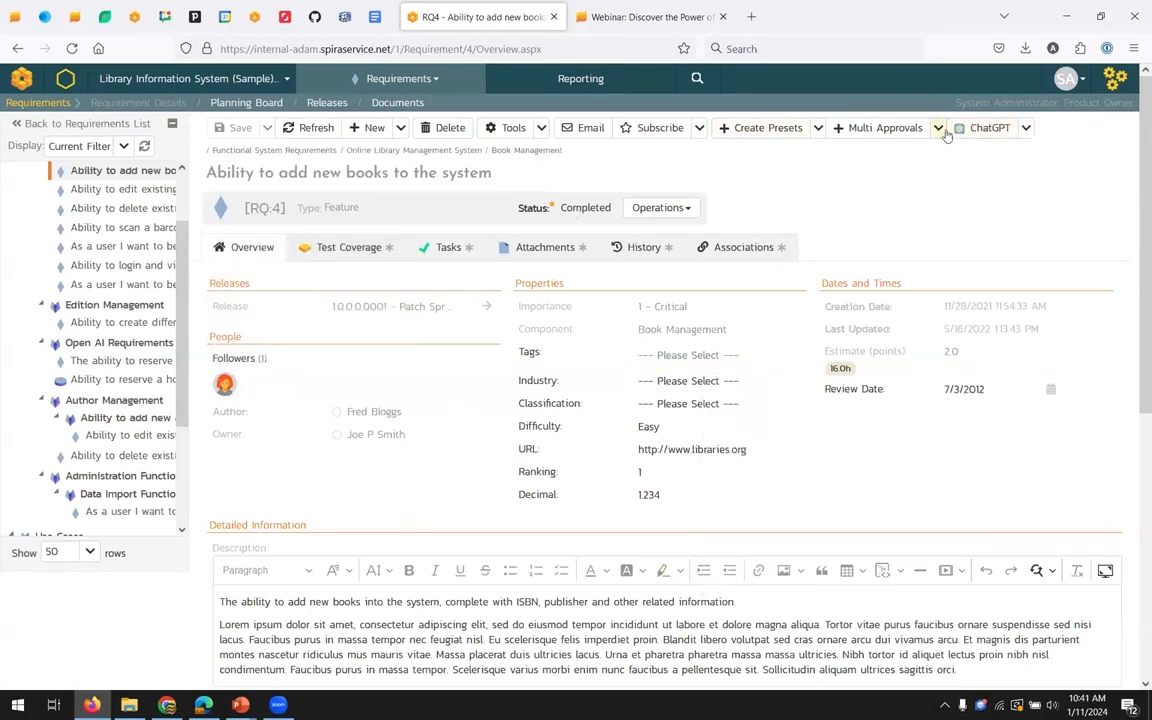
# View the ChatGPT generation options offered for the requirement without running any.
pyautogui.click(699, 134)
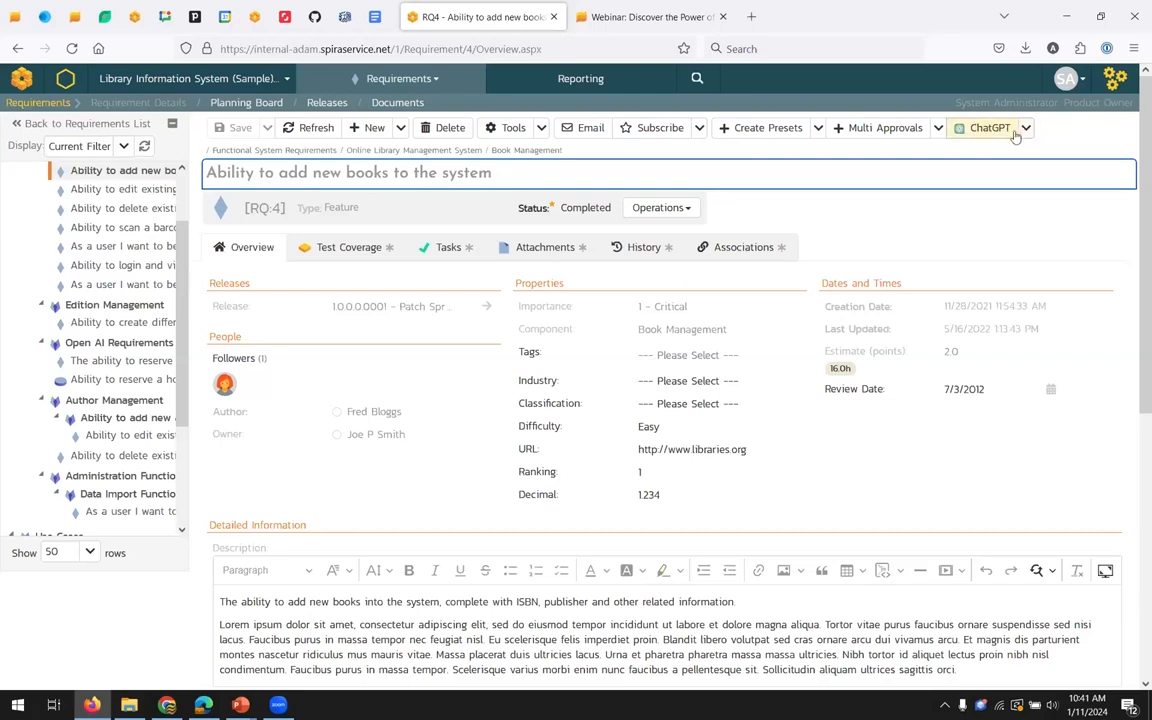
pyautogui.click(1026, 129)
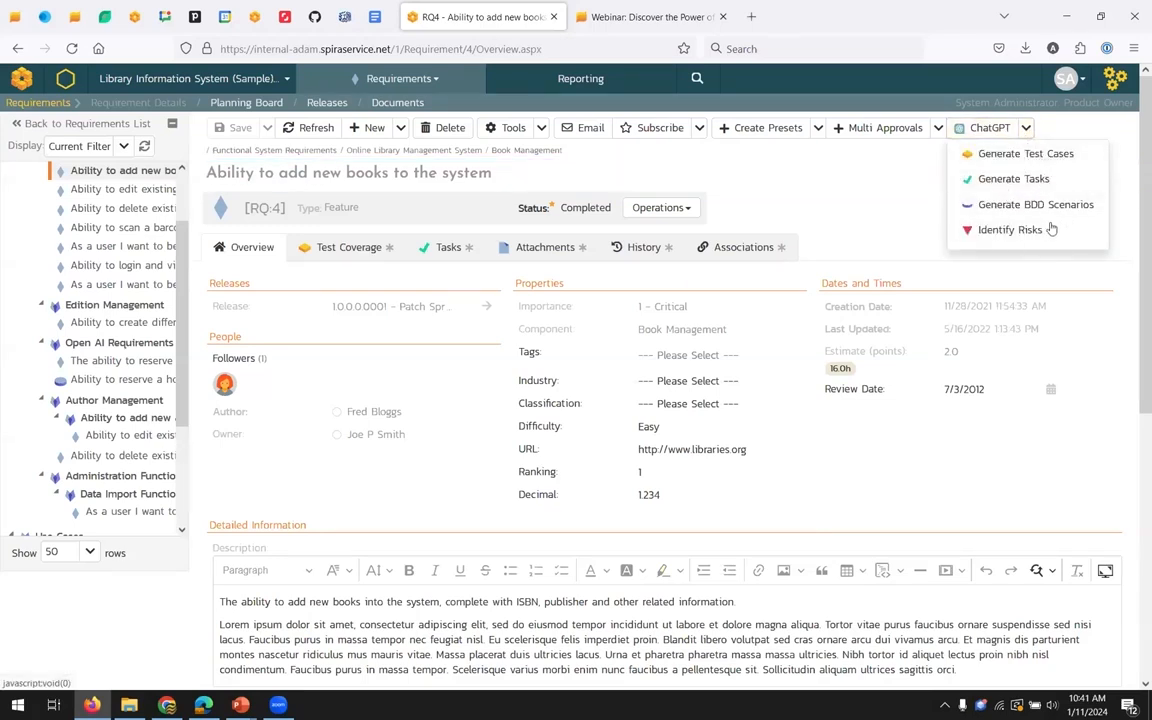
pyautogui.click(930, 218)
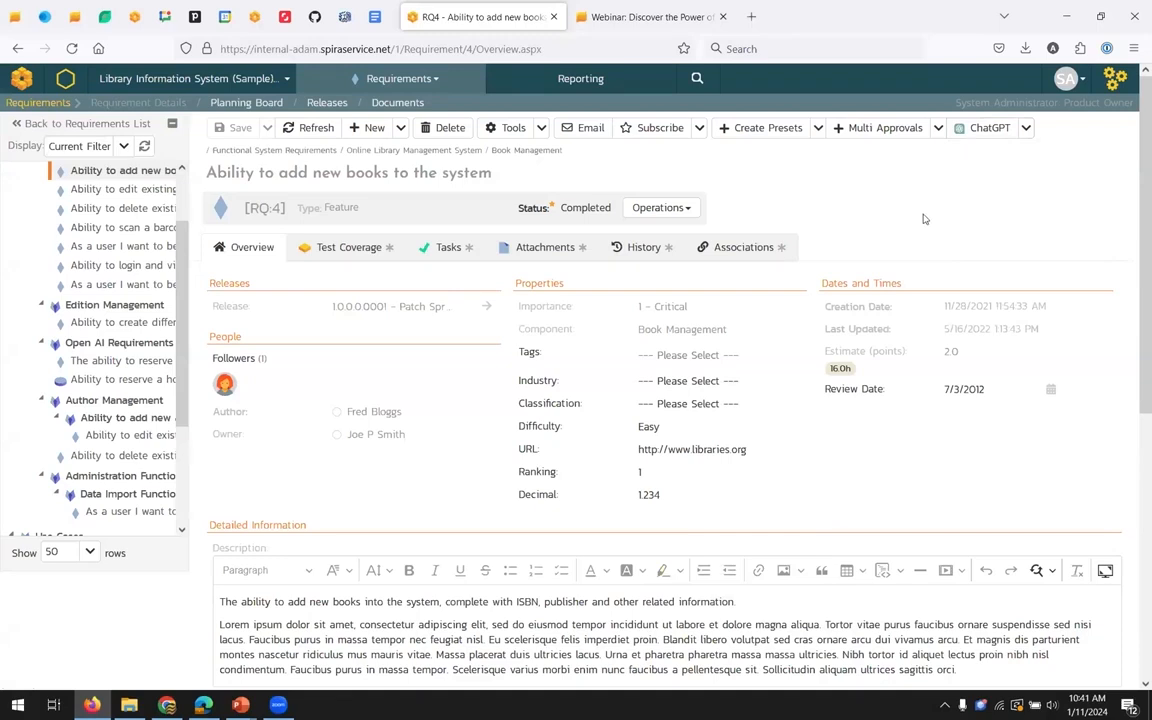
# Examine the requirement's description and its custom properties, including Industry, Classification and Difficulty.
pyautogui.scroll(-2, 922, 217)
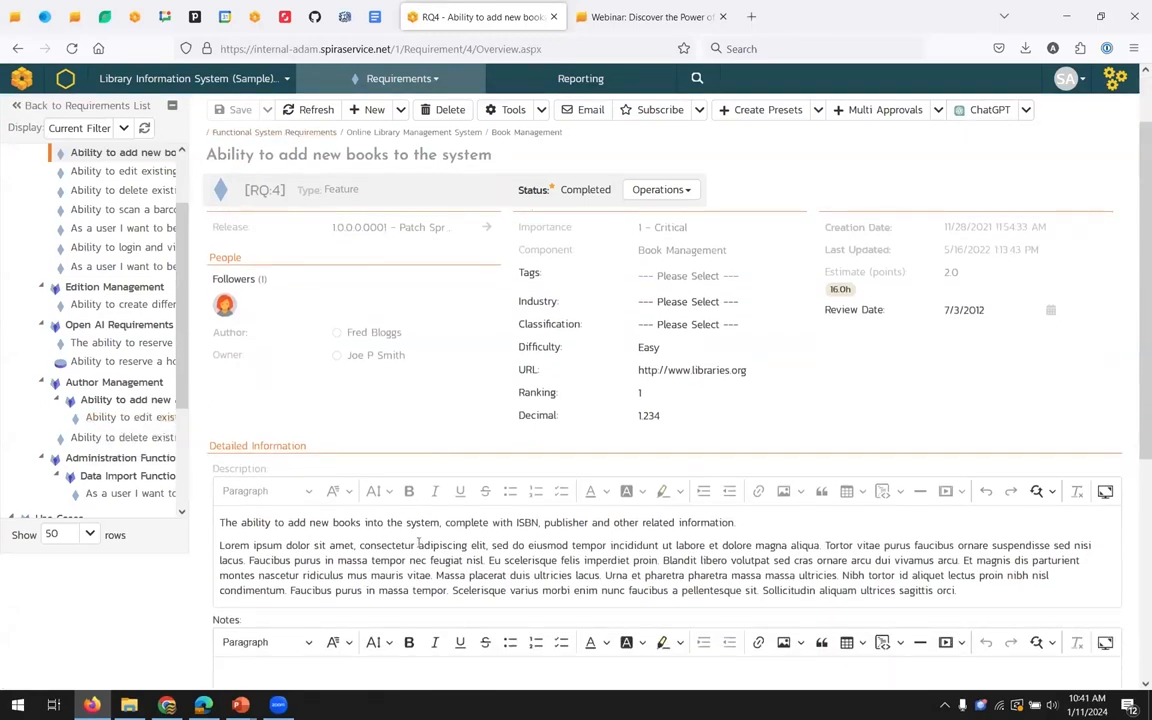
pyautogui.click(545, 301)
pyautogui.click(545, 324)
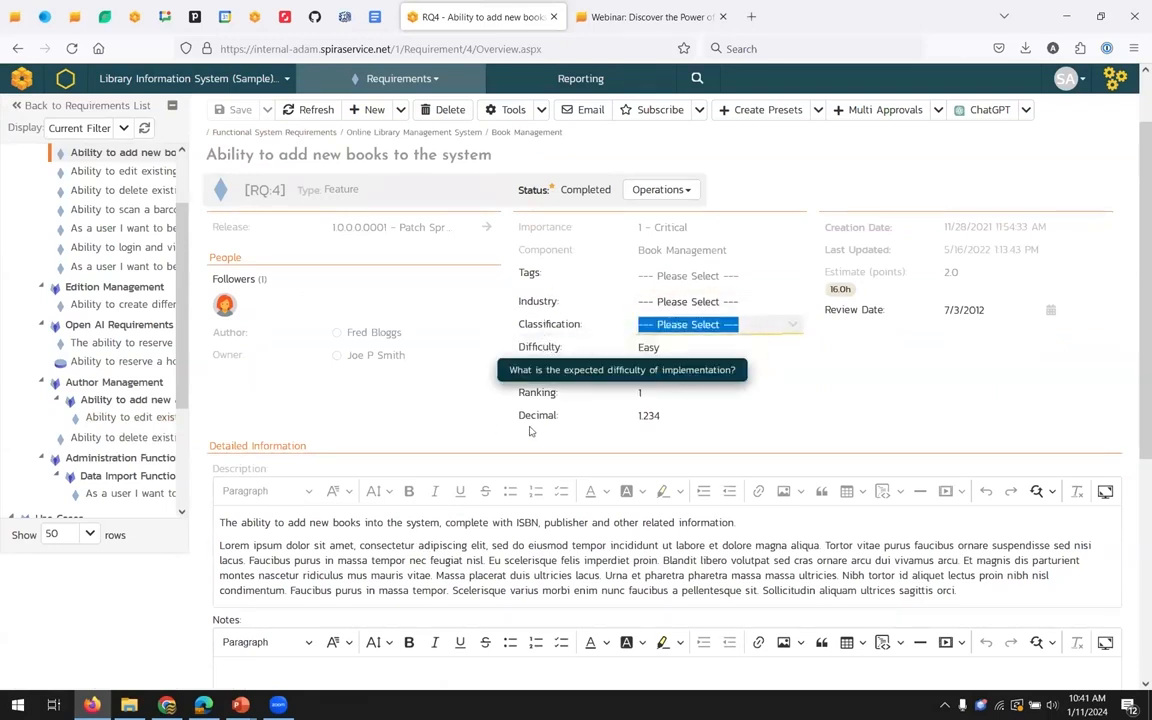
pyautogui.scroll(2, 400, 310)
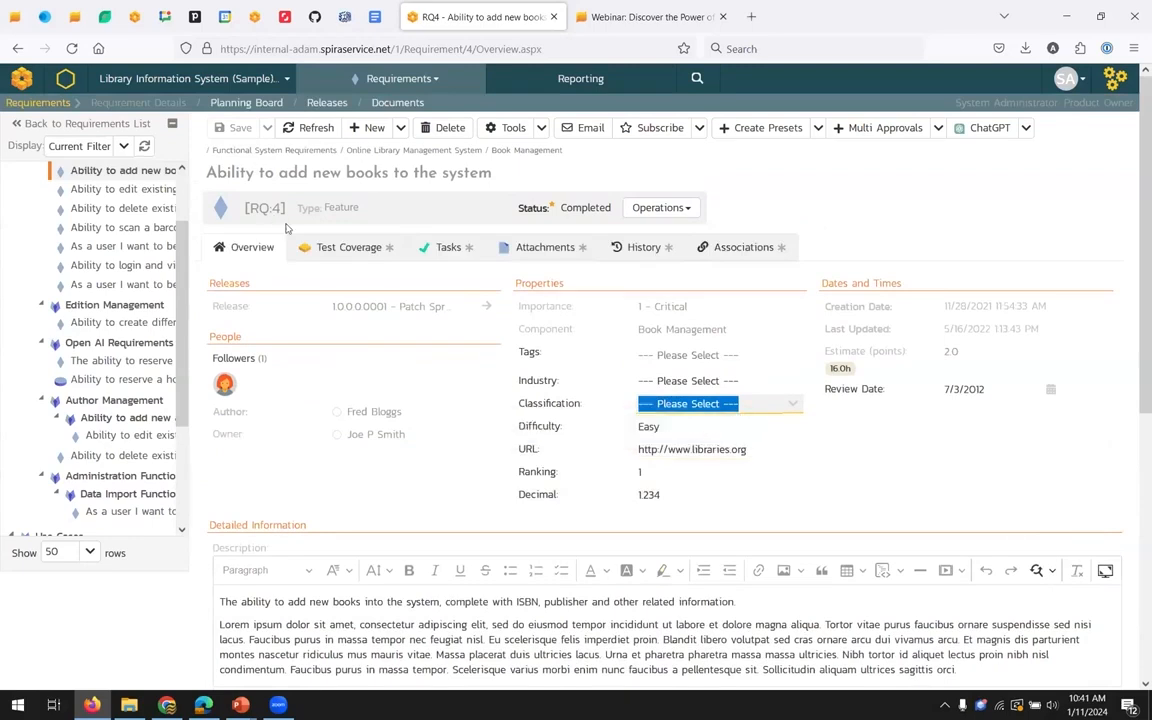
# Review the test cases covering the requirement and the development tasks assigned to it.
pyautogui.click(332, 248)
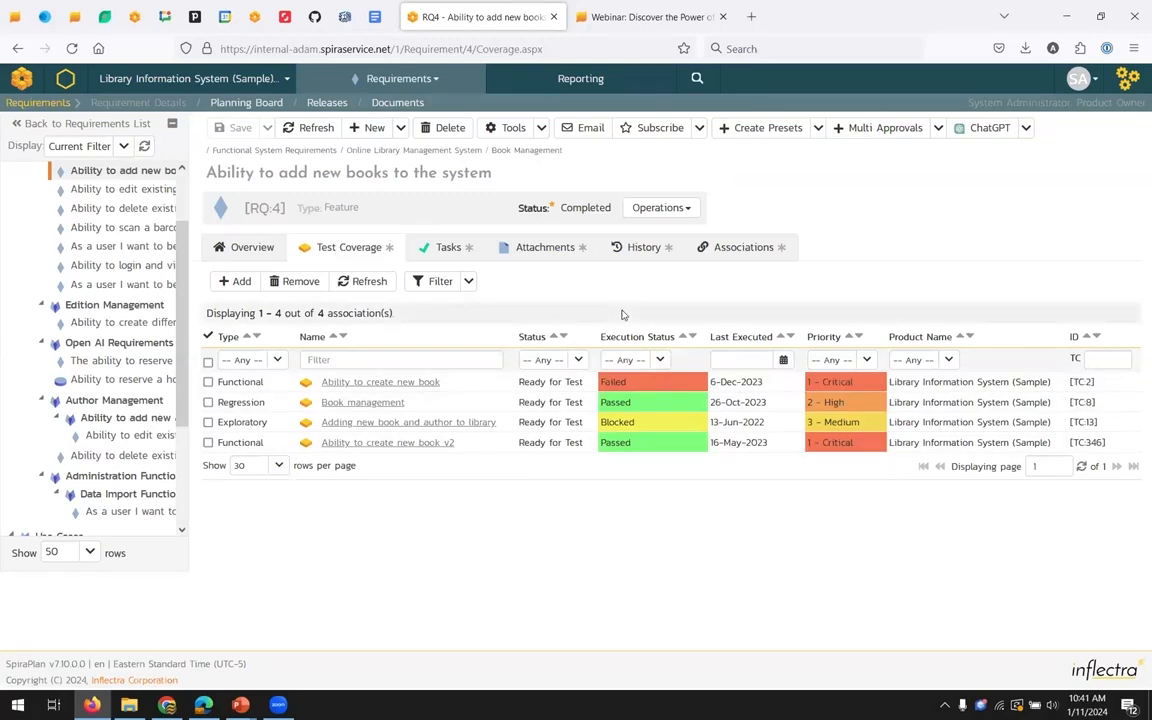
pyautogui.click(432, 245)
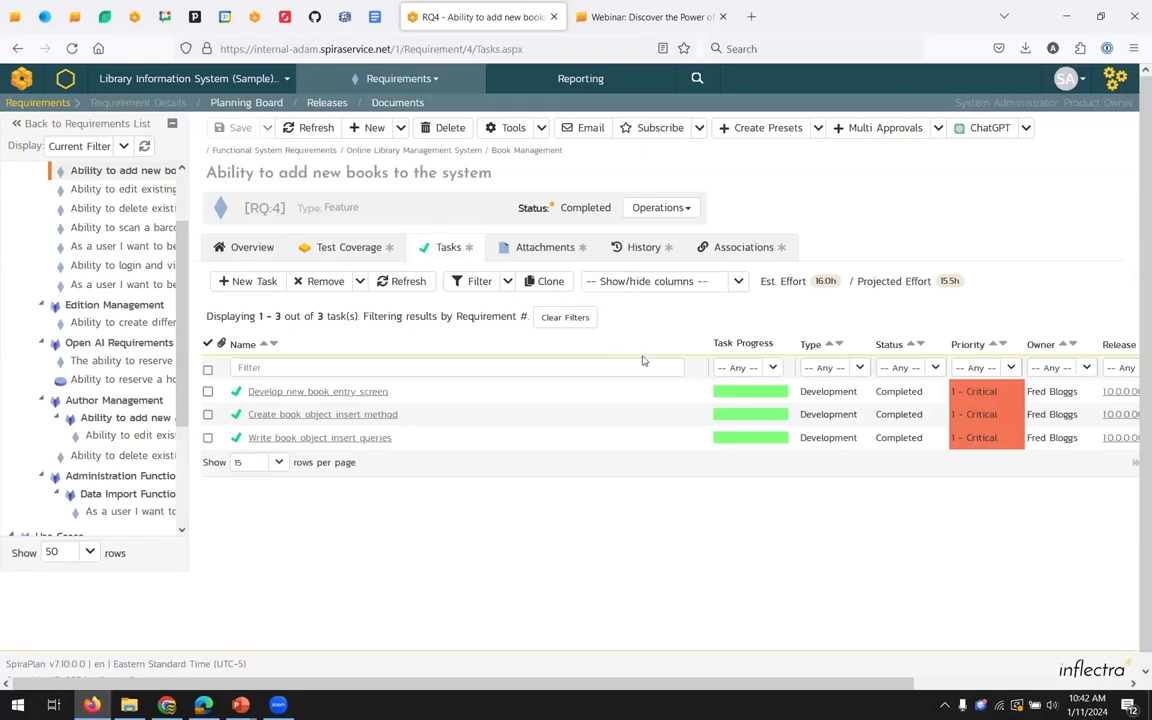
pyautogui.moveTo(455, 371); pyautogui.dragTo(454, 368)
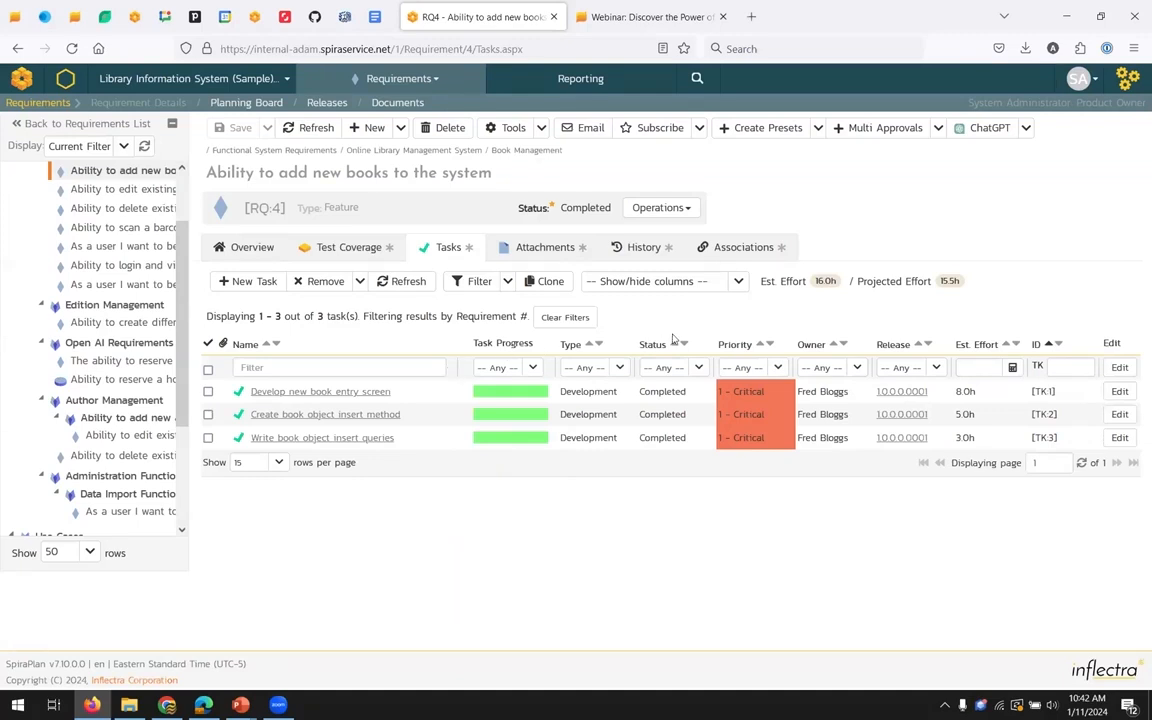
# Review the requirement's change history and its associated incidents, releases, risks, requirements and source code commits.
pyautogui.click(652, 250)
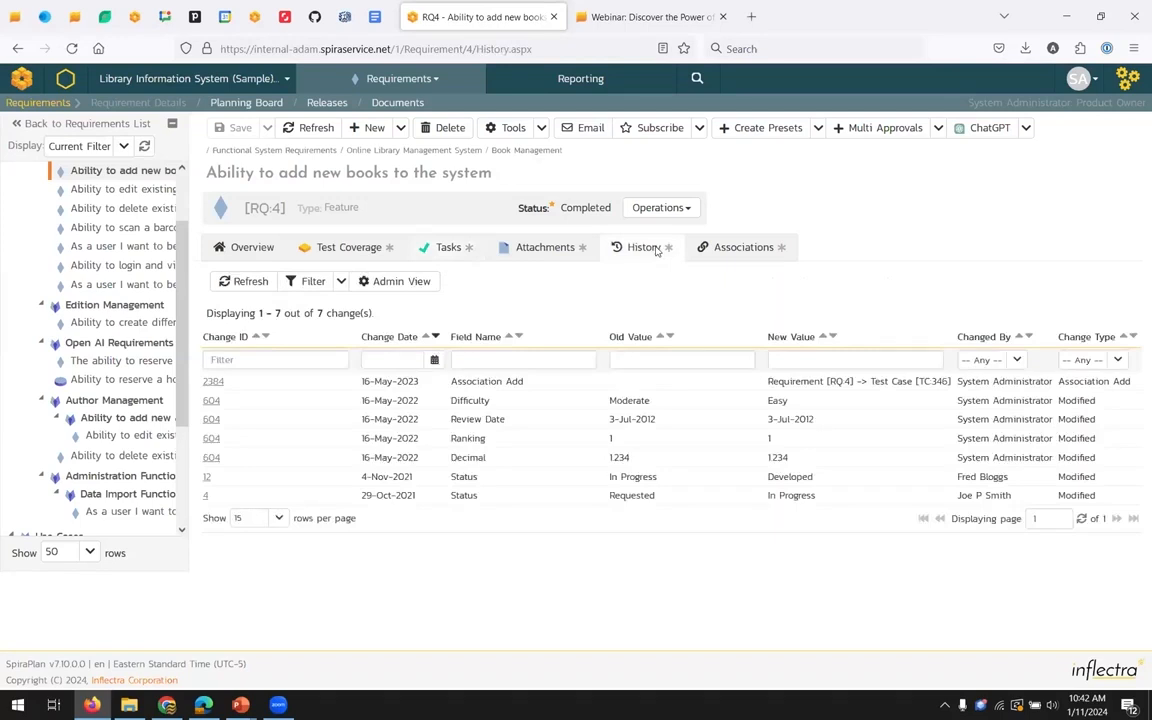
pyautogui.click(730, 254)
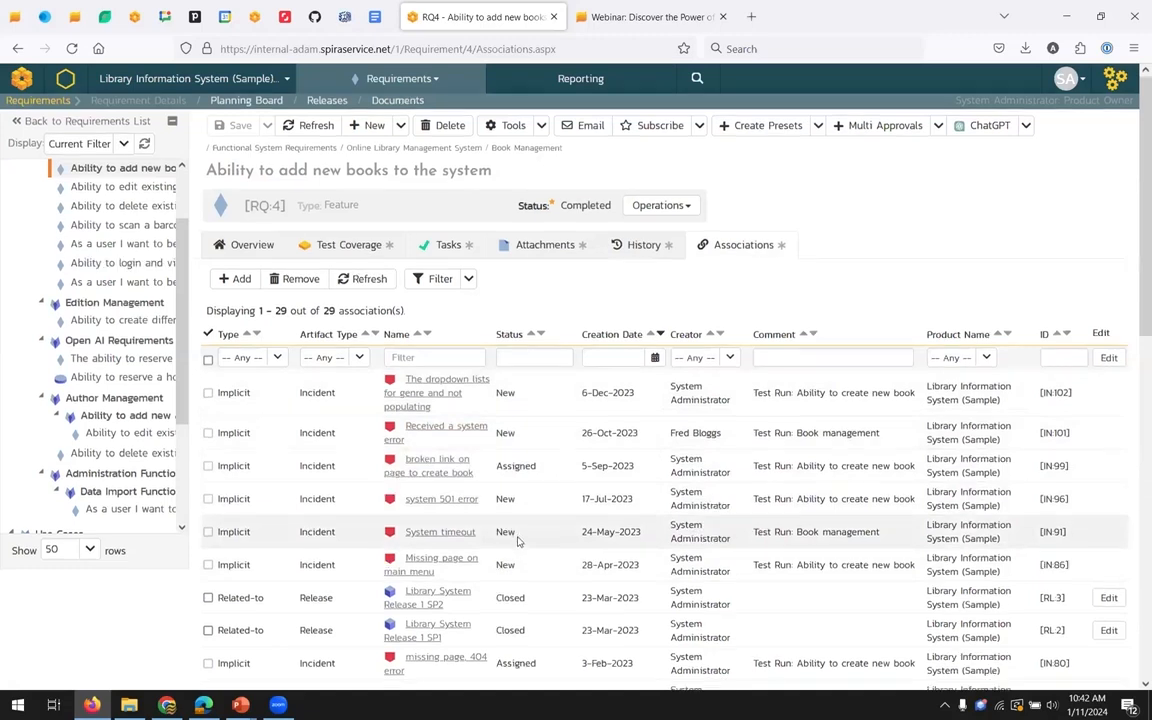
pyautogui.scroll(-2, 400, 500)
pyautogui.scroll(-2, 395, 495)
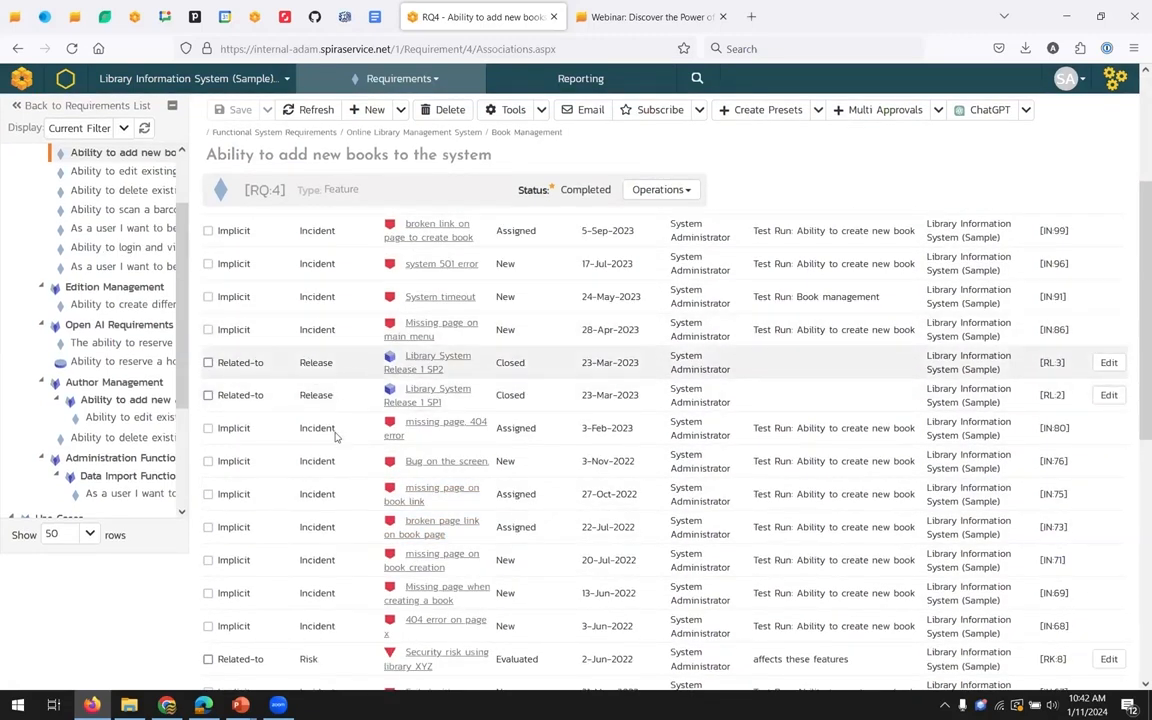
pyautogui.scroll(-3, 320, 466)
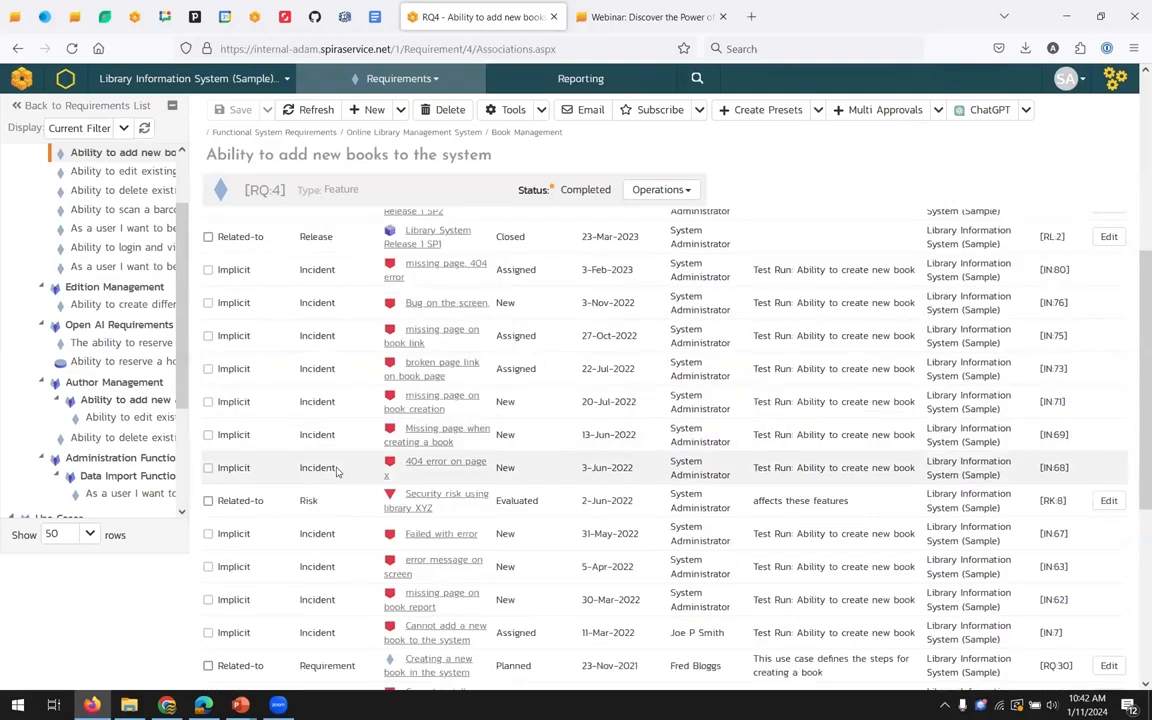
pyautogui.scroll(-1, 370, 445)
pyautogui.moveTo(398, 431)
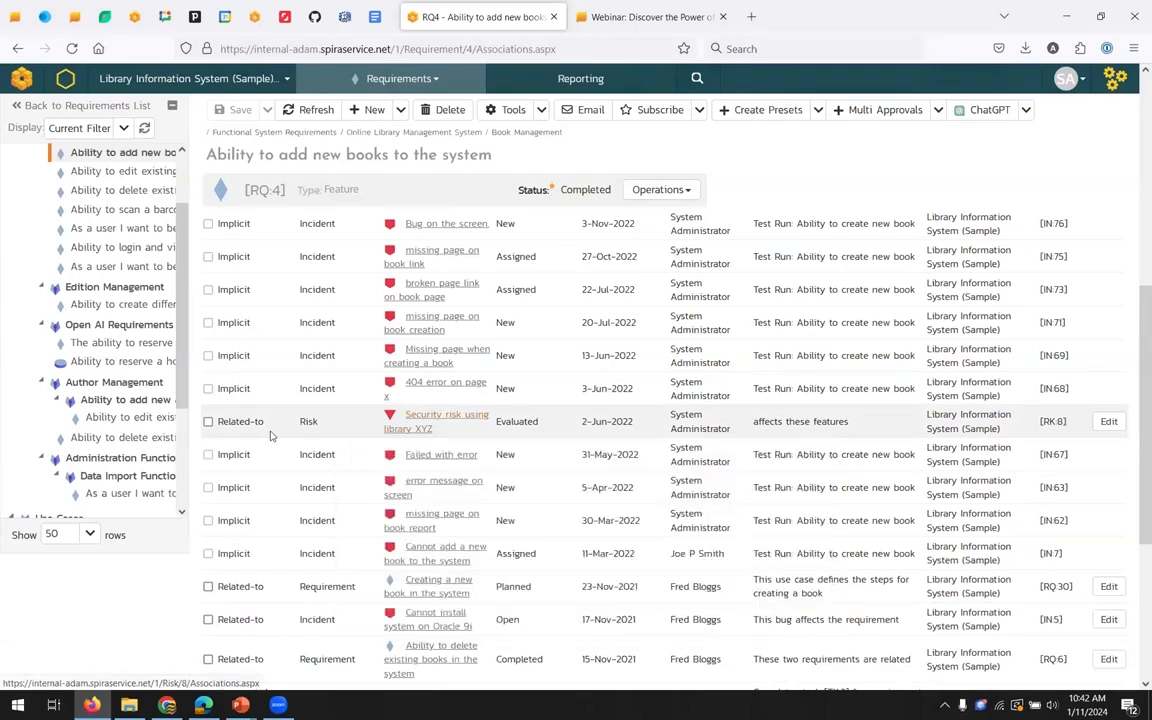
pyautogui.scroll(-3, 339, 432)
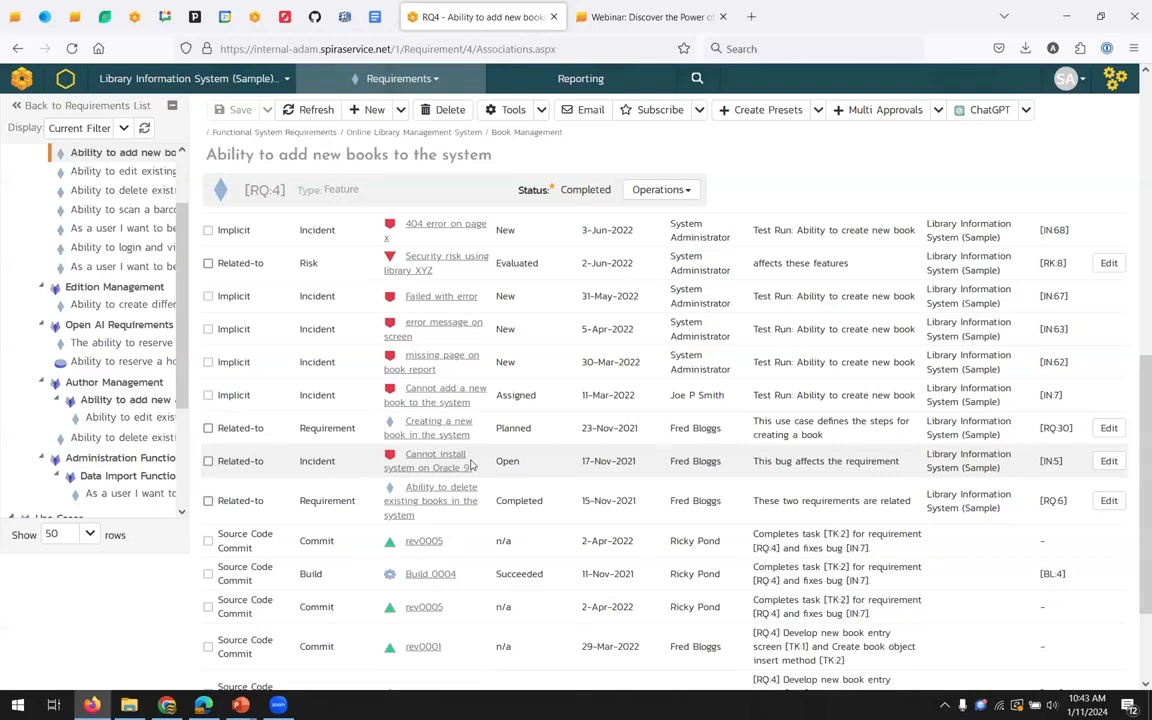
# Open the associated commit rev0005 in a separate browser tab and view the code changes in SpiraTestExecute.java.
pyautogui.middleClick(432, 542)
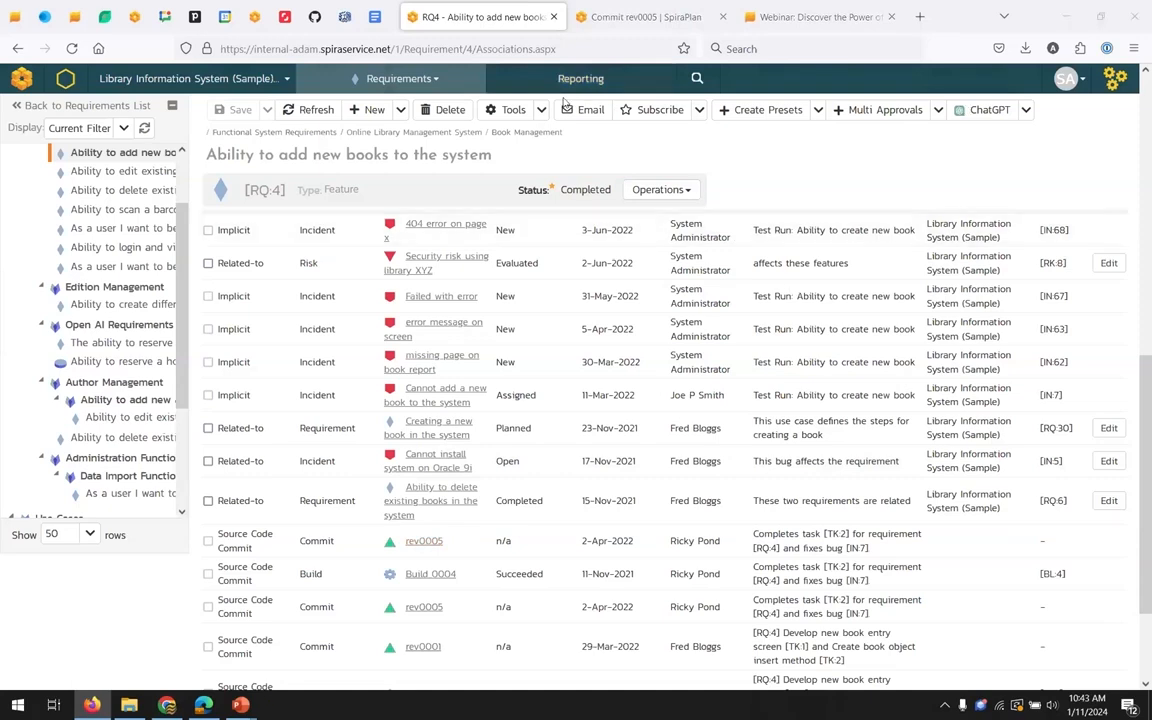
pyautogui.click(642, 12)
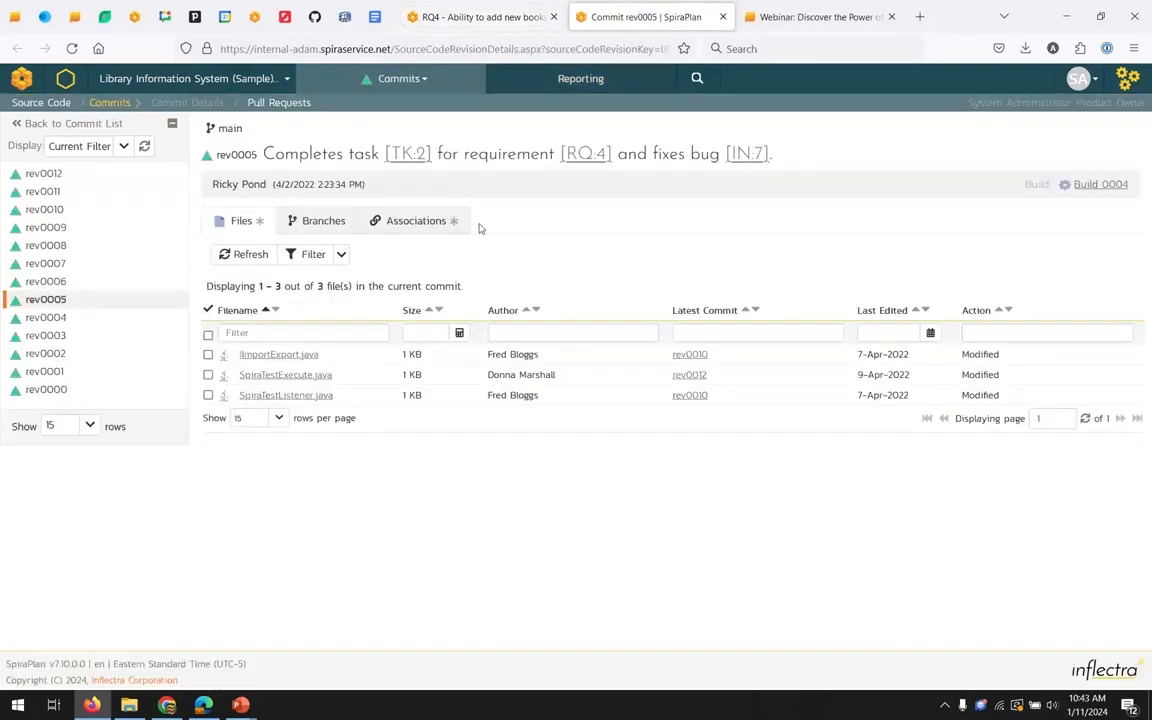
pyautogui.click(287, 377)
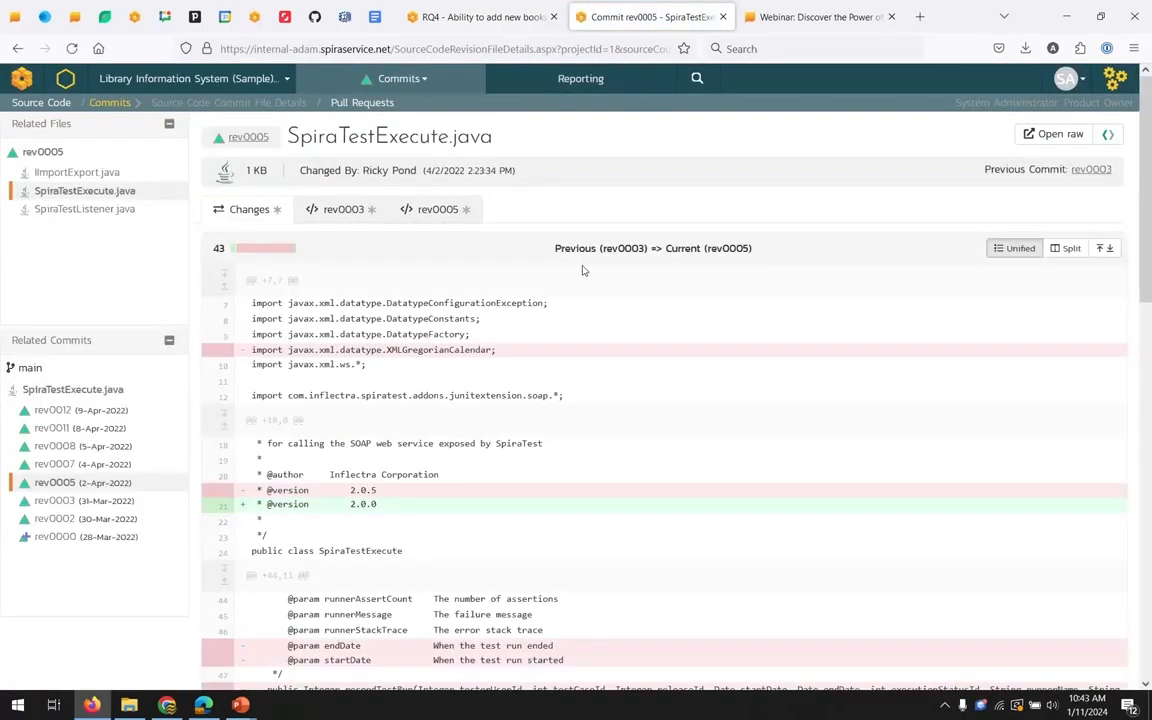
# Return to the product's requirements list and display it as a requirements document.
pyautogui.click(444, 14)
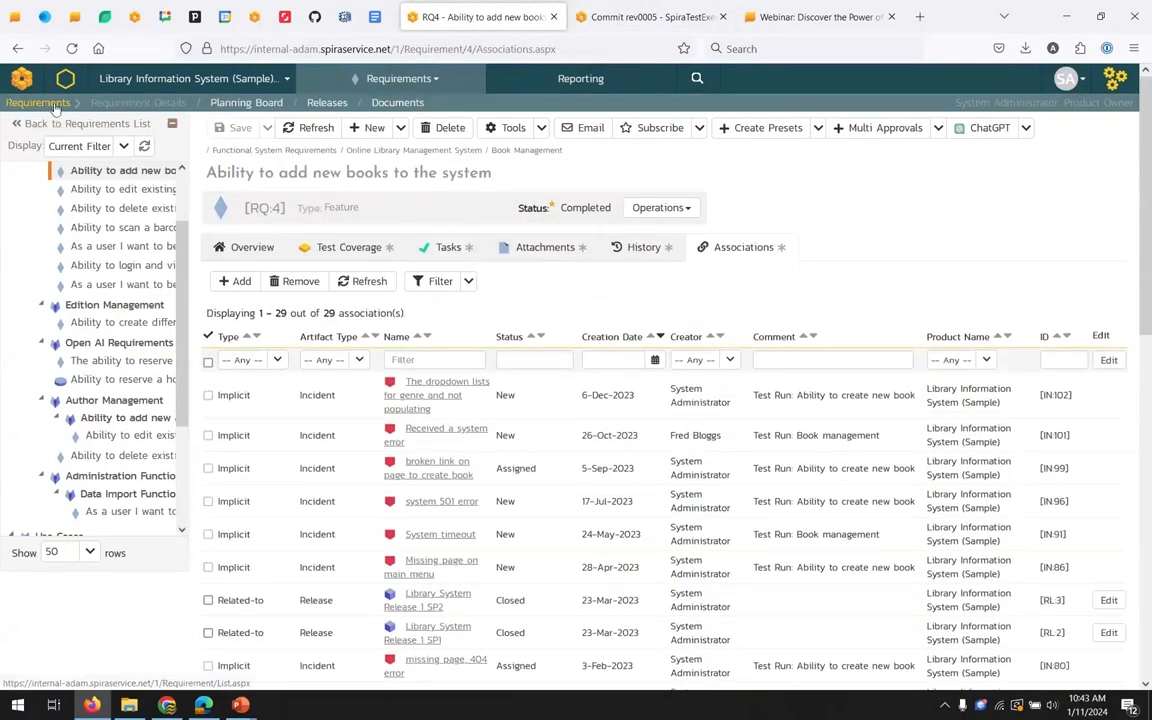
pyautogui.click(52, 104)
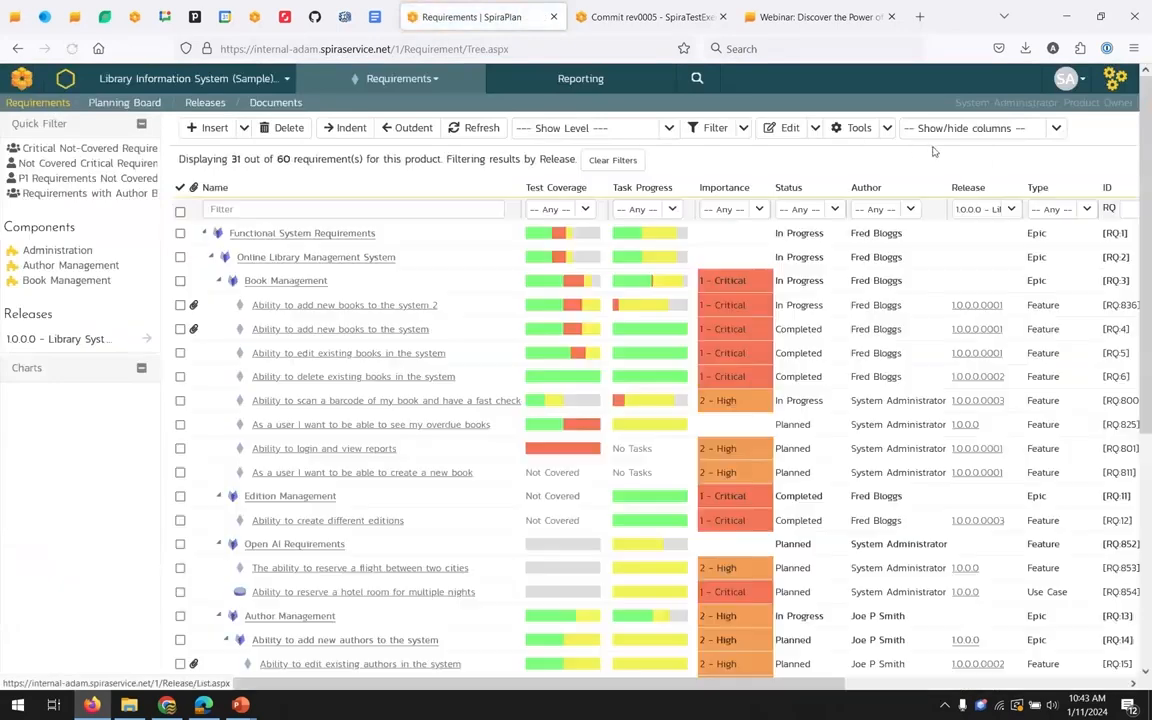
pyautogui.click(872, 681)
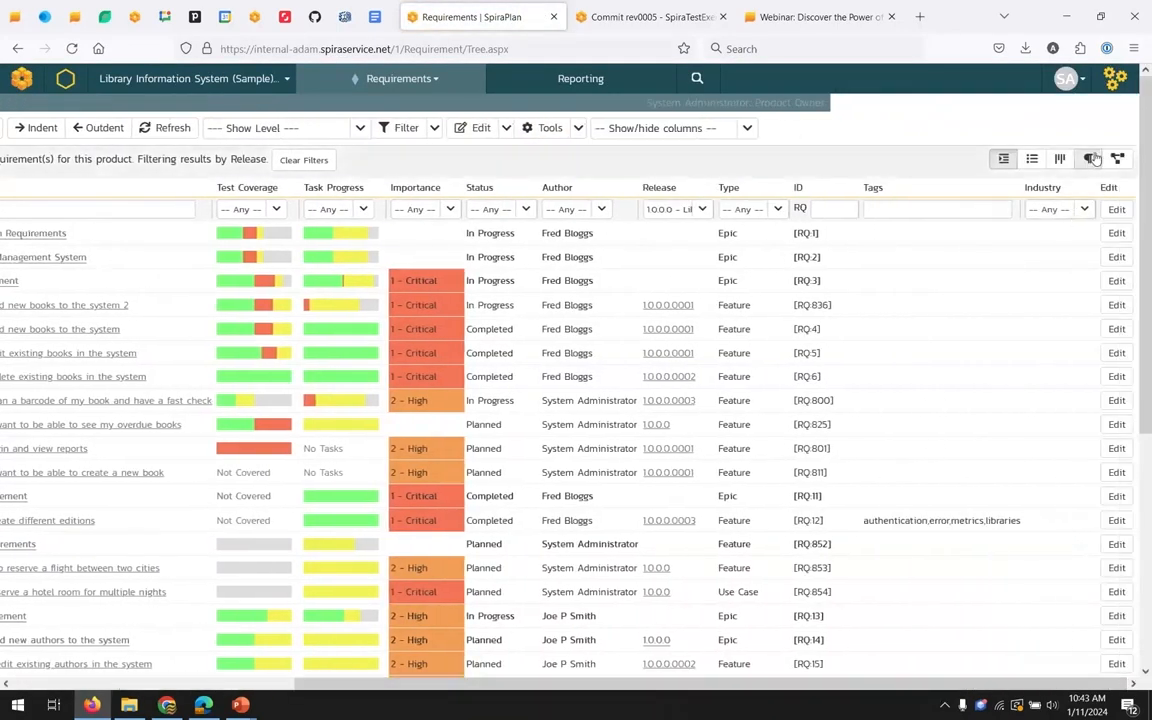
pyautogui.click(1090, 158)
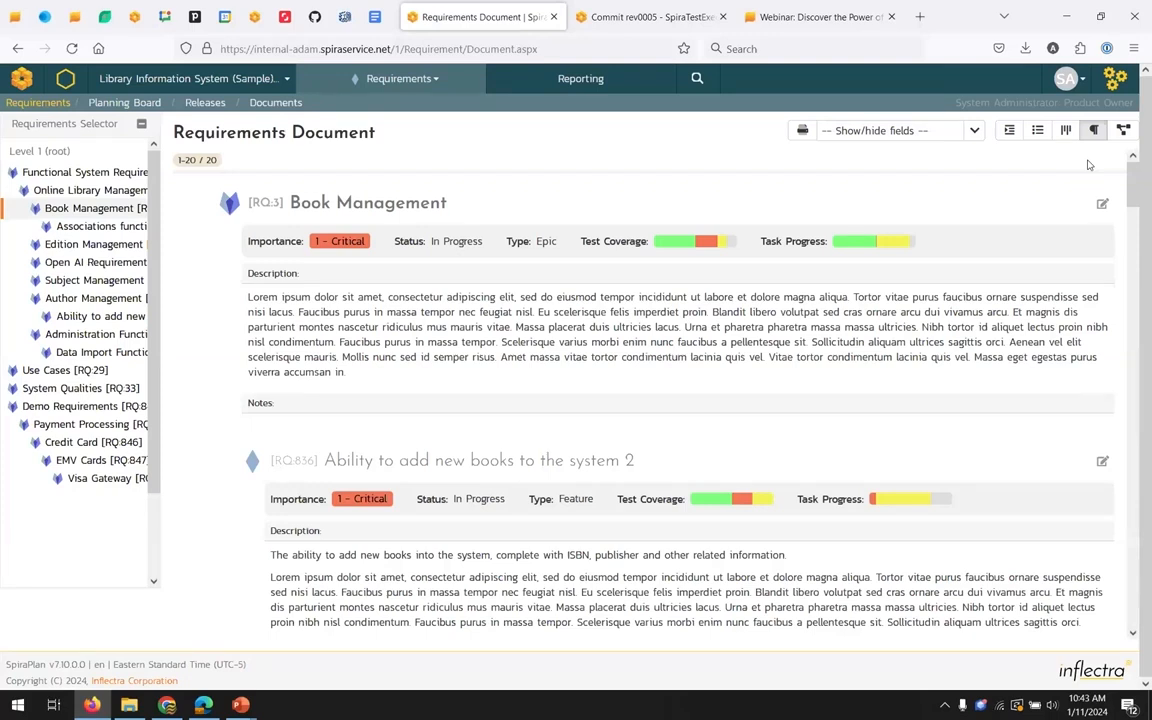
# Open the requirement "Ability to add new books to the system 2" for inline editing and place the cursor in its description.
pyautogui.click(1102, 460)
pyautogui.scroll(-1, 787, 500)
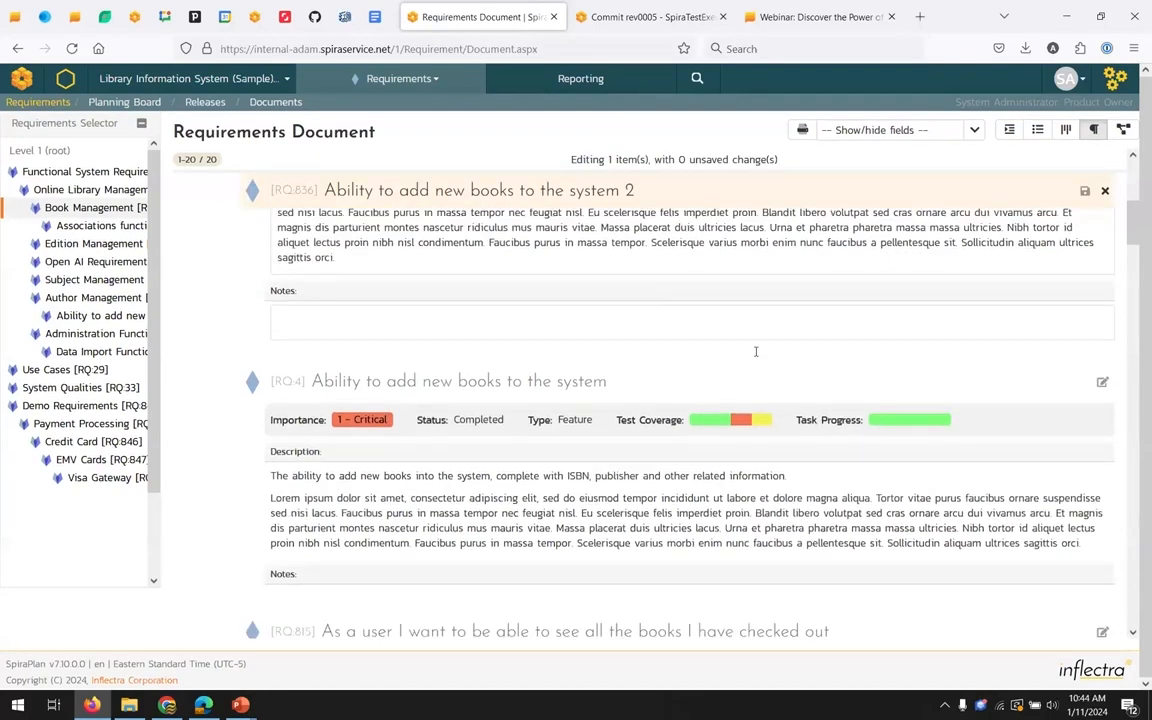
pyautogui.scroll(3, 770, 400)
pyautogui.click(787, 456)
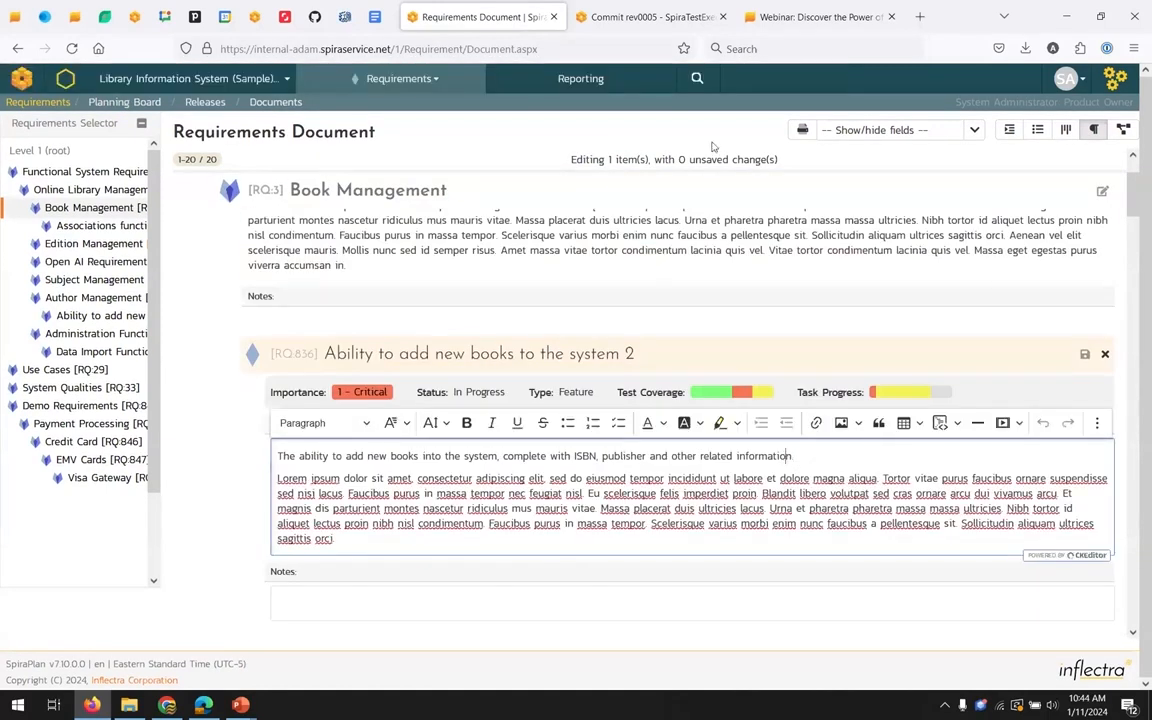
# View the planning board with its requirement cards grouped by release, including their test coverage and task progress.
pyautogui.click(133, 103)
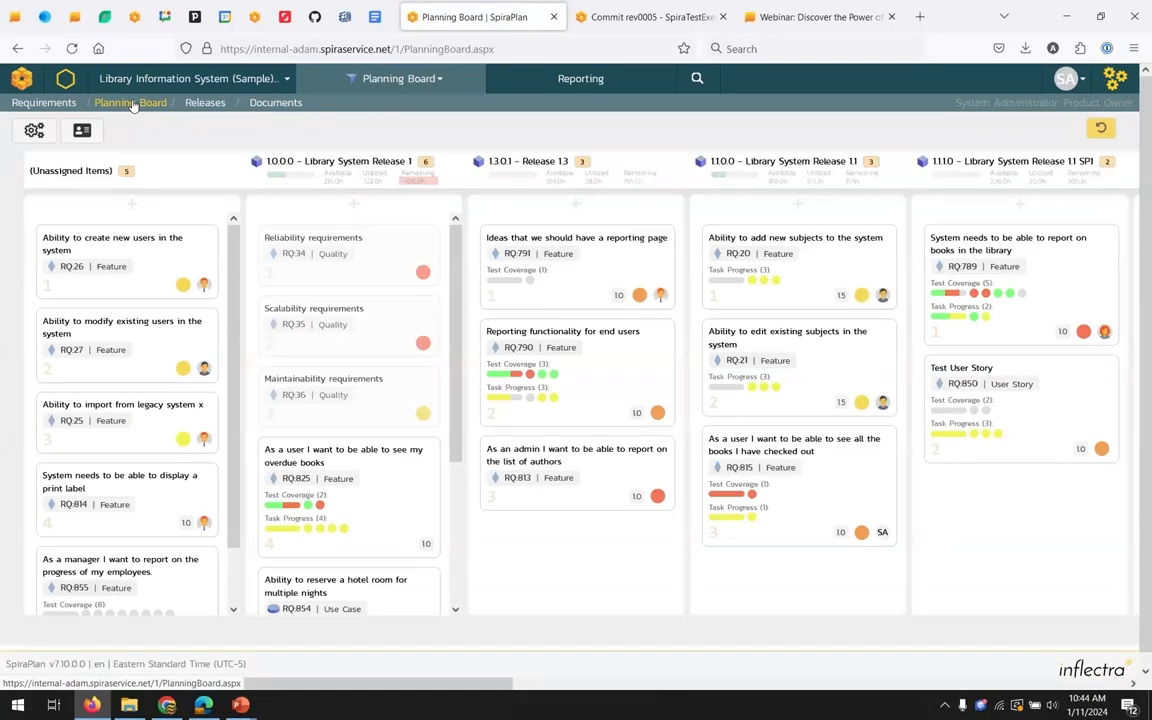
pyautogui.moveTo(509, 377)
pyautogui.moveTo(541, 423)
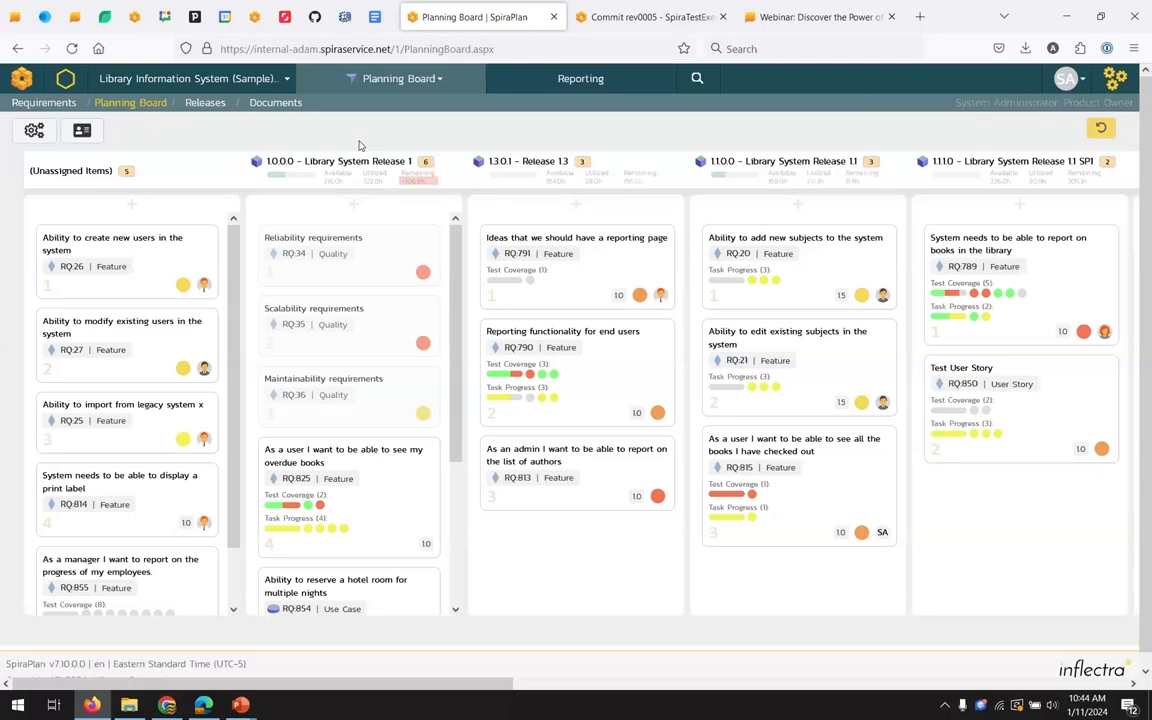
# Open the product's task board and switch the tasks to the Gantt chart view.
pyautogui.click(395, 79)
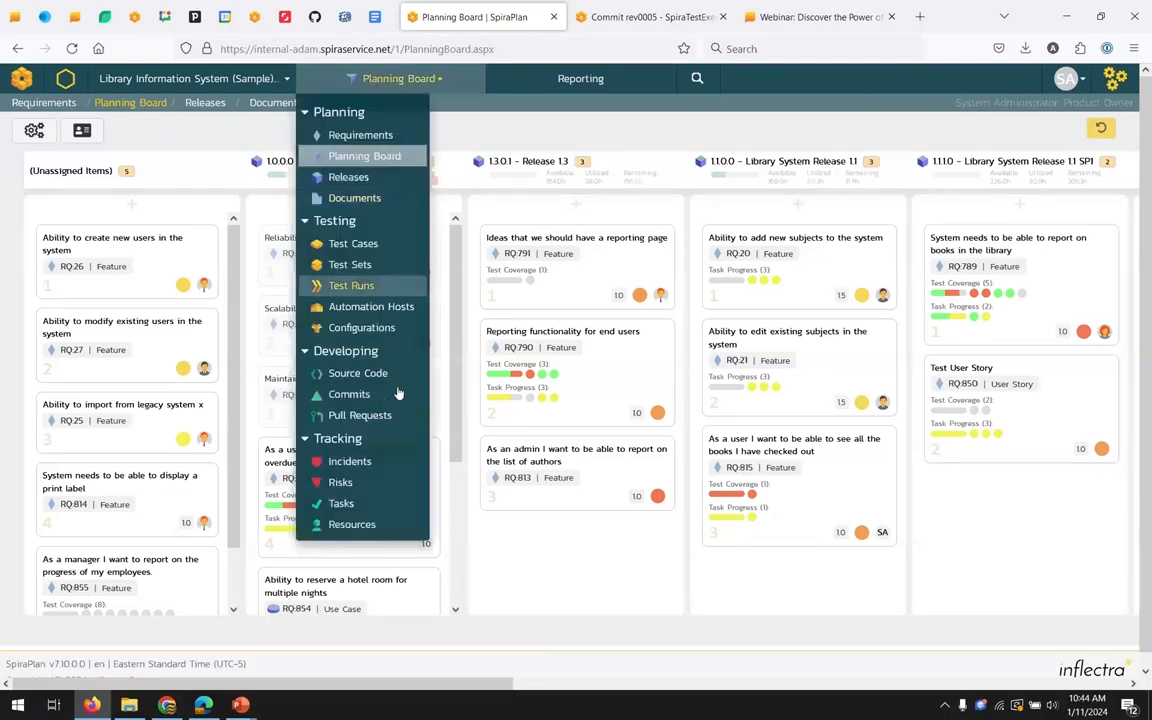
pyautogui.click(374, 504)
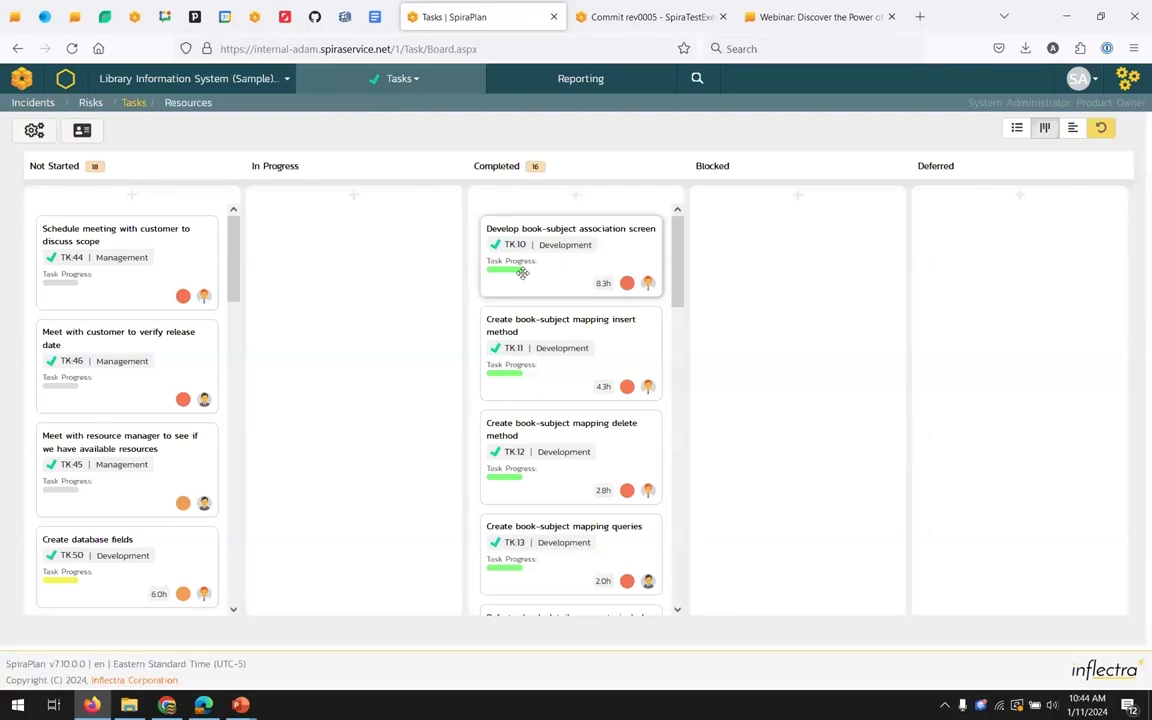
pyautogui.click(1074, 133)
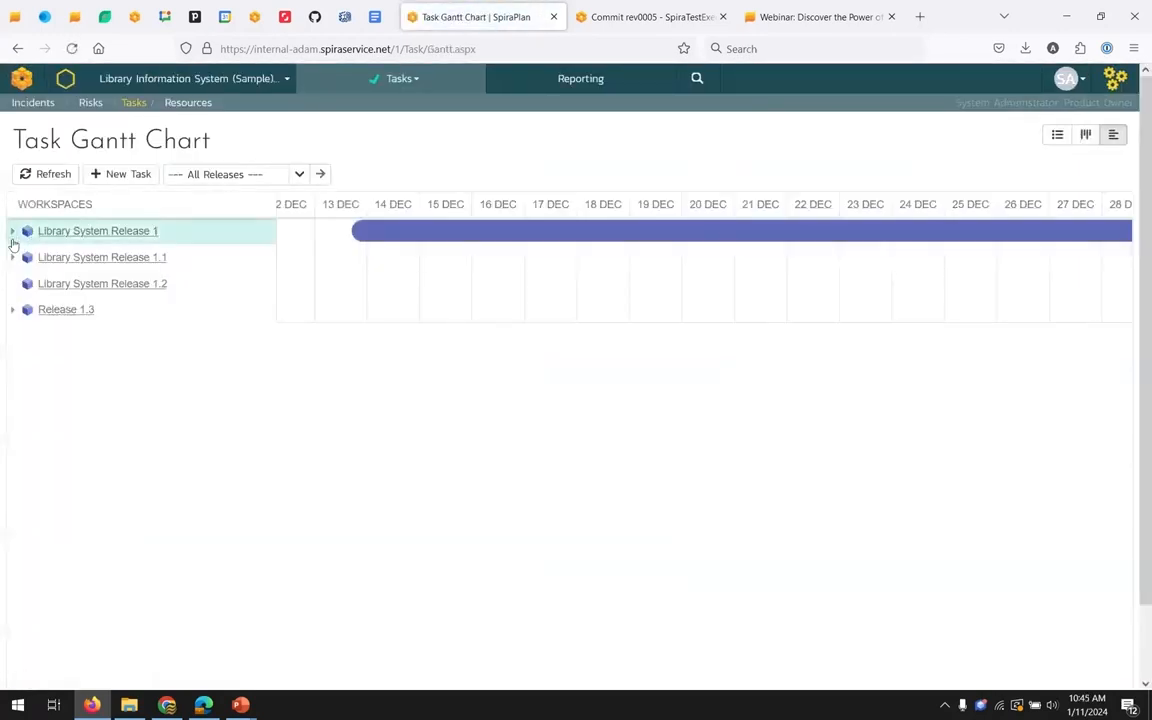
# Expand Library System Release 1.1 and Sprint 001, and view the details of the task "Create book-subject mapping delete method".
pyautogui.click(13, 257)
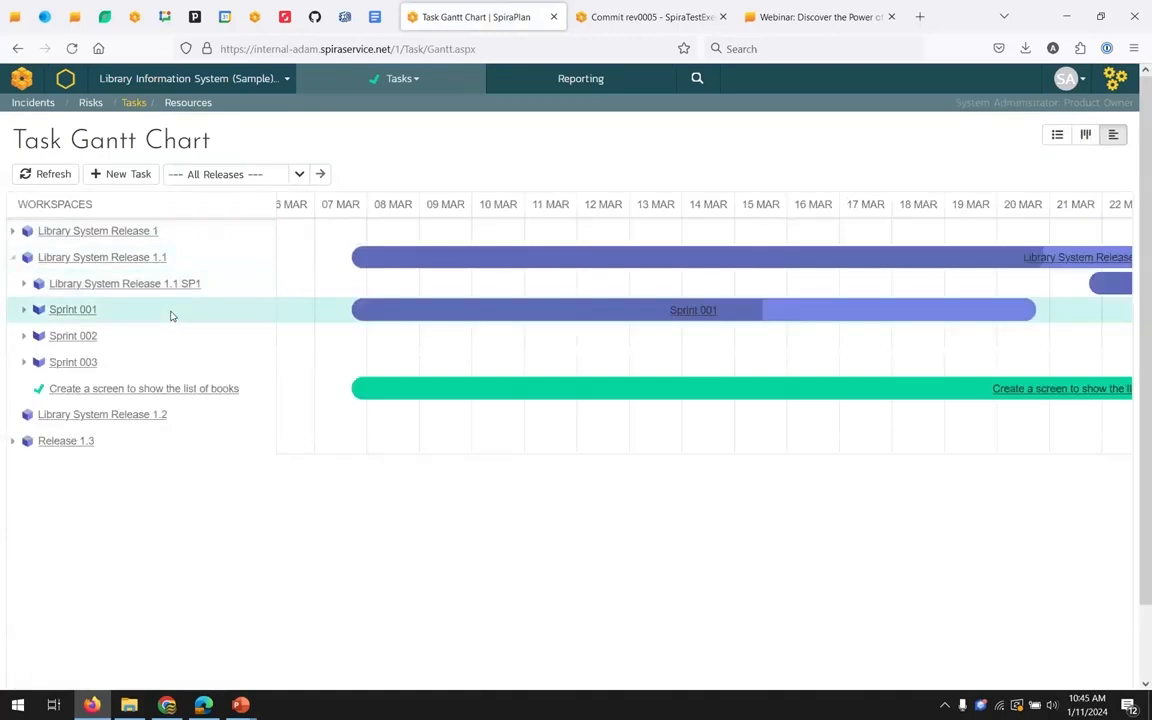
pyautogui.click(23, 309)
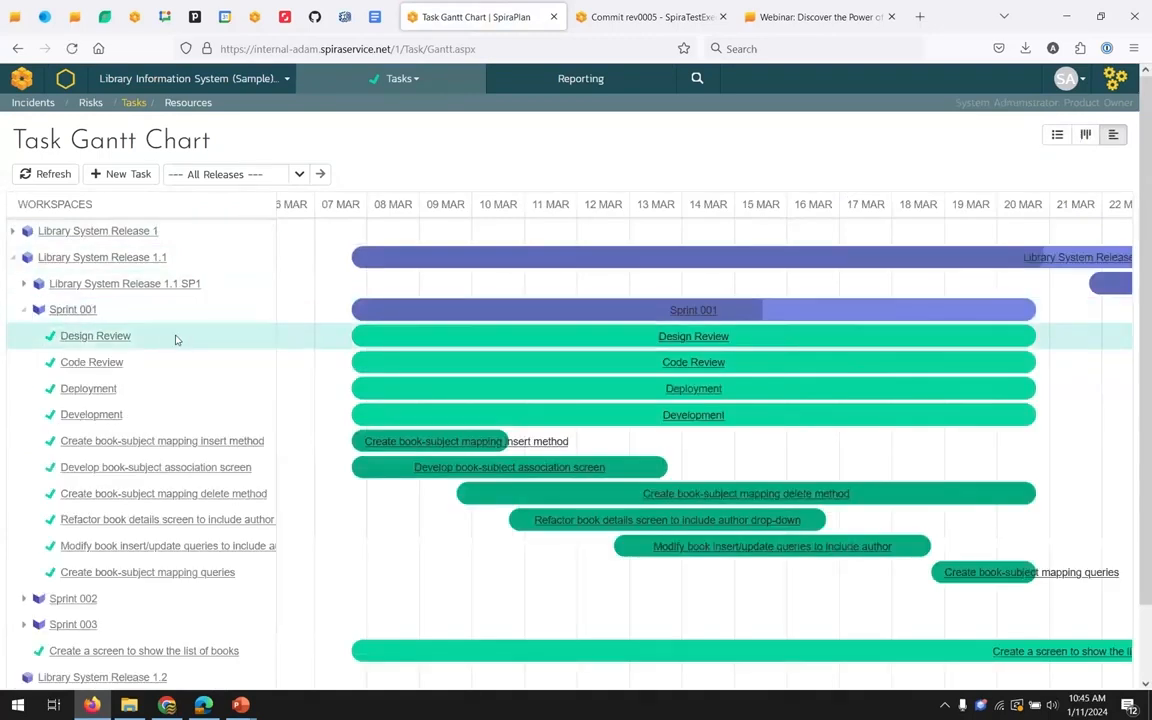
pyautogui.click(668, 477)
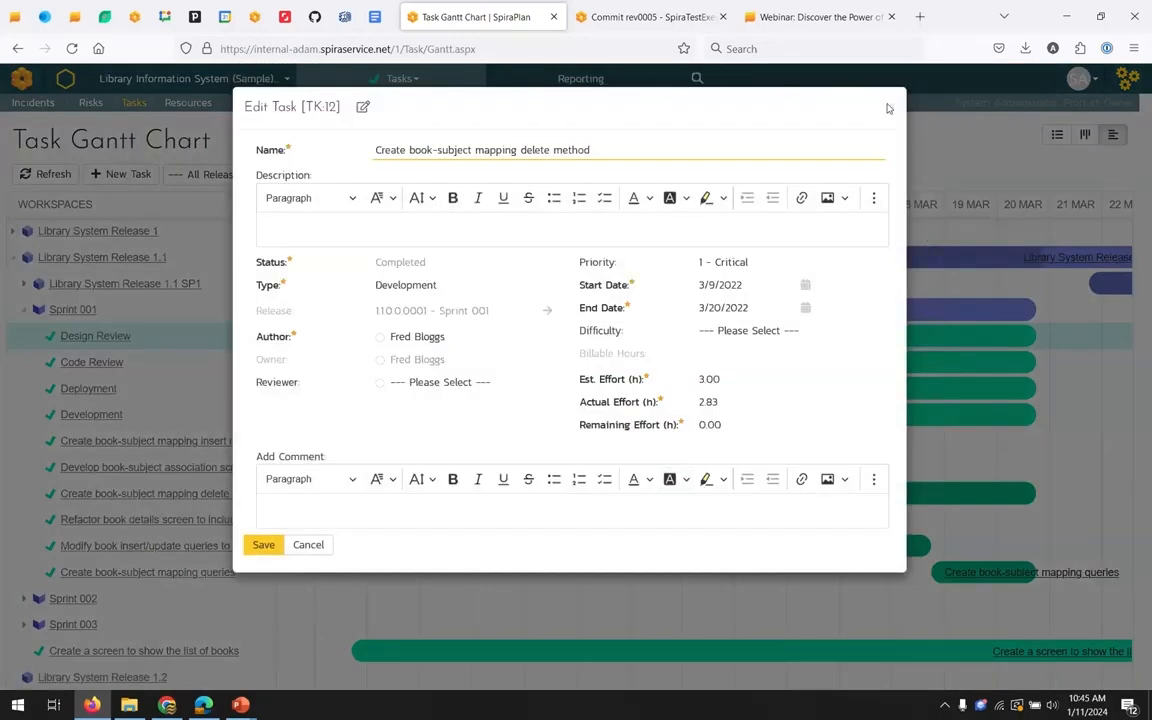
# Display the requirements as a mind map and view the details of "Ability to scan a barcode of my book and have a fast checkout".
pyautogui.click(400, 78)
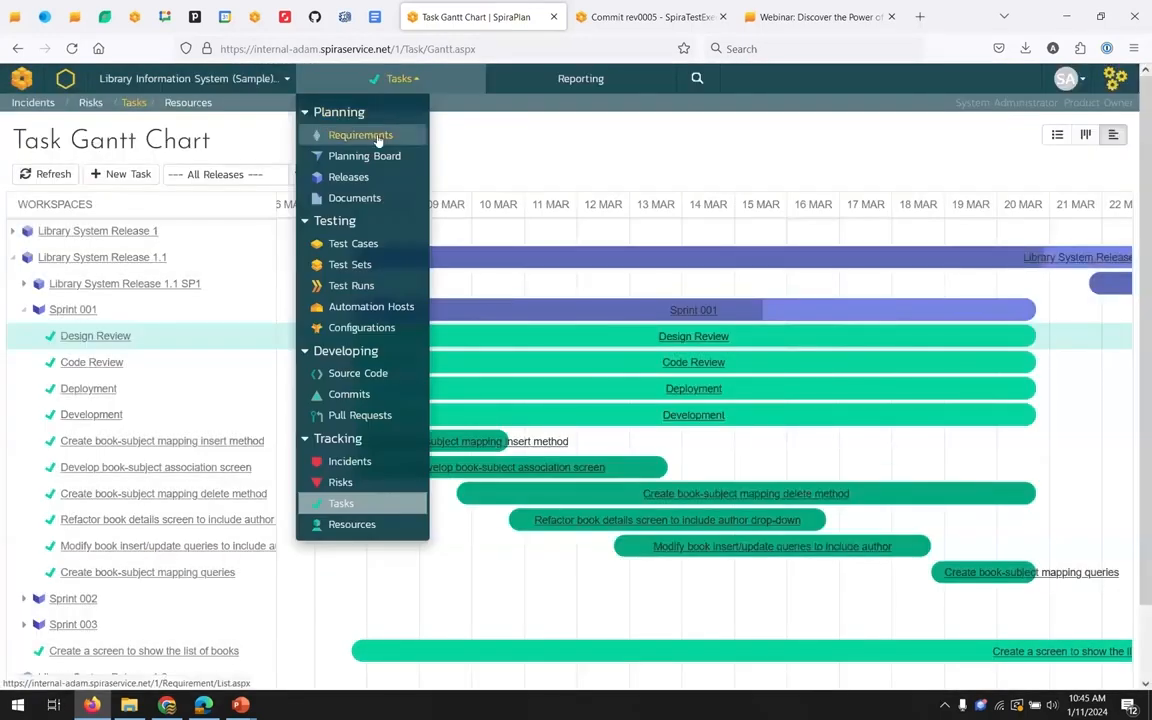
pyautogui.click(360, 135)
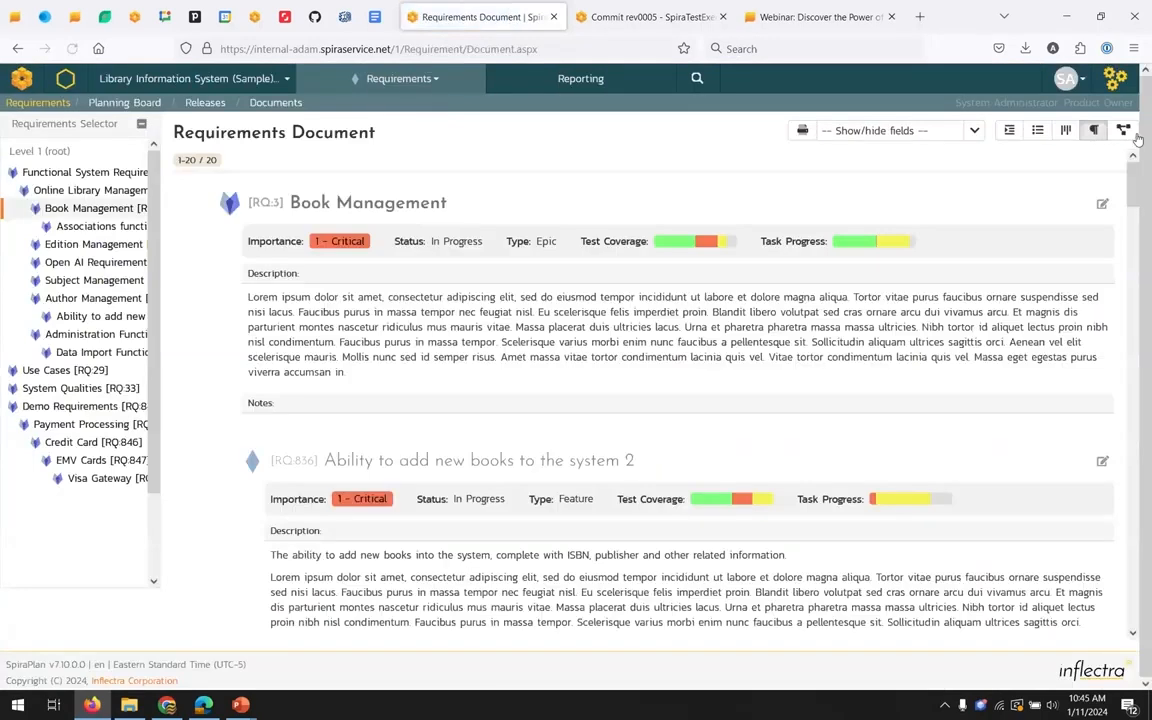
pyautogui.click(1123, 131)
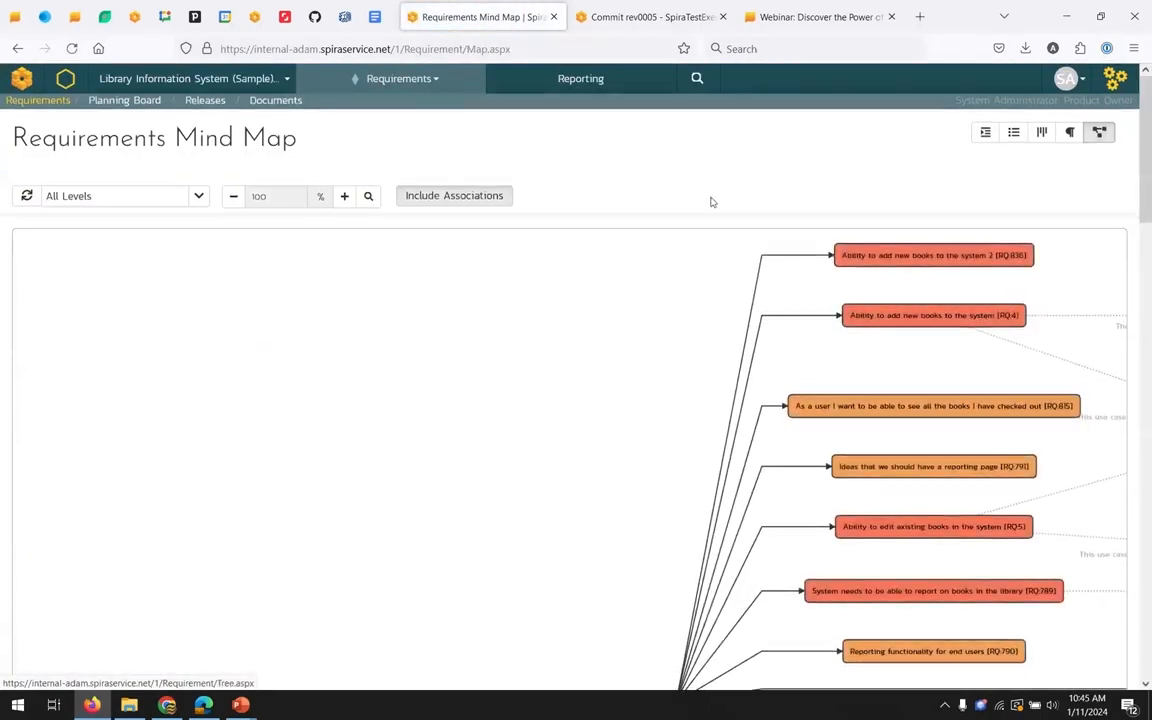
pyautogui.scroll(-5, 707, 204)
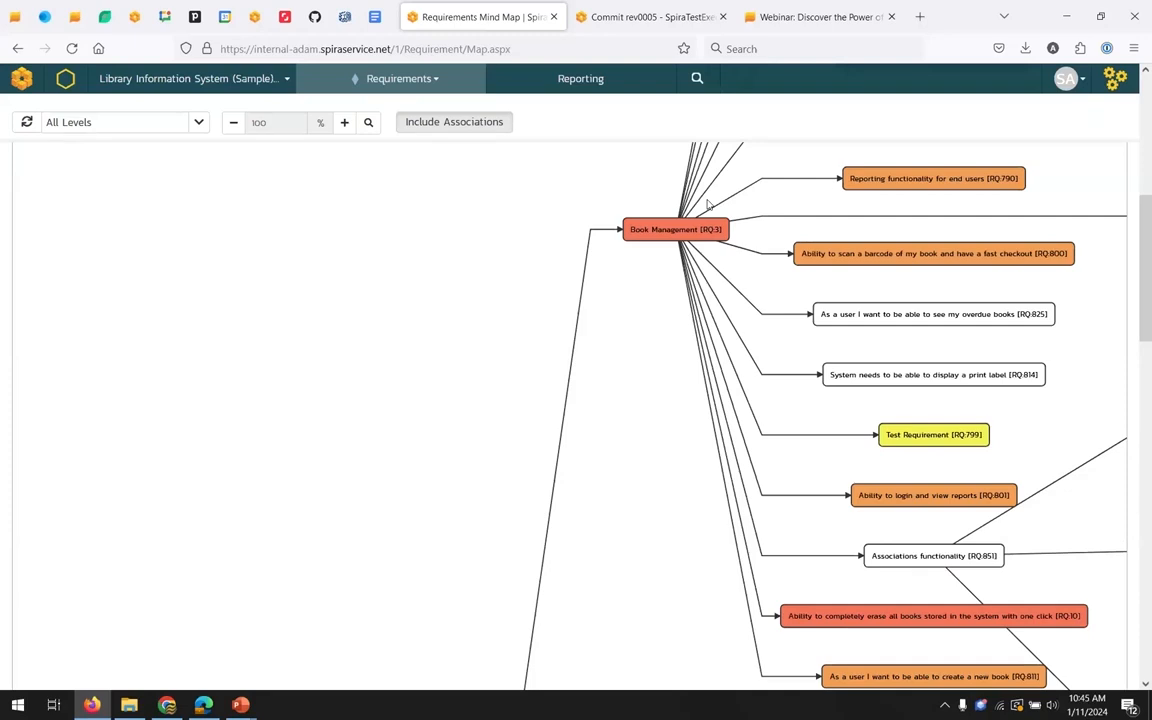
pyautogui.click(877, 252)
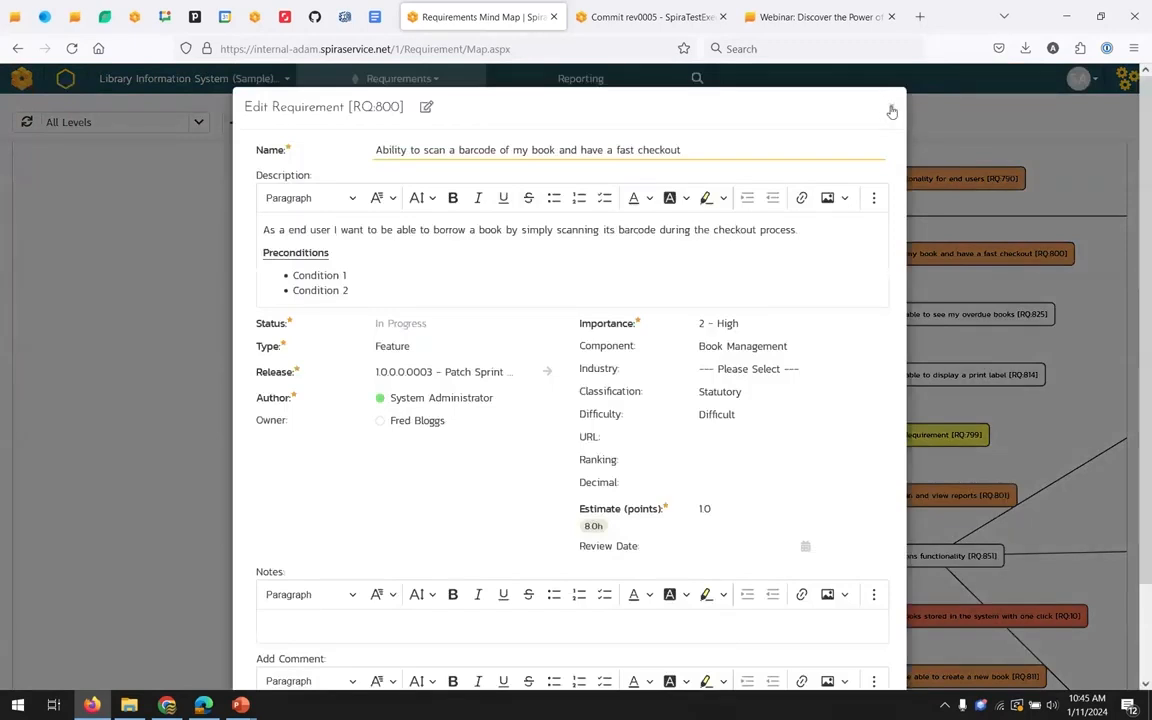
pyautogui.click(892, 112)
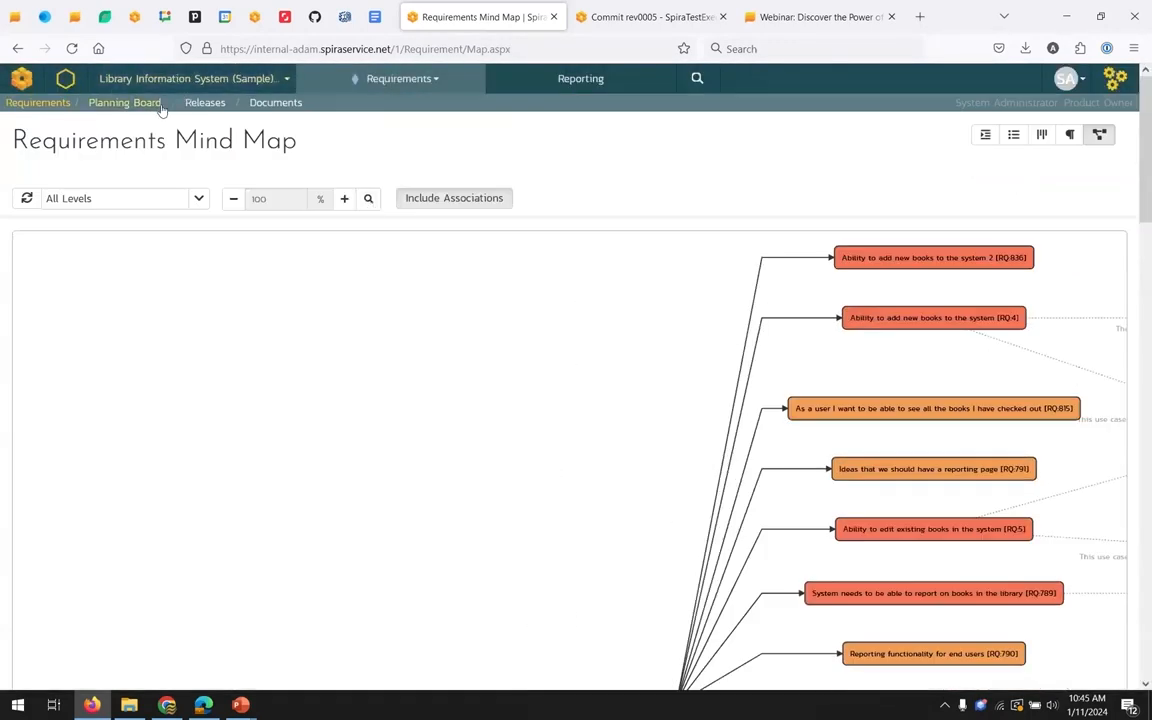
# Open "Sequence Diagram for Book Mgt.pdf" from the product's documents and view its versions and available workflow operations.
pyautogui.click(290, 105)
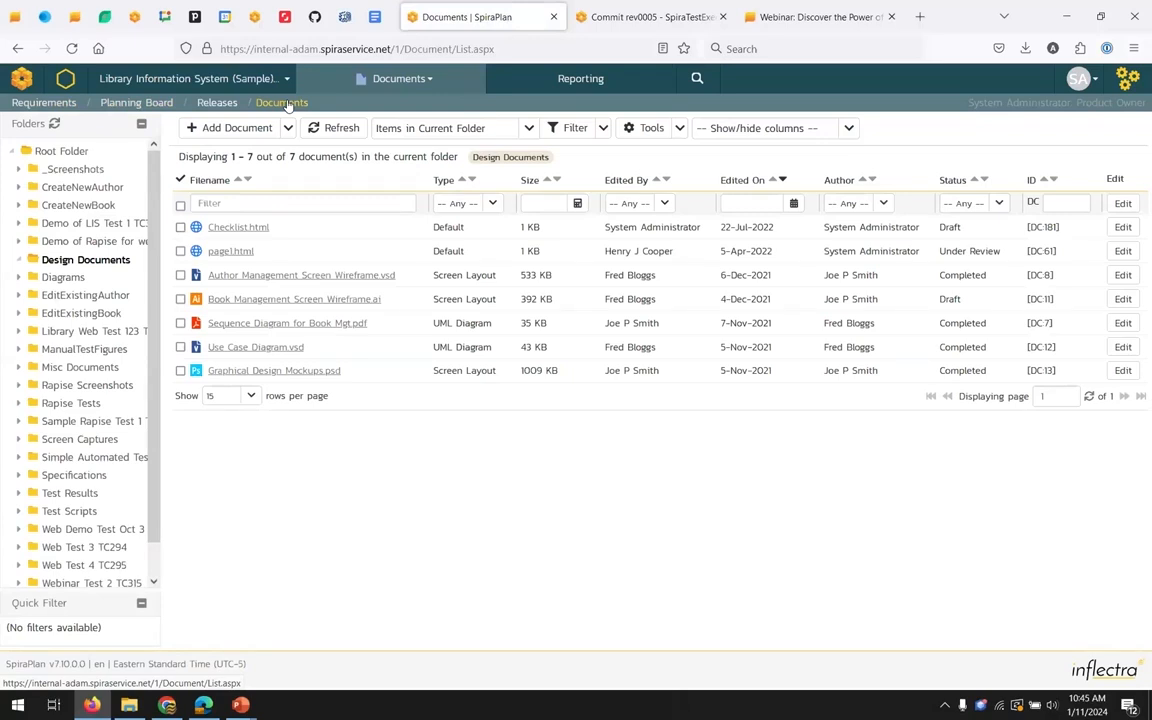
pyautogui.click(240, 322)
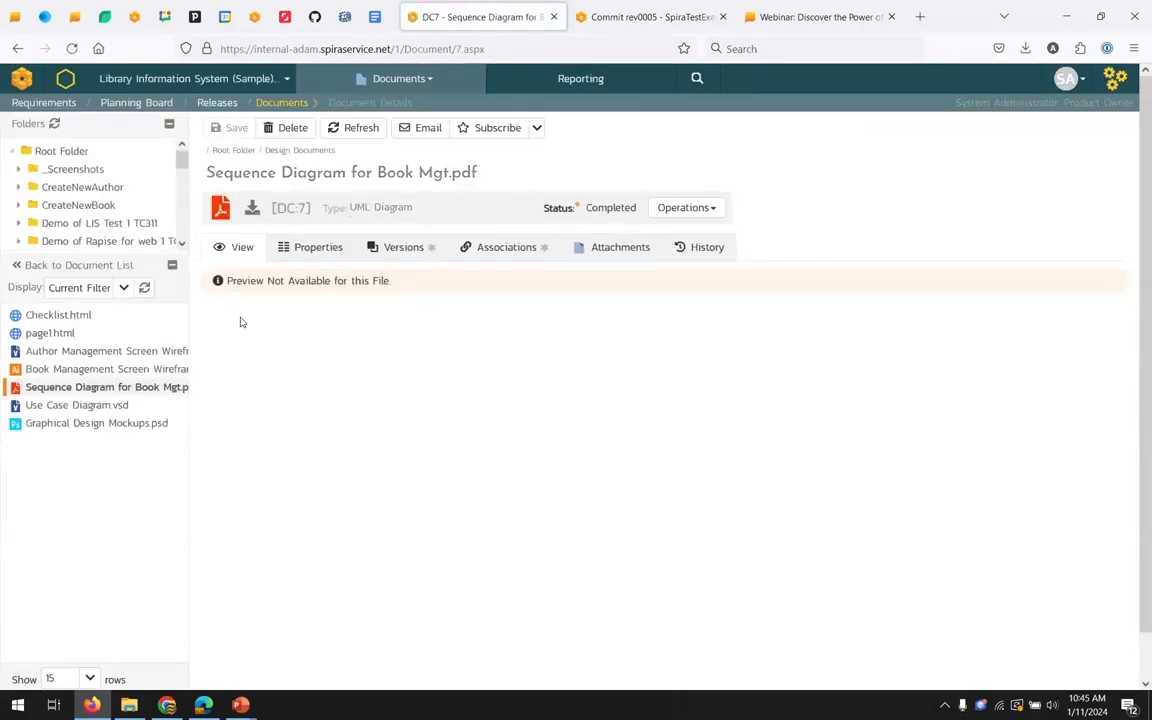
pyautogui.click(380, 249)
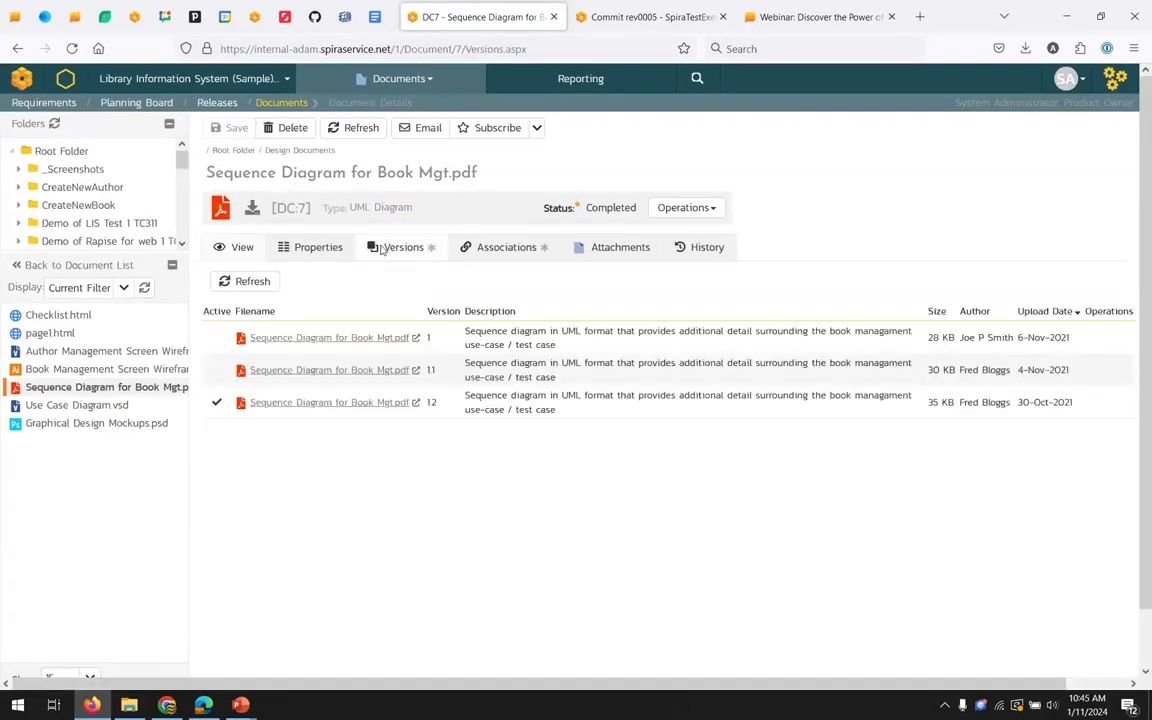
pyautogui.click(661, 209)
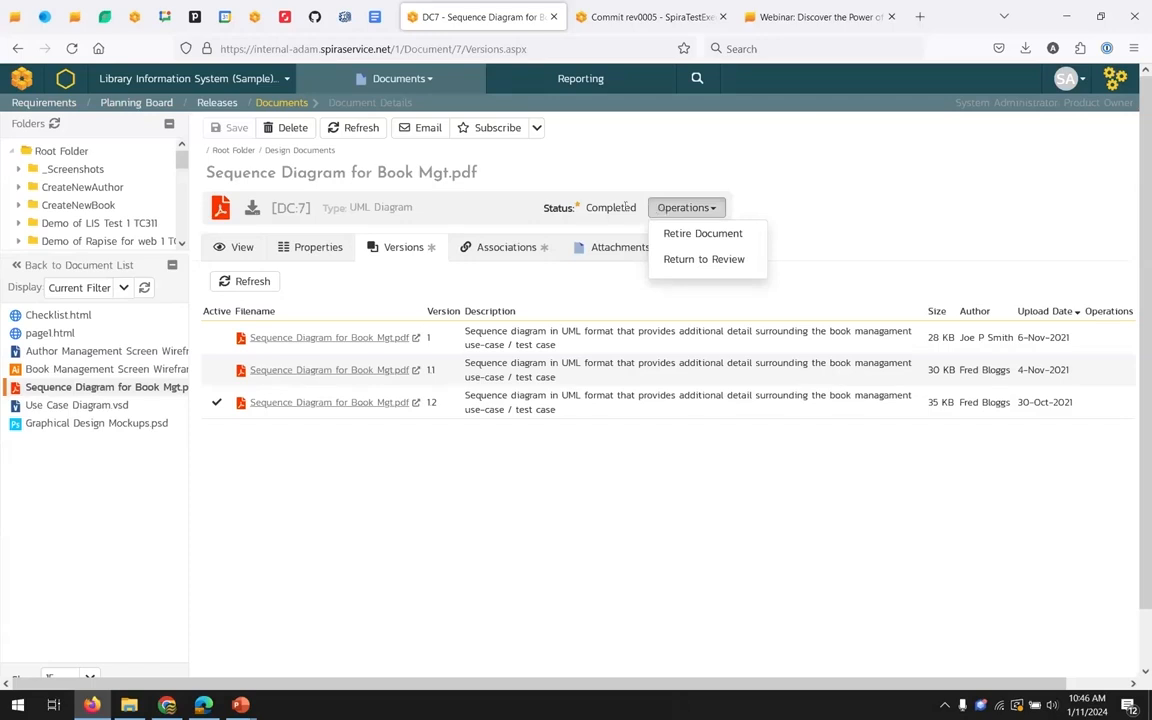
# Open the document Checklist.html in the rich text editor.
pyautogui.click(75, 316)
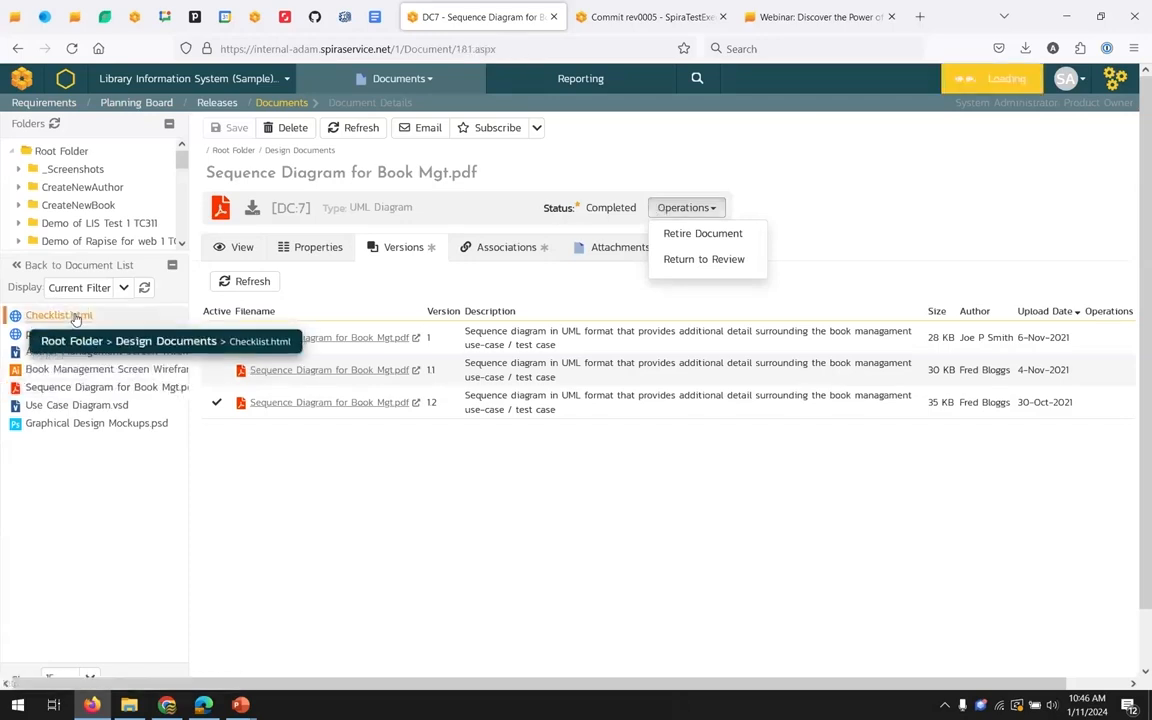
pyautogui.click(288, 250)
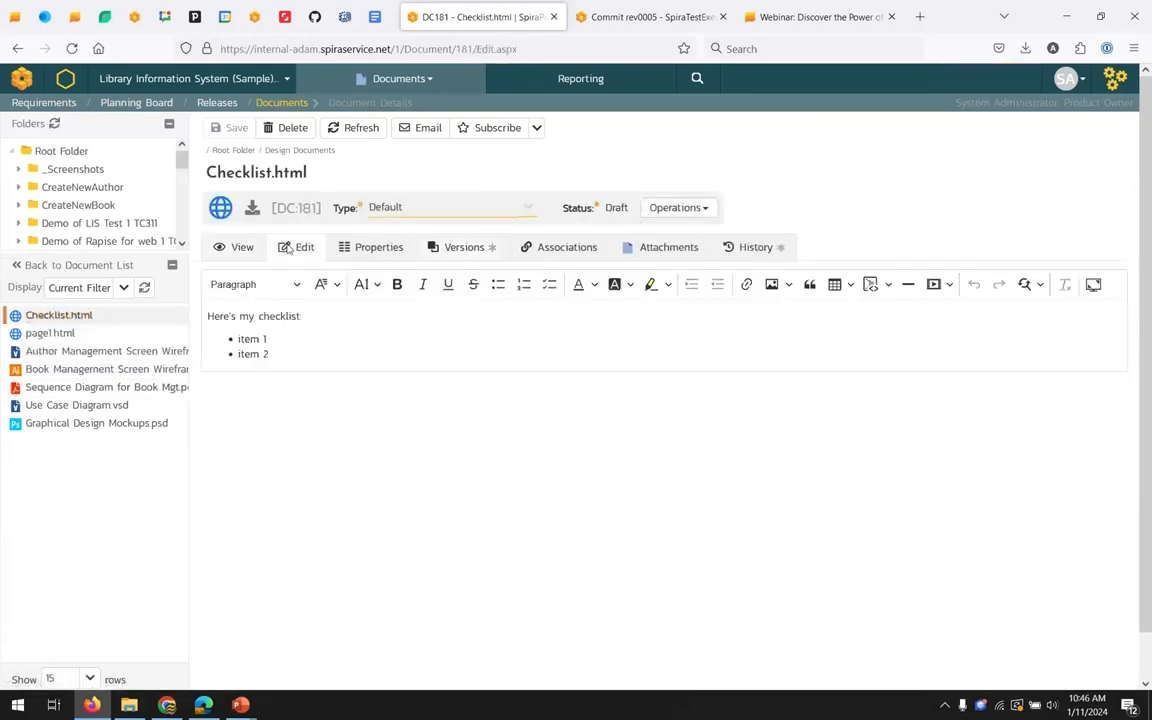
# Place the cursor in the checklist's first item, and browse the Misc Documents and Design Documents folders.
pyautogui.click(308, 339)
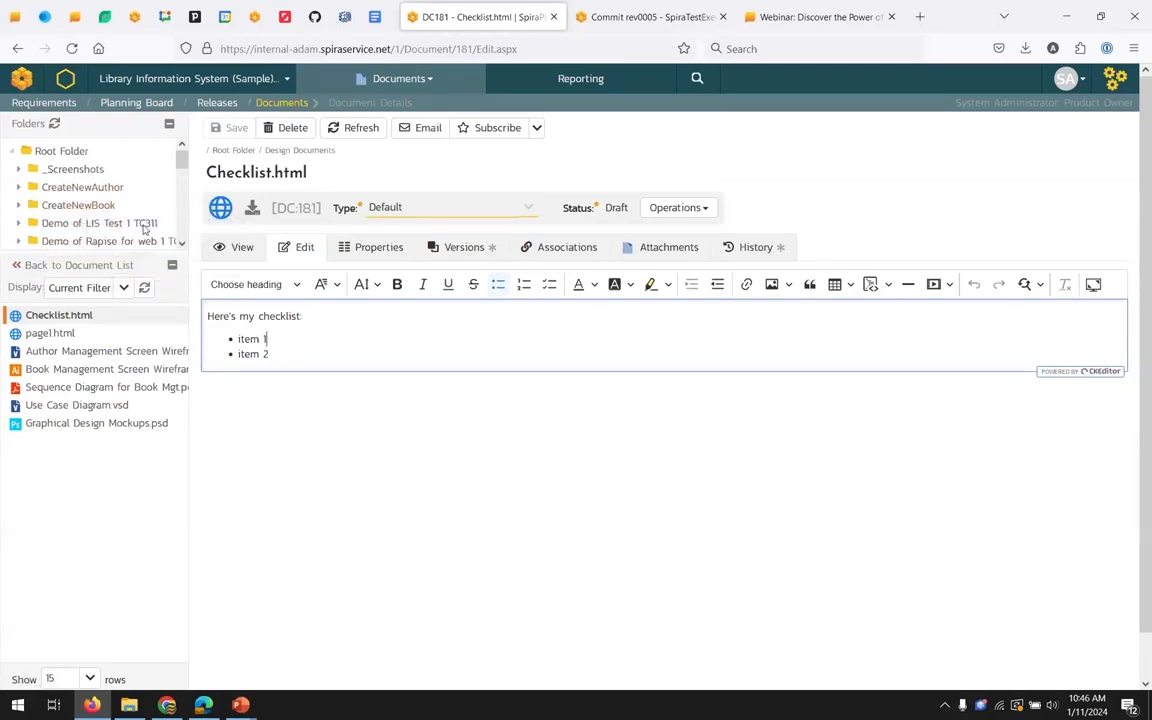
pyautogui.scroll(-3, 138, 235)
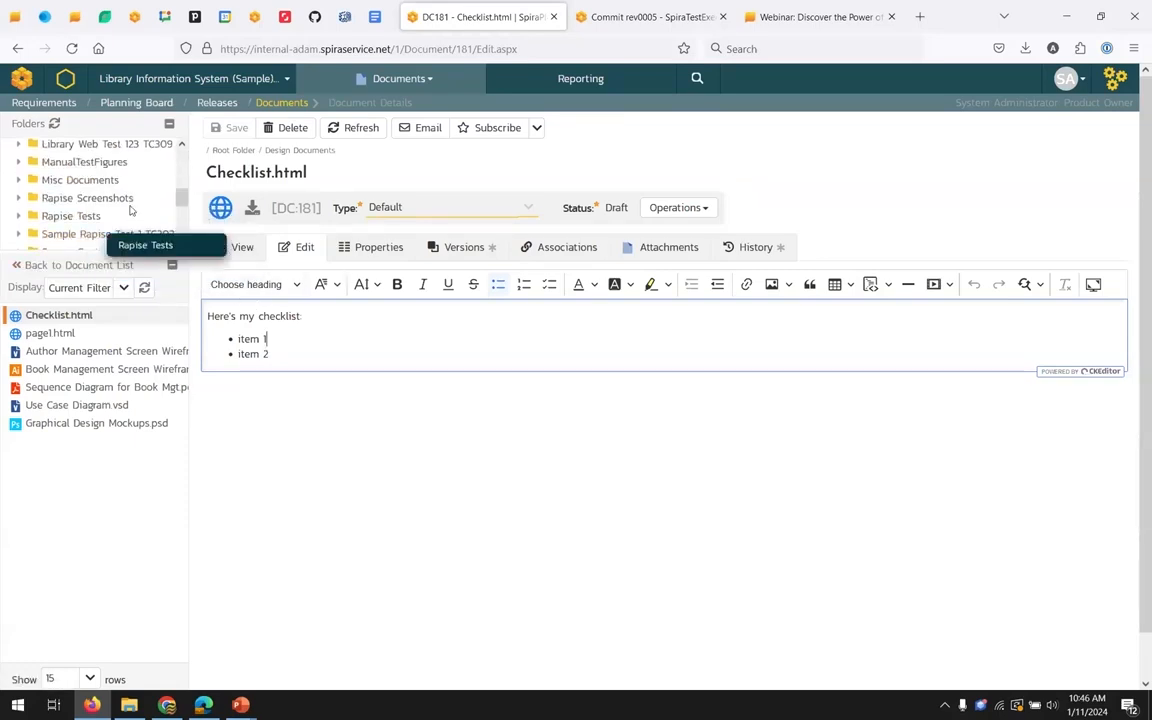
pyautogui.click(100, 182)
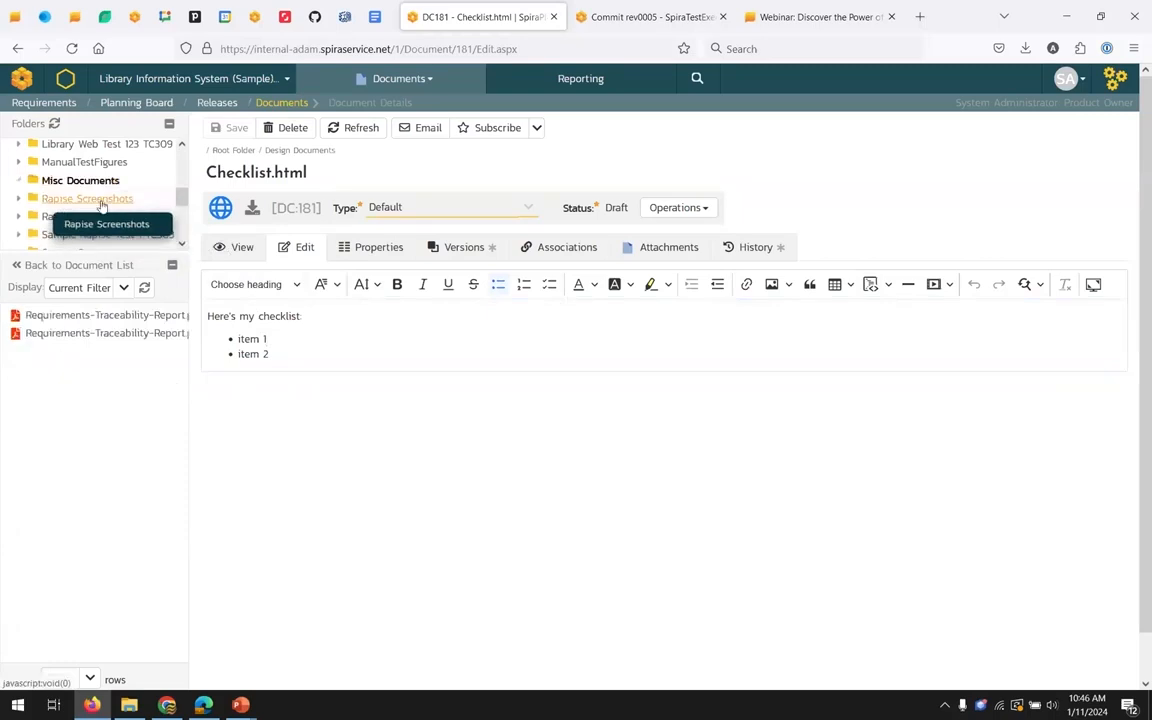
pyautogui.scroll(3, 85, 205)
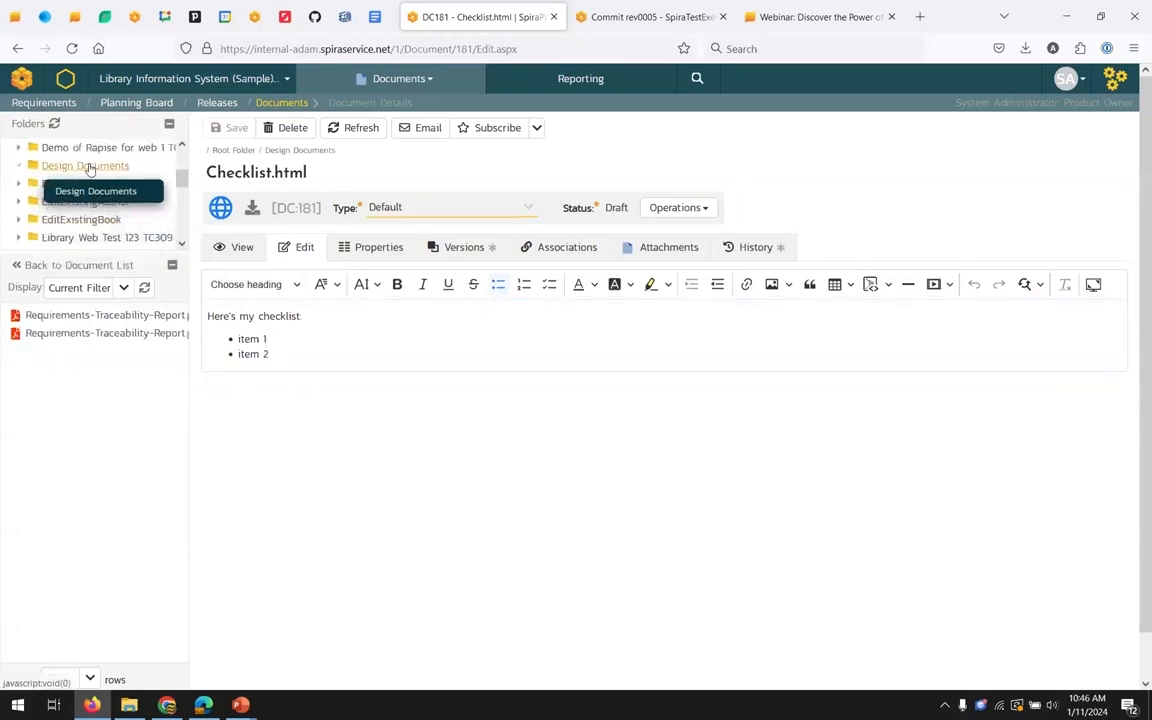
pyautogui.click(90, 168)
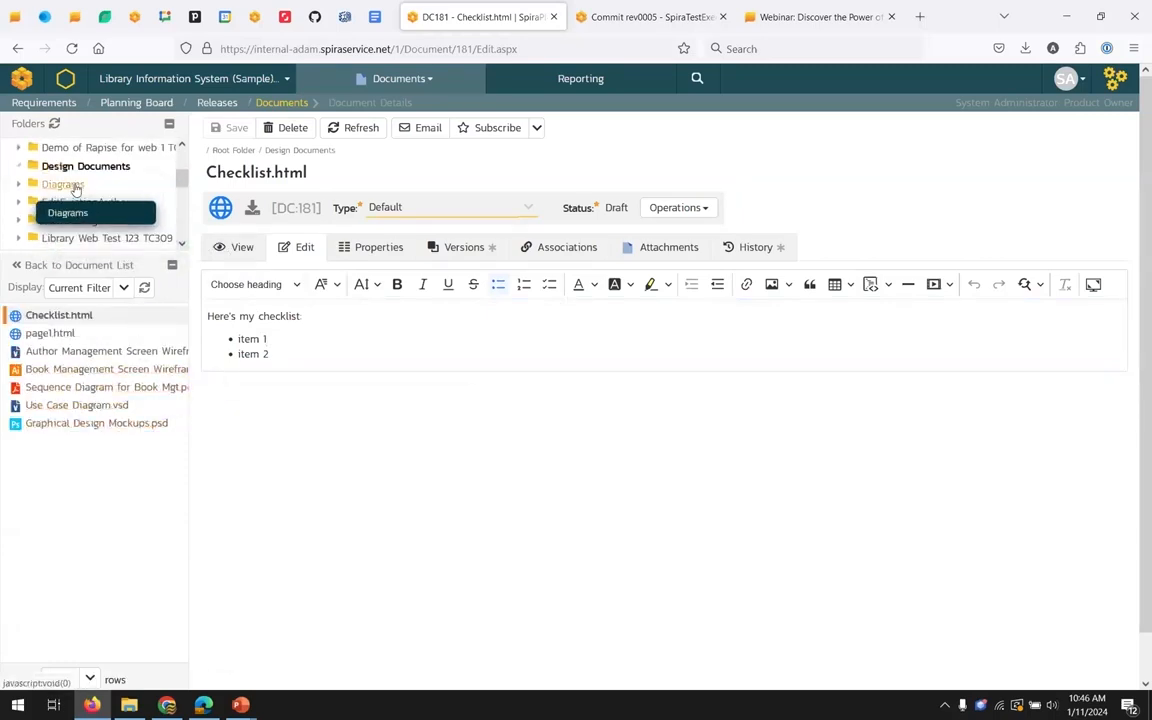
# View Releases Workflow.diagram, Library Brainstorm.mindmap, Library Requirements Overview.orgchart and sample-page.md from the Diagrams folder.
pyautogui.click(73, 186)
pyautogui.click(100, 315)
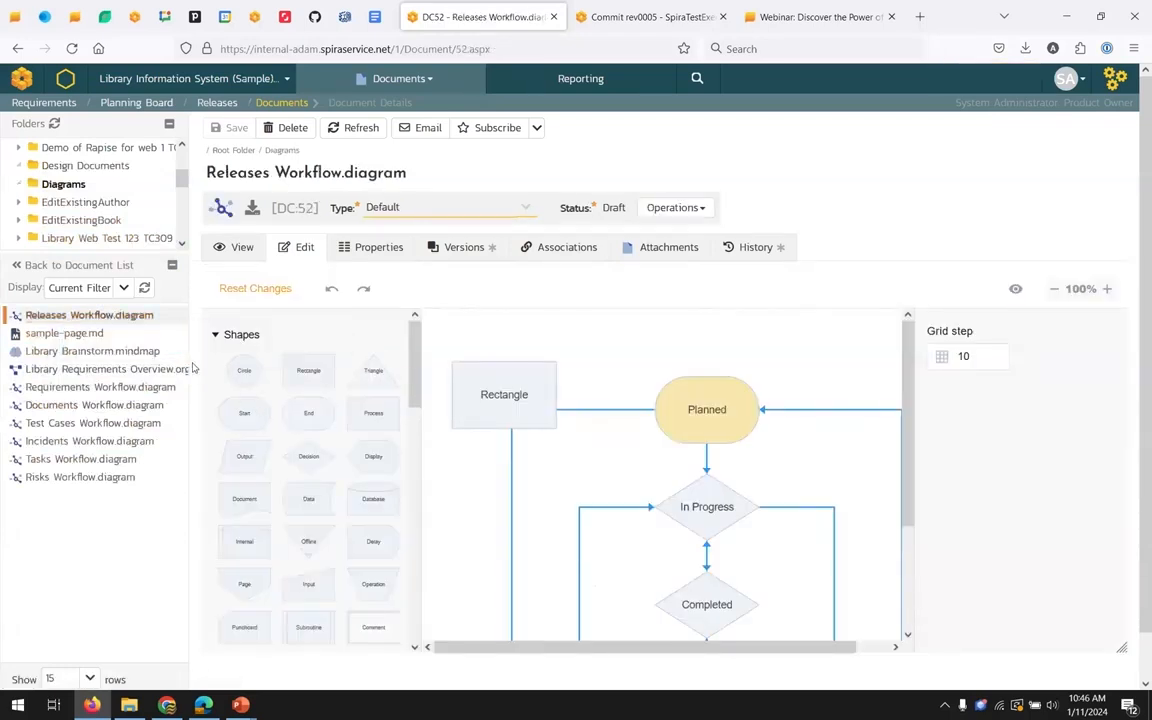
pyautogui.click(90, 351)
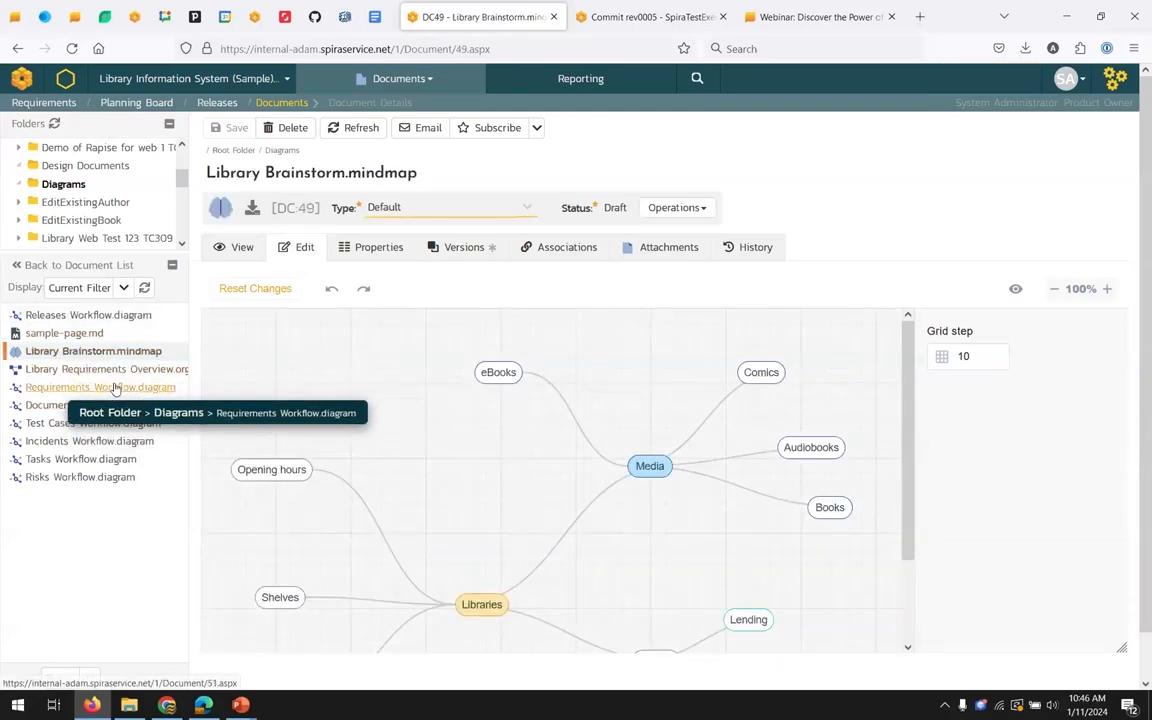
pyautogui.click(116, 373)
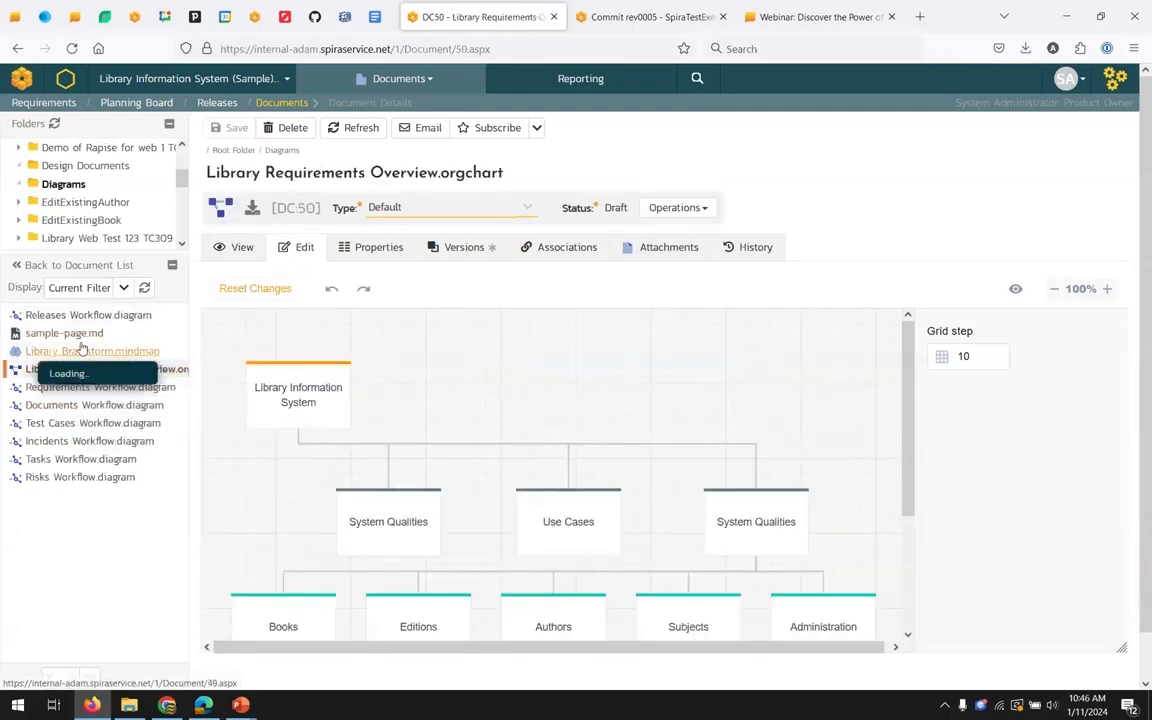
pyautogui.click(80, 336)
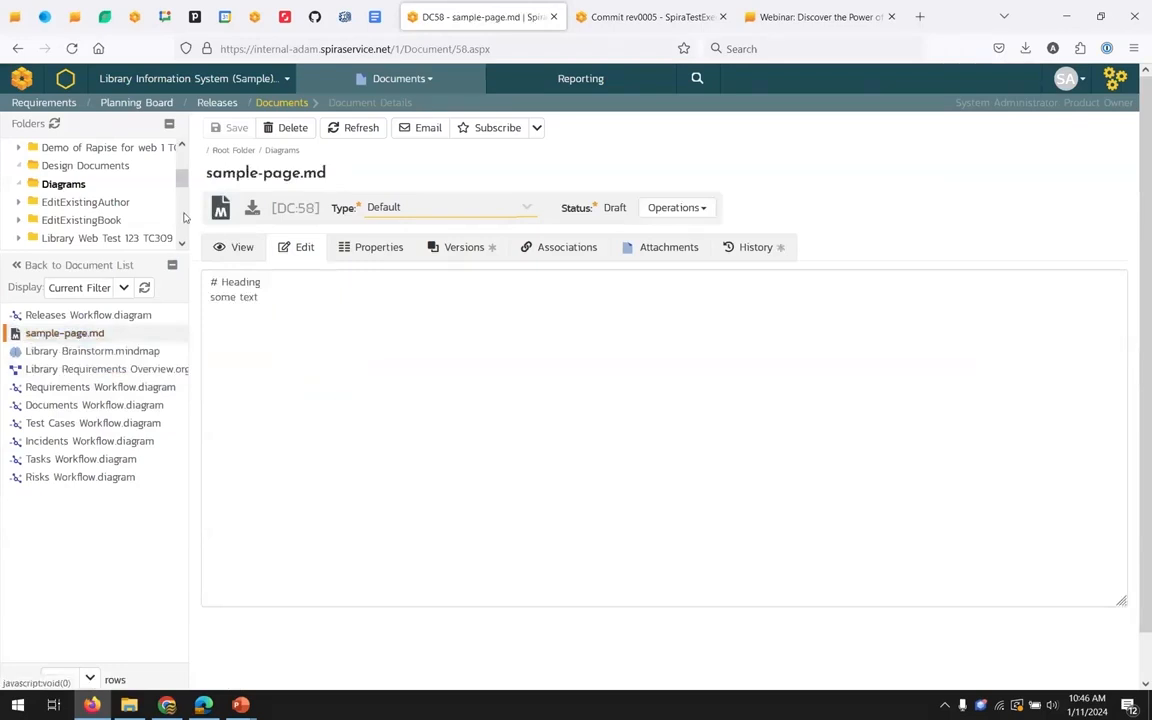
# Open the spreadsheet document MySecondSpreadsheet.sheet from the Specifications folder.
pyautogui.scroll(-2, 184, 217)
pyautogui.scroll(-2, 184, 217)
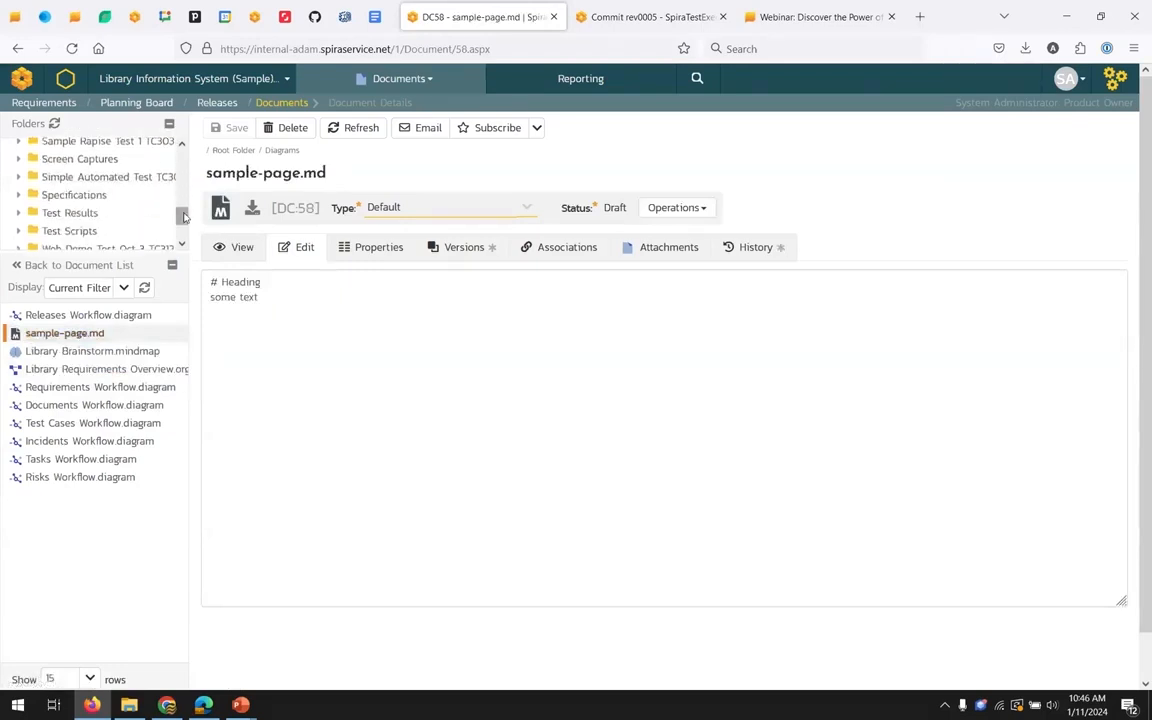
pyautogui.click(75, 197)
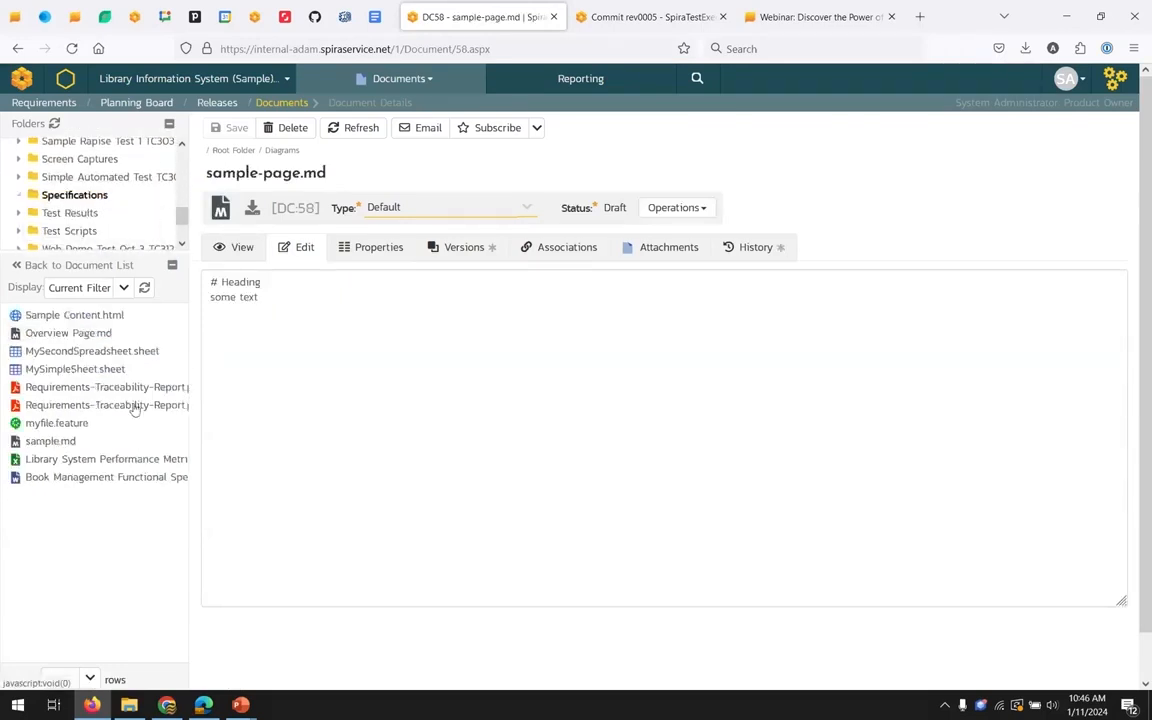
pyautogui.click(133, 354)
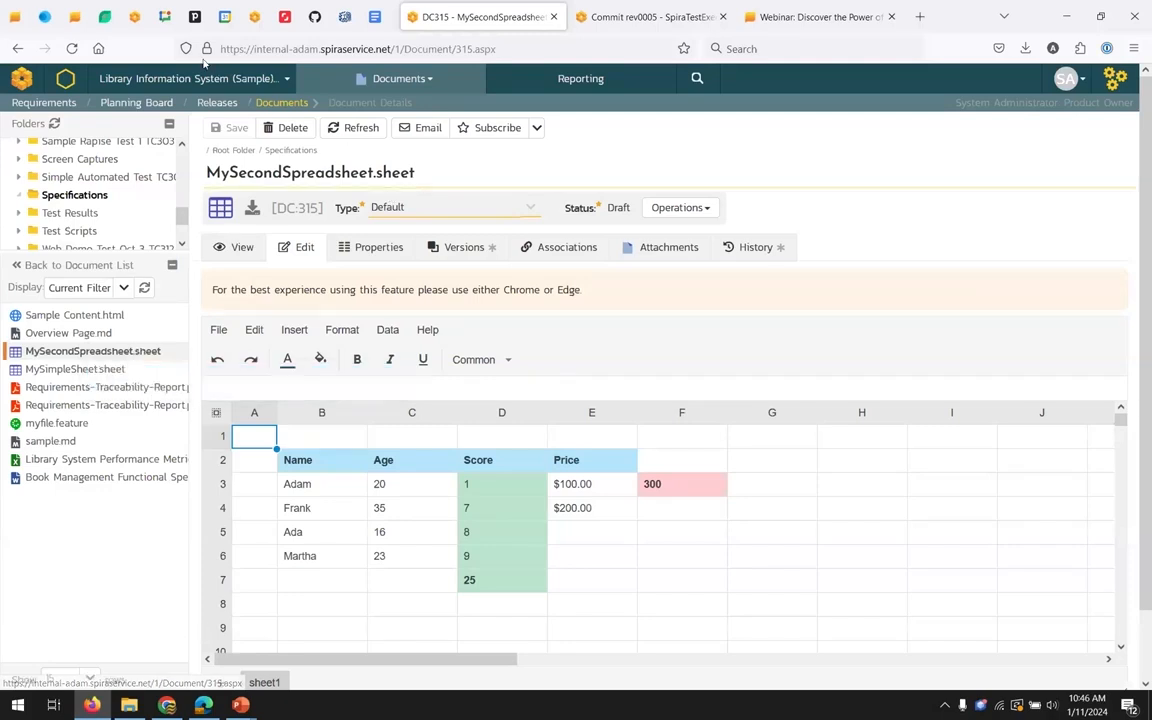
# Open the product's test case list and clear its type and execution status filters.
pyautogui.click(424, 80)
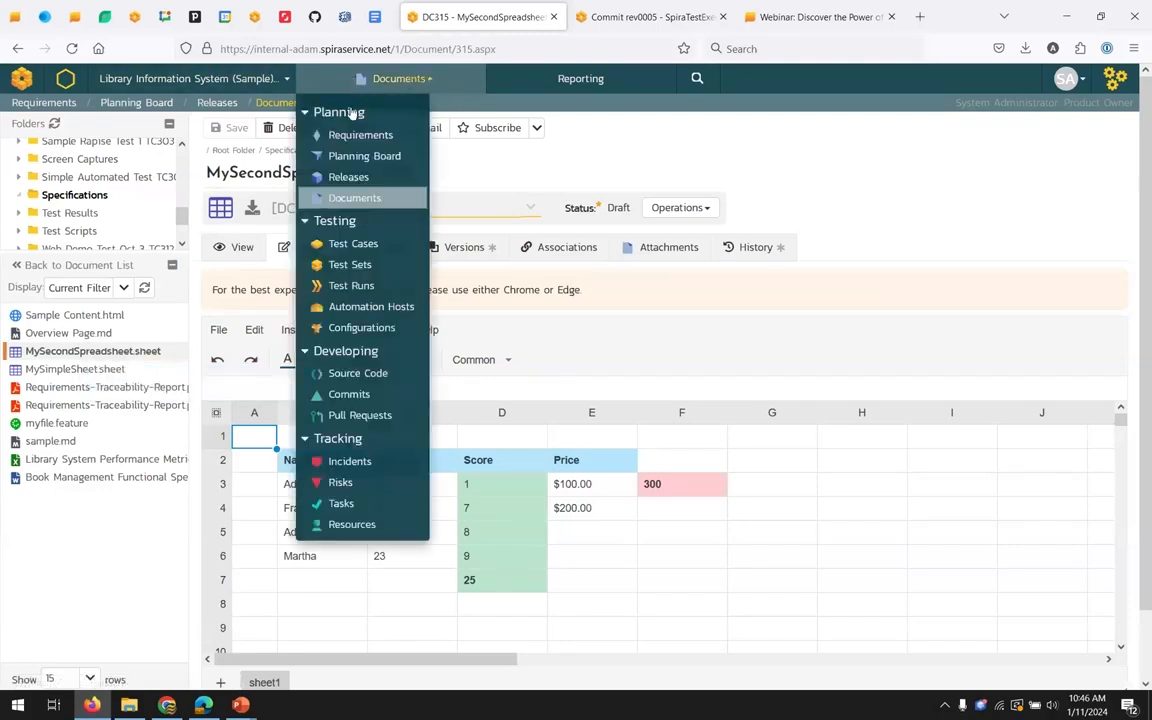
pyautogui.click(407, 245)
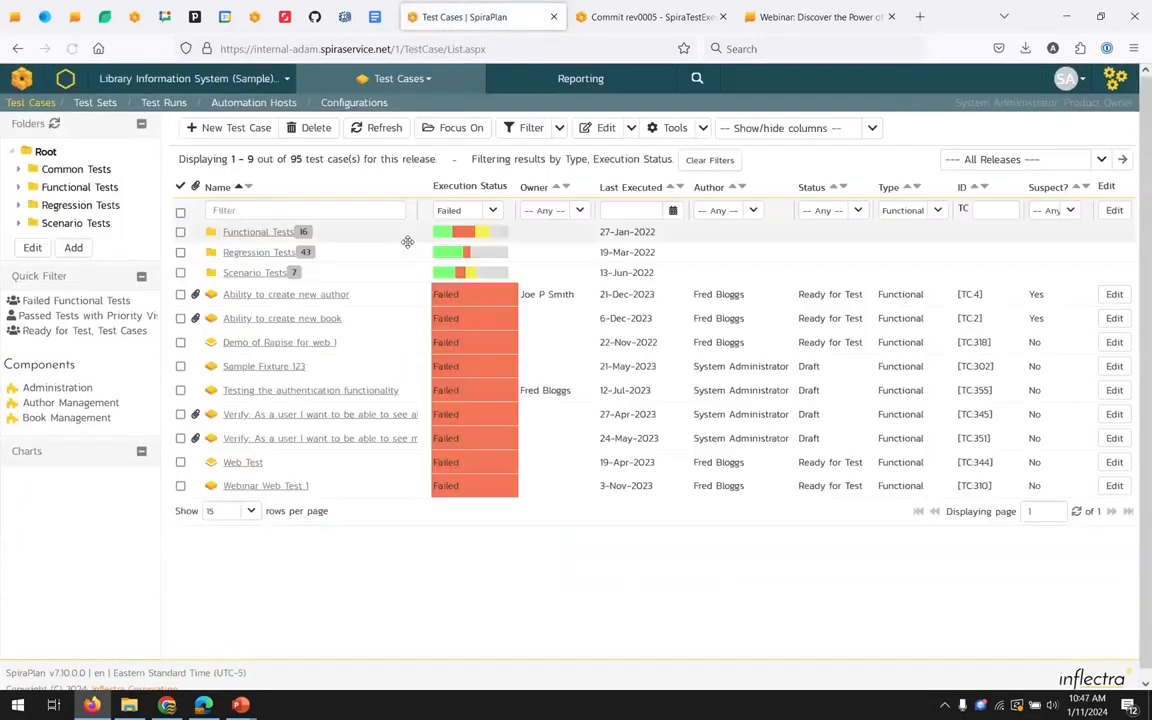
pyautogui.click(724, 161)
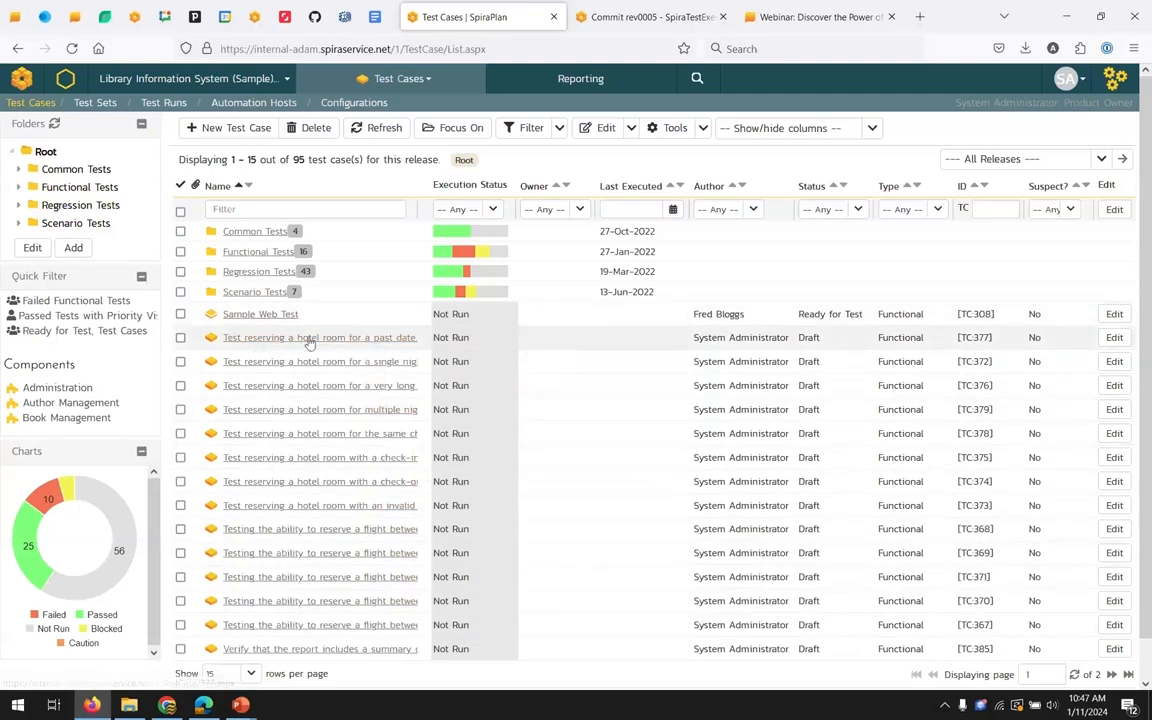
# Open the test case "Ability to create new book" from the Functional Tests folder.
pyautogui.click(102, 189)
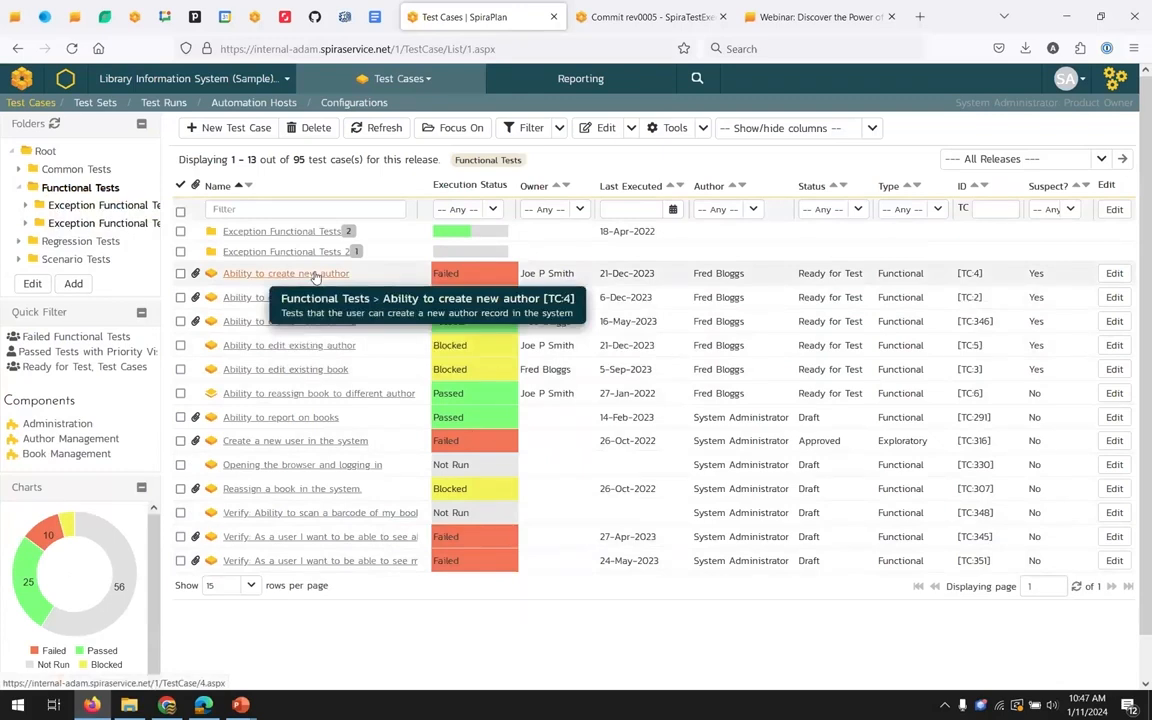
pyautogui.click(365, 127)
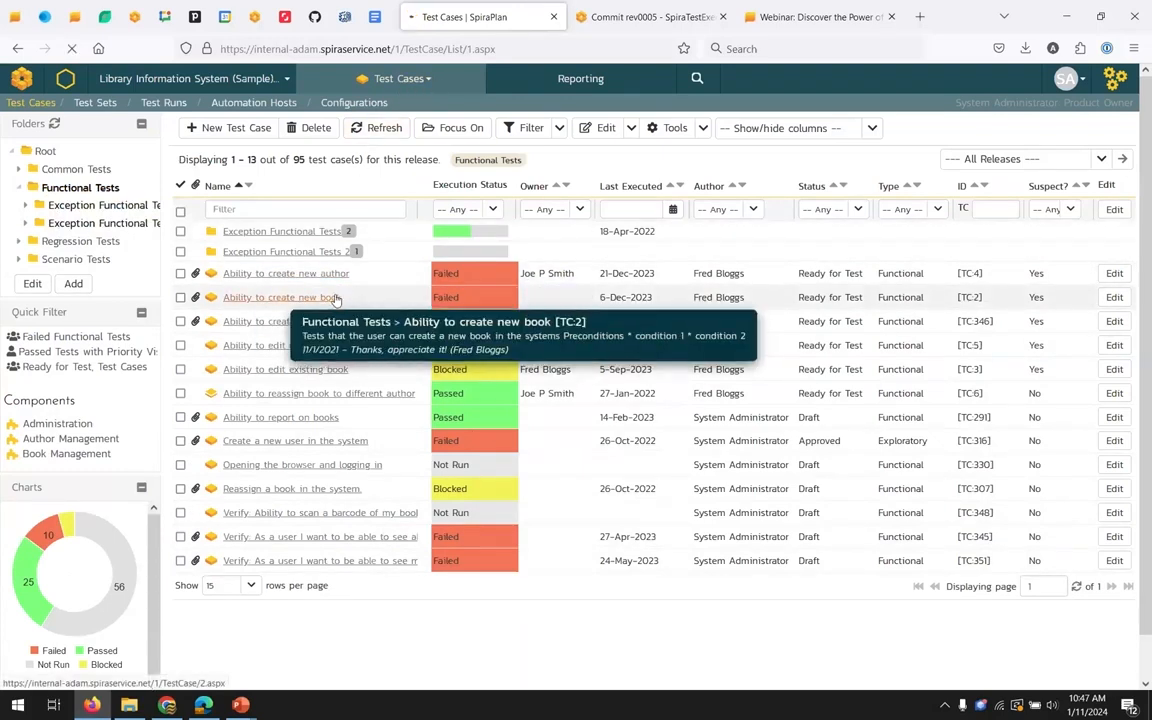
pyautogui.click(336, 298)
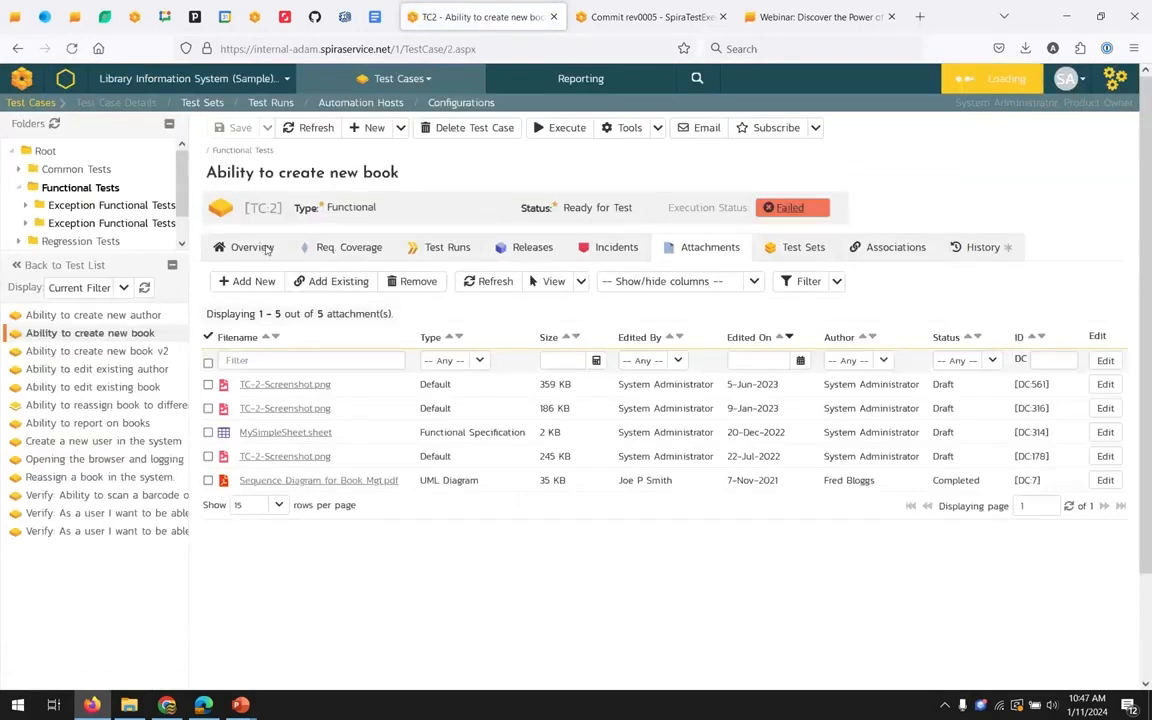
# Examine the test case's overview, including its description, test steps with sample data, and automation script section.
pyautogui.click(320, 546)
pyautogui.scroll(-3, 320, 546)
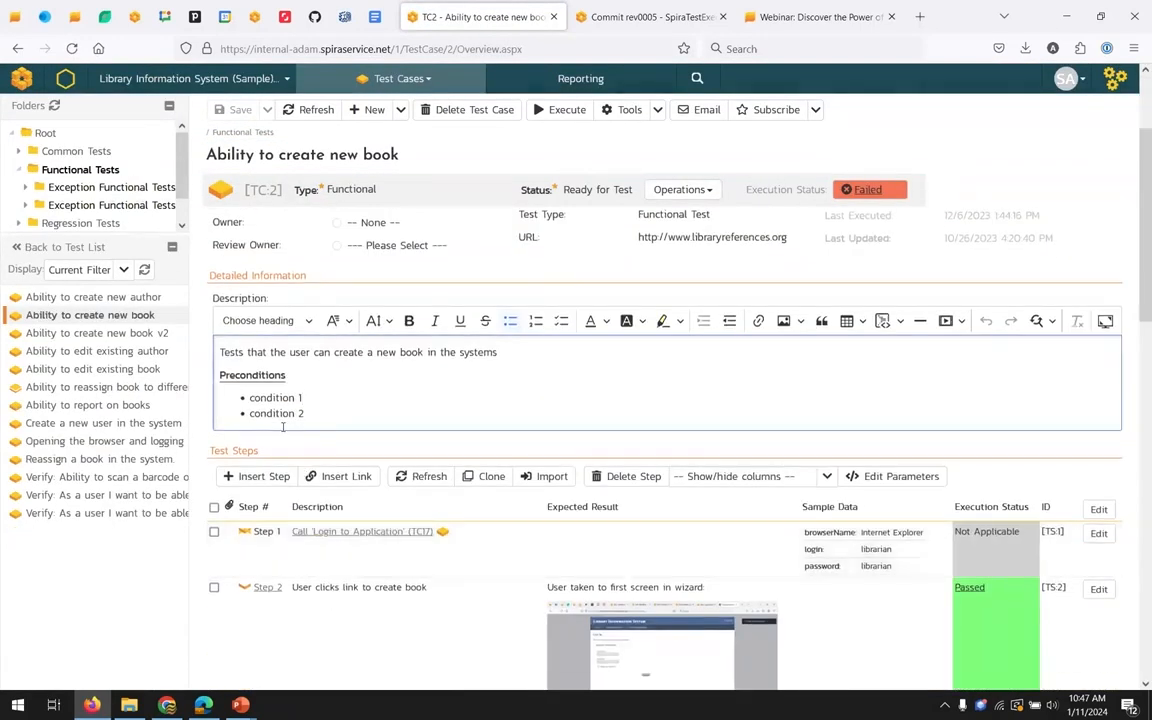
pyautogui.scroll(-2, 412, 426)
pyautogui.scroll(-3, 412, 426)
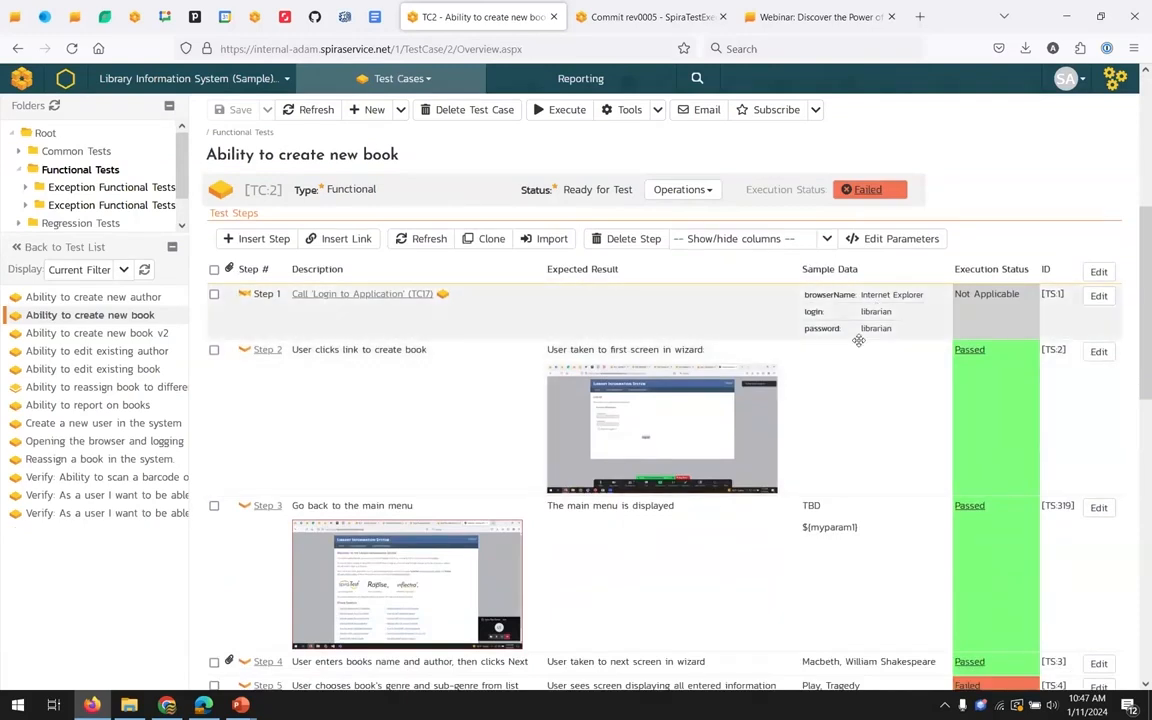
pyautogui.scroll(-3, 808, 530)
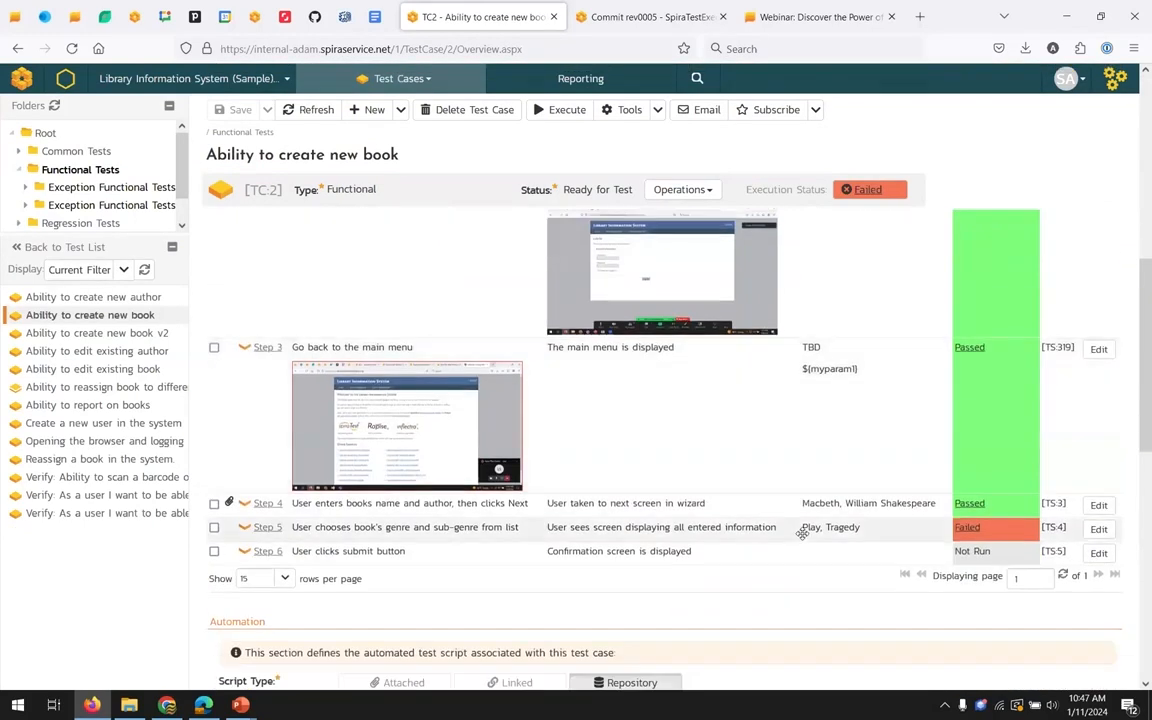
pyautogui.scroll(-5, 802, 533)
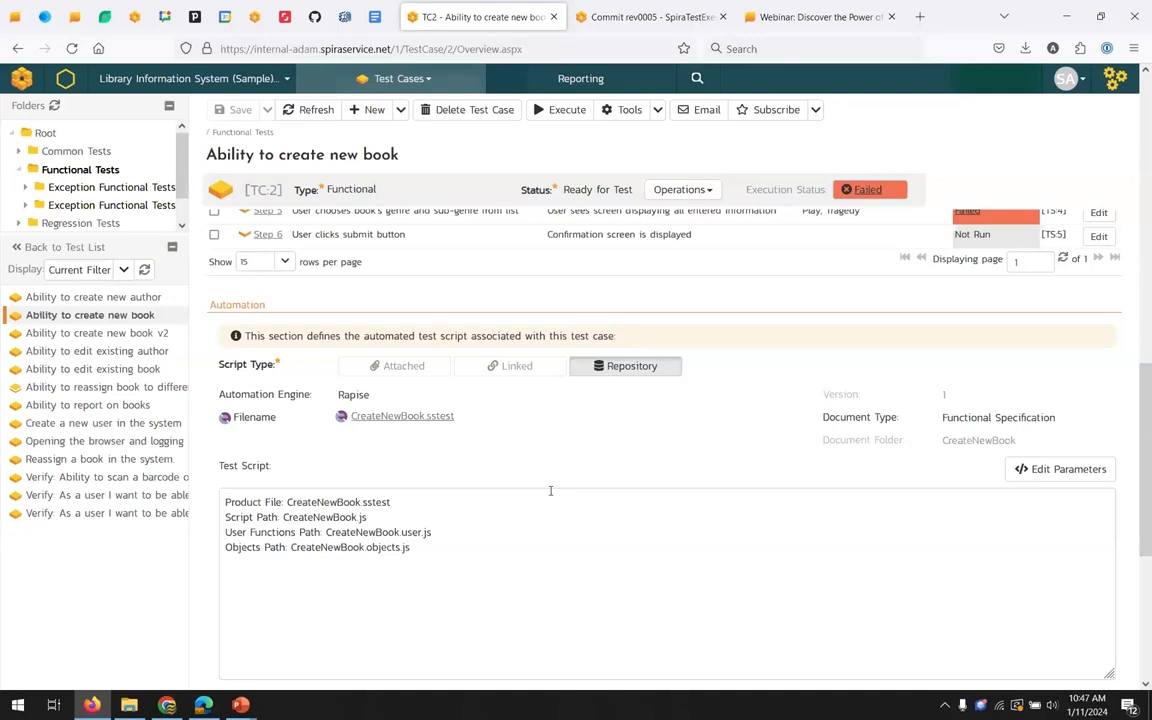
pyautogui.scroll(10, 550, 490)
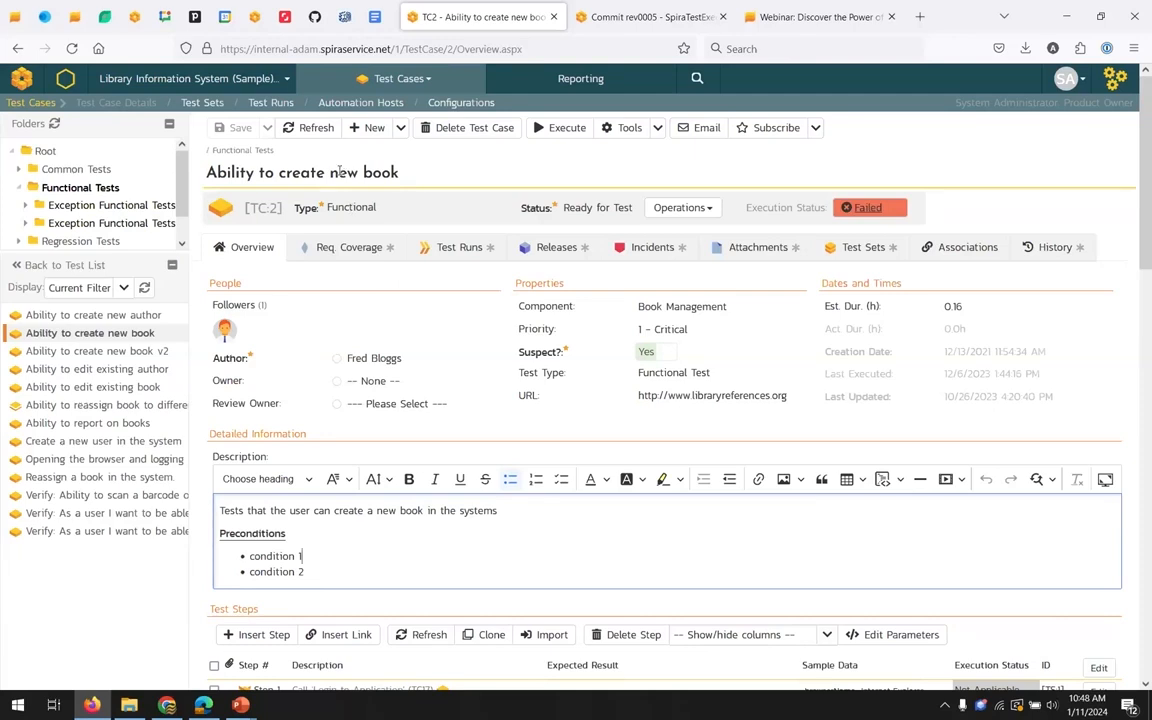
# View the test case's requirements coverage, its overview properties and its linked incidents.
pyautogui.click(387, 246)
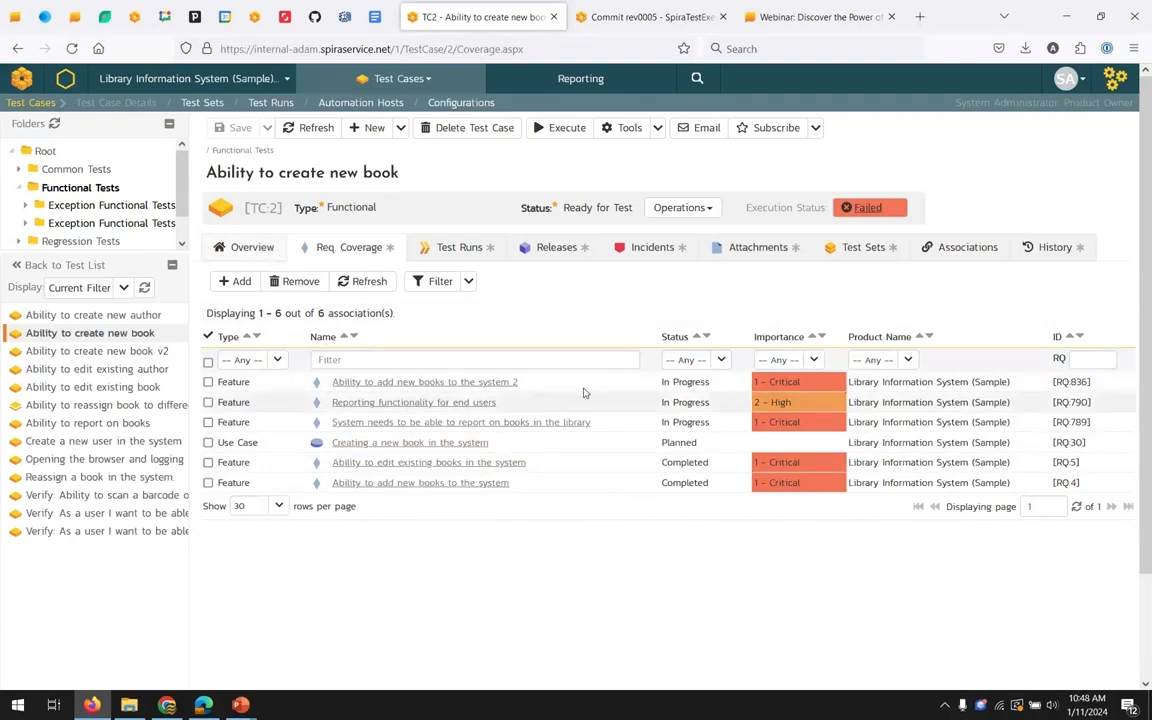
pyautogui.click(241, 250)
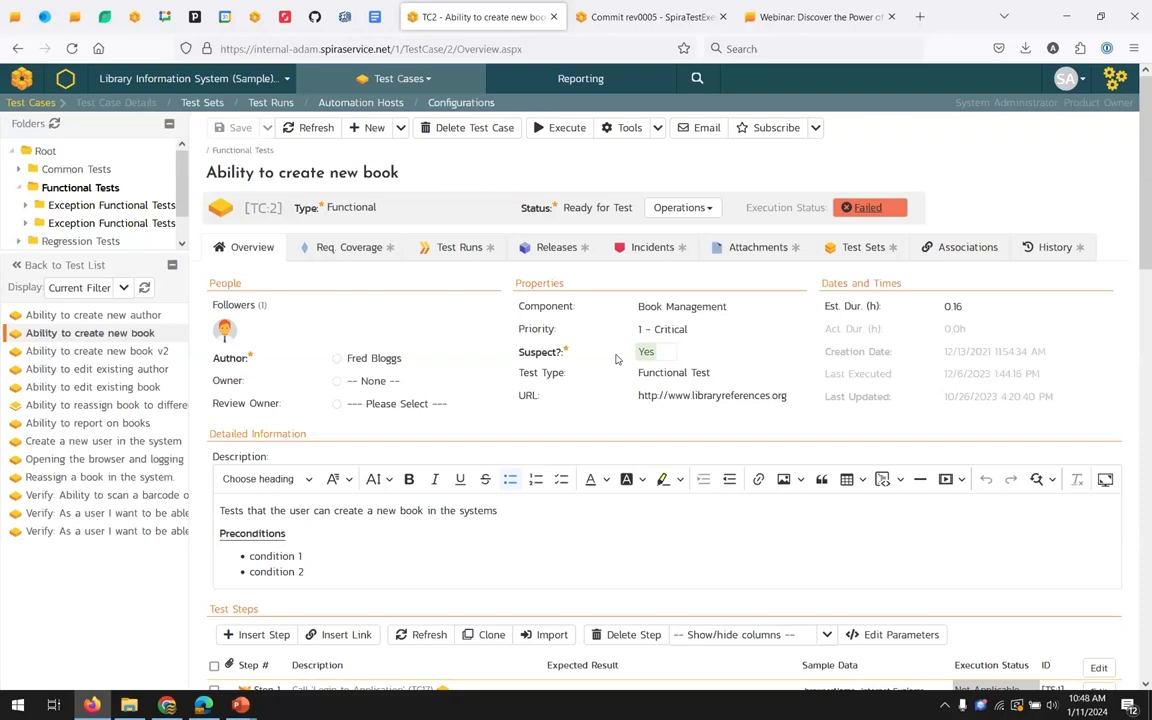
pyautogui.click(650, 248)
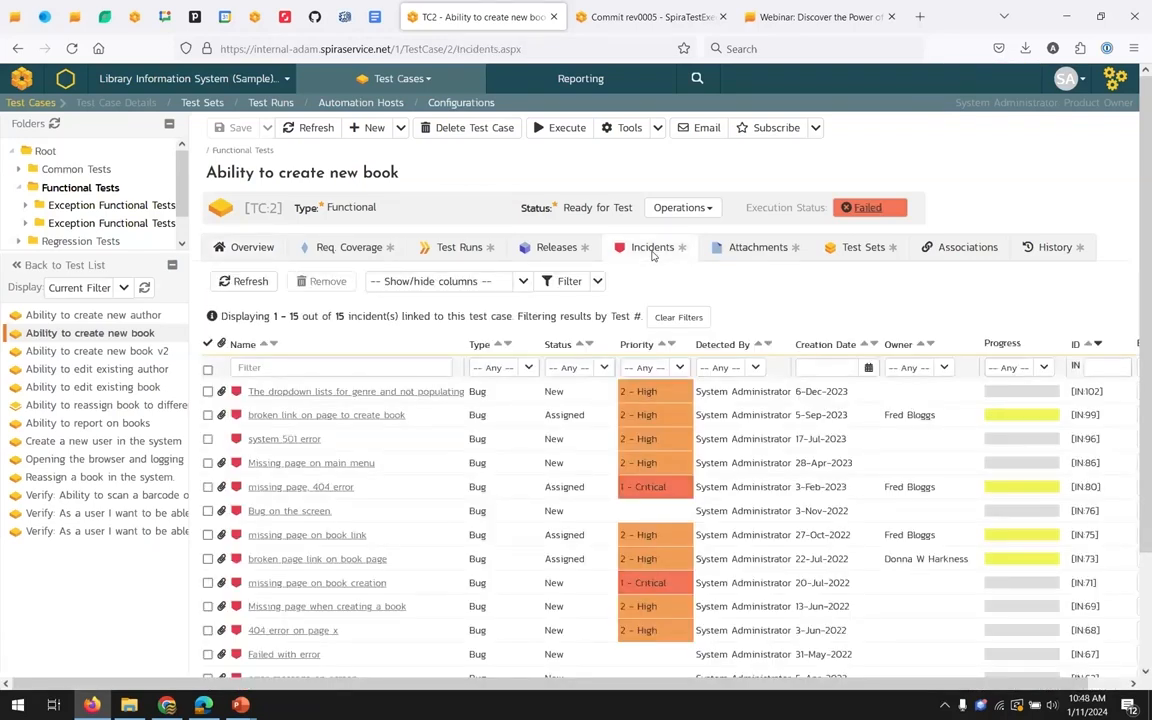
# Show the test case's test runs filtered to the Manual type, and reset the type filter to Any.
pyautogui.click(455, 250)
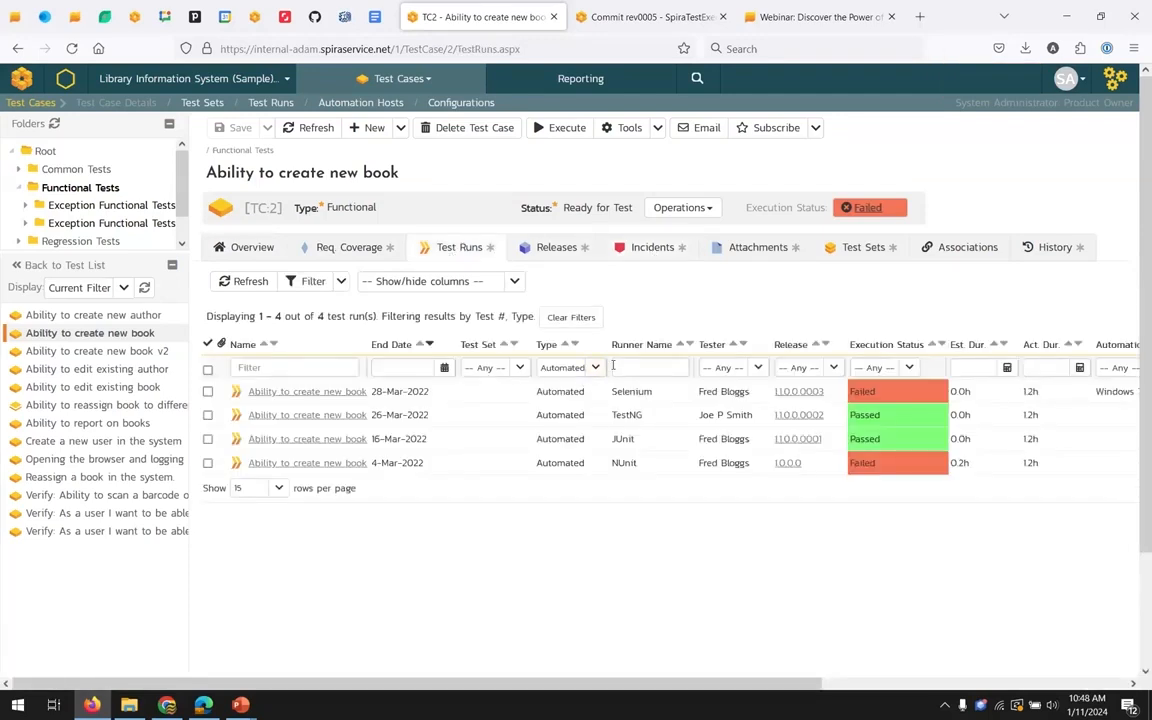
pyautogui.click(595, 367)
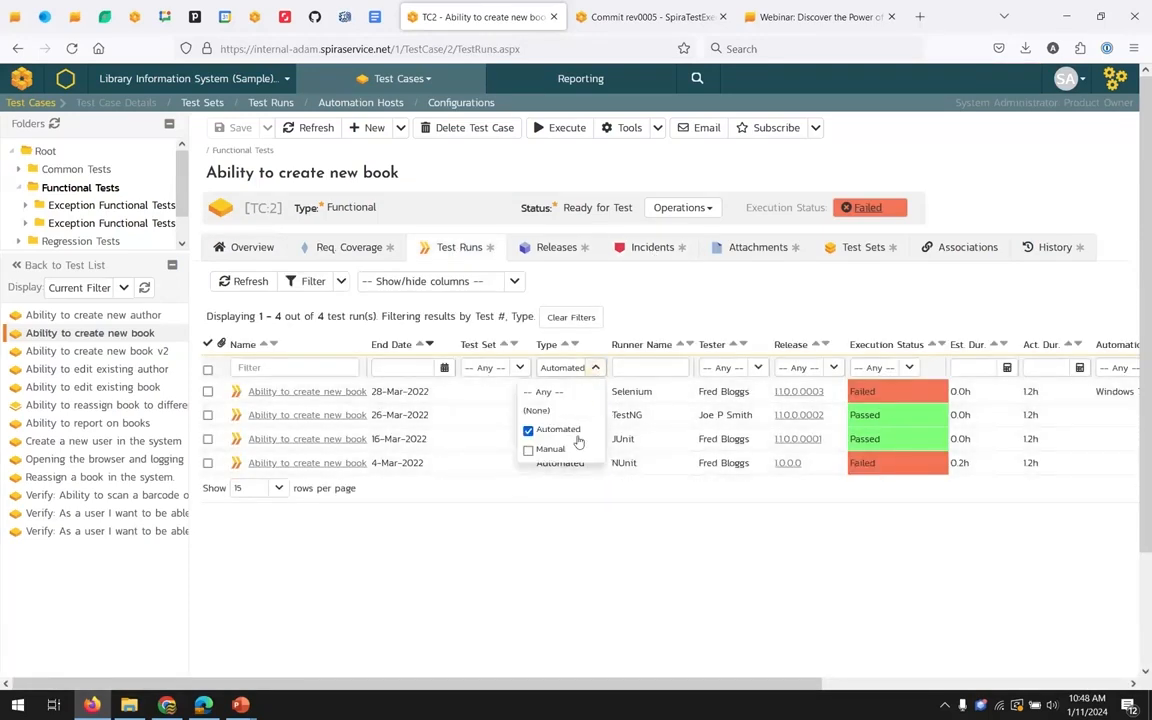
pyautogui.click(580, 443)
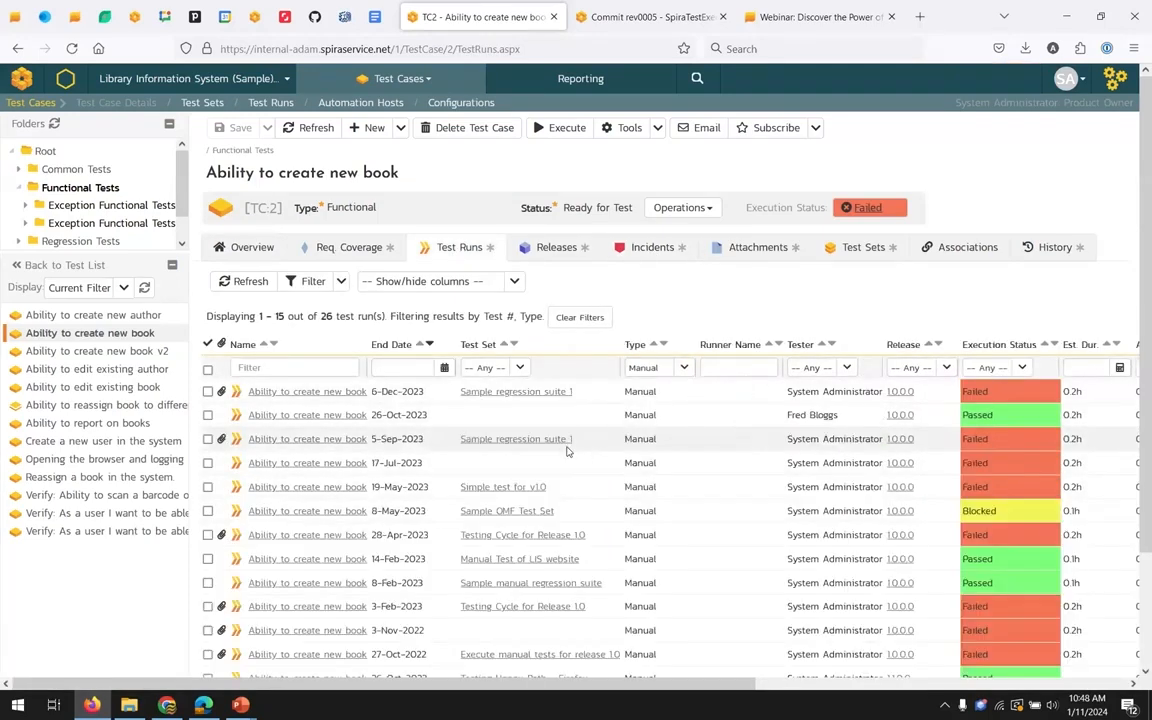
pyautogui.click(684, 367)
pyautogui.click(636, 392)
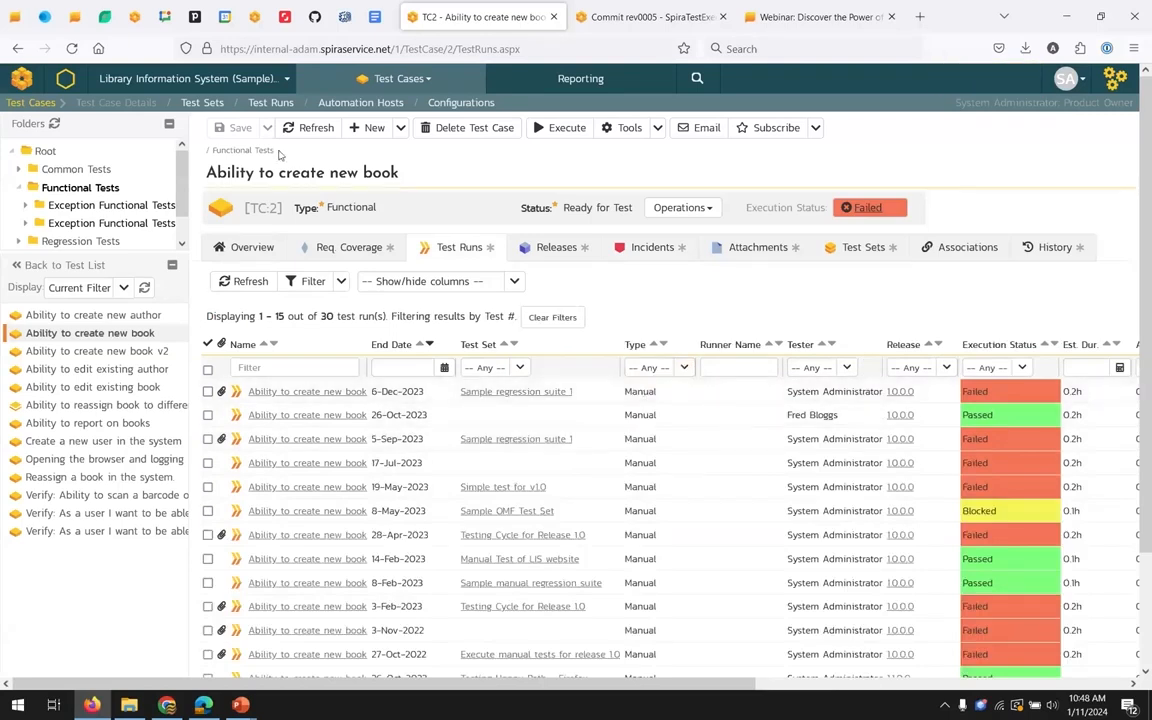
# Open the test set "Sample manual regression suite" and view its available type and recurrence options.
pyautogui.click(203, 103)
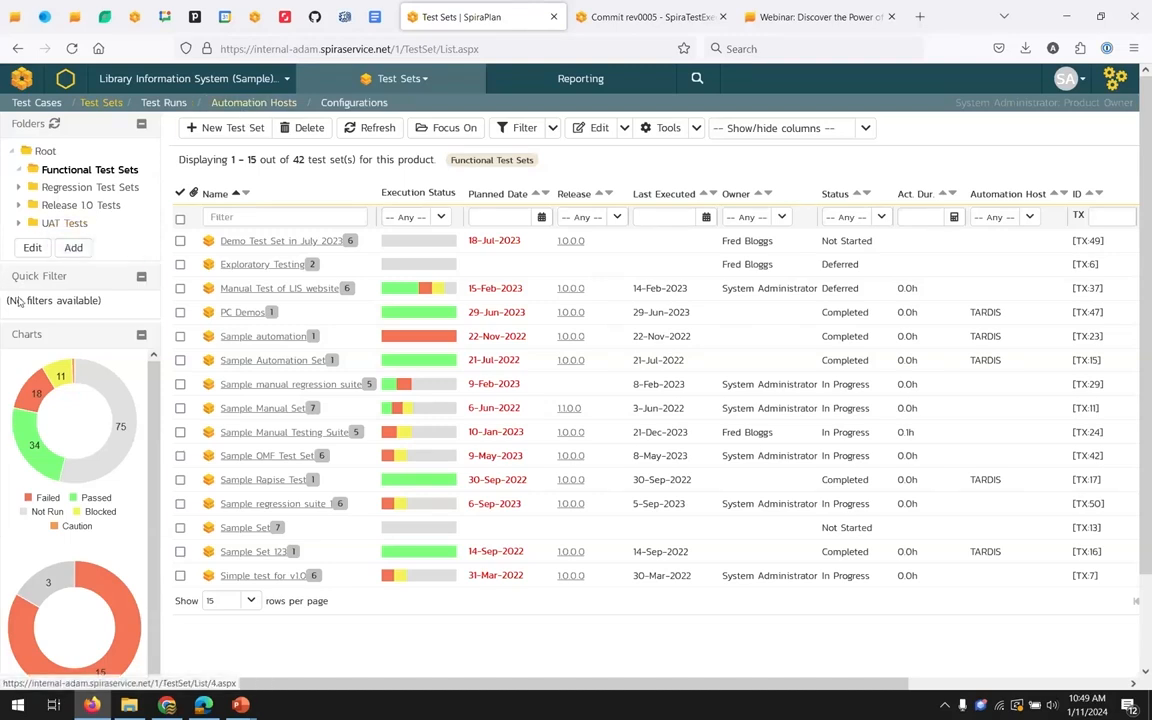
pyautogui.click(273, 386)
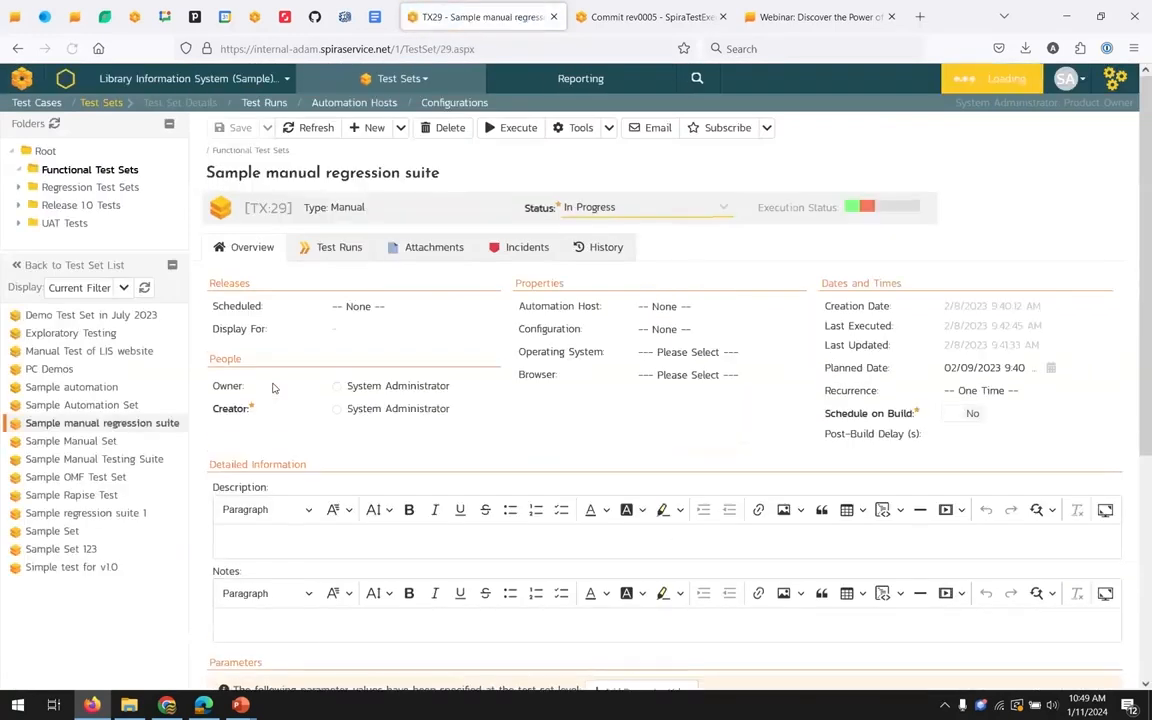
pyautogui.click(390, 204)
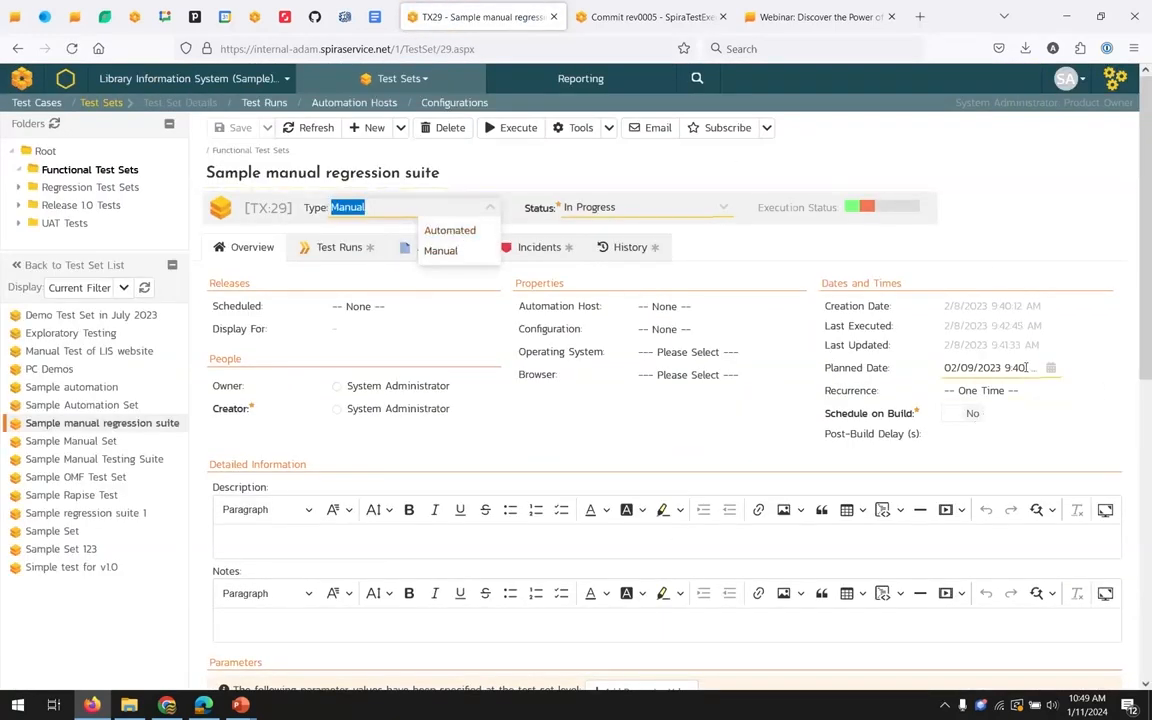
pyautogui.click(925, 335)
pyautogui.click(980, 390)
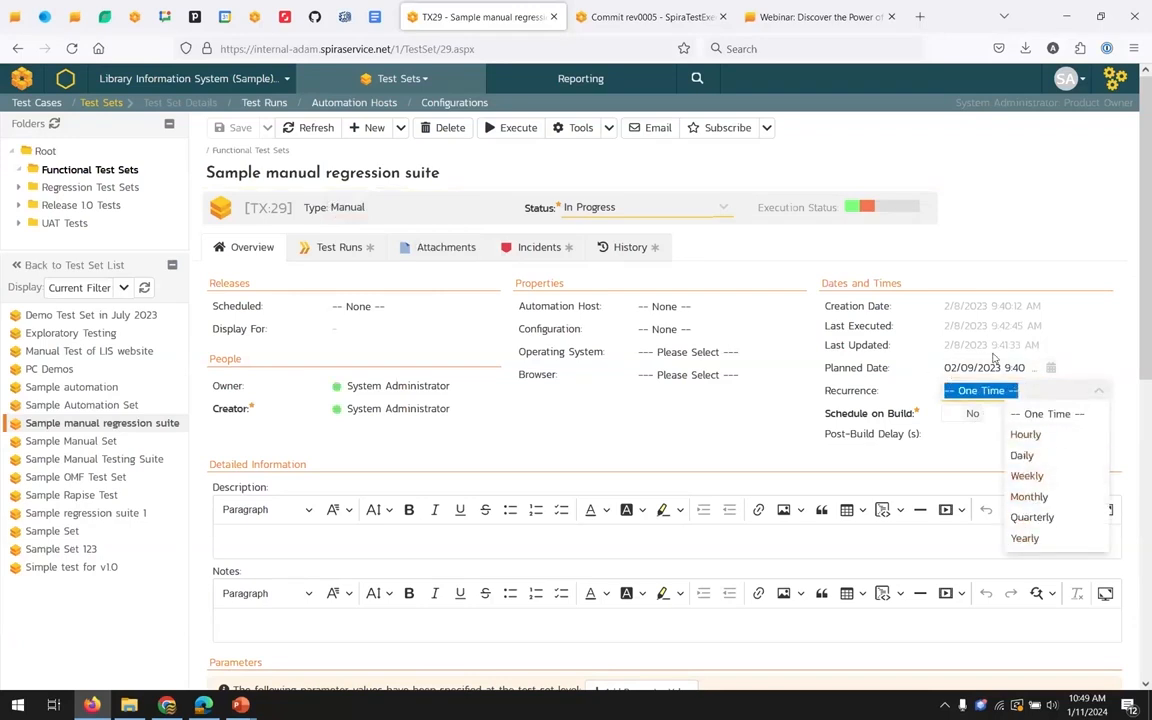
pyautogui.click(889, 424)
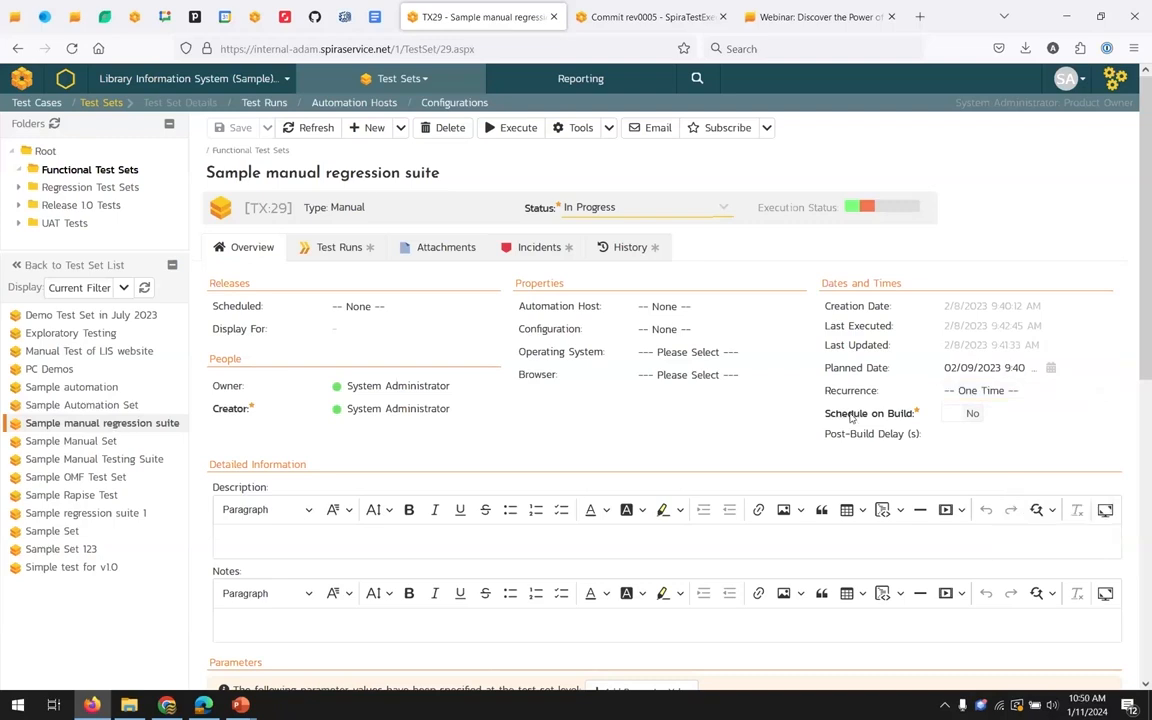
# Turn on Schedule on Build for the test set, and go to the product's incidents, discarding the unsaved change.
pyautogui.click(958, 416)
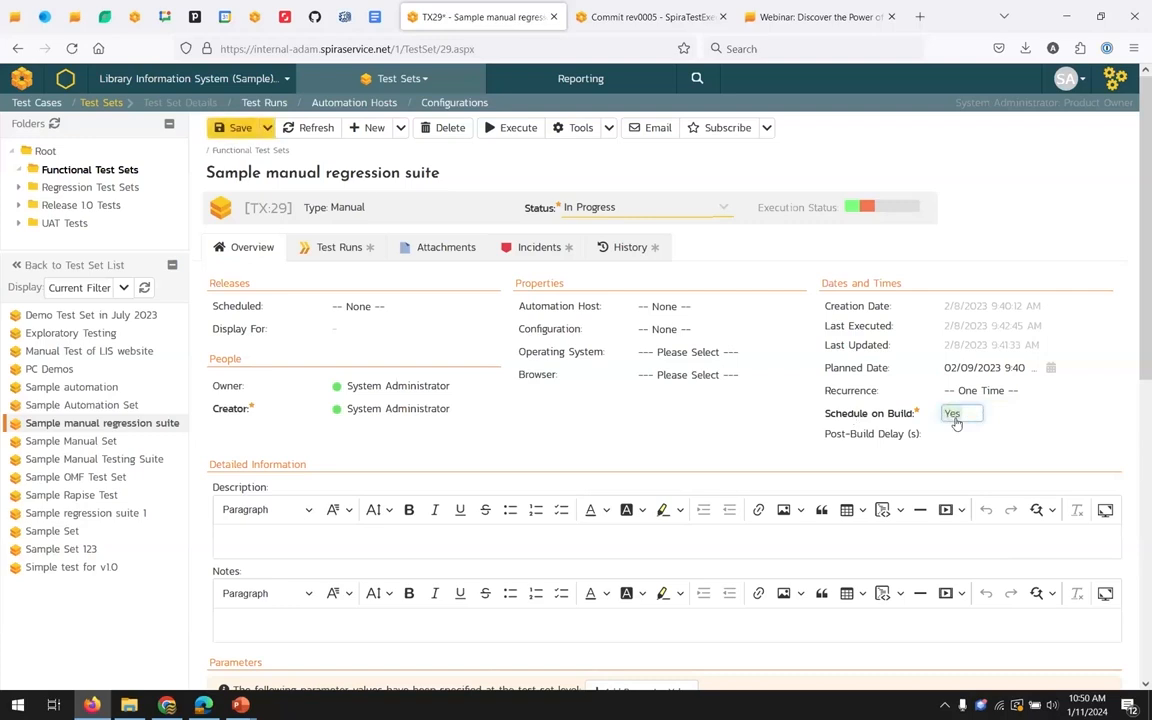
pyautogui.click(447, 82)
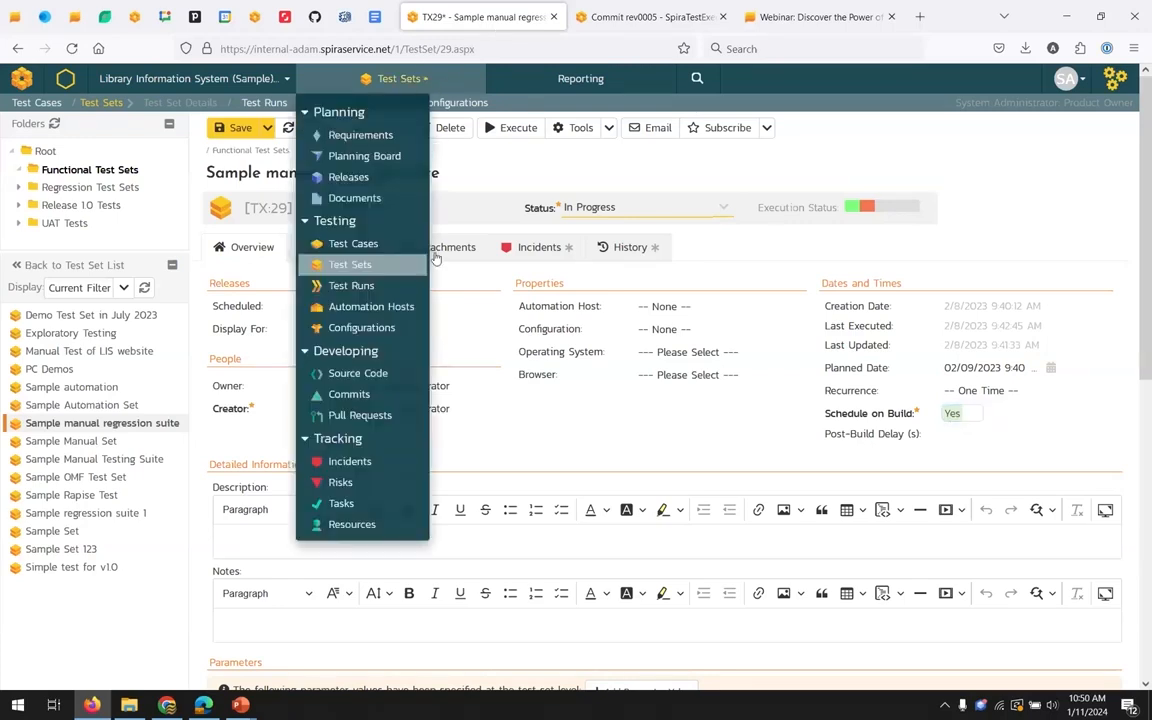
pyautogui.click(361, 461)
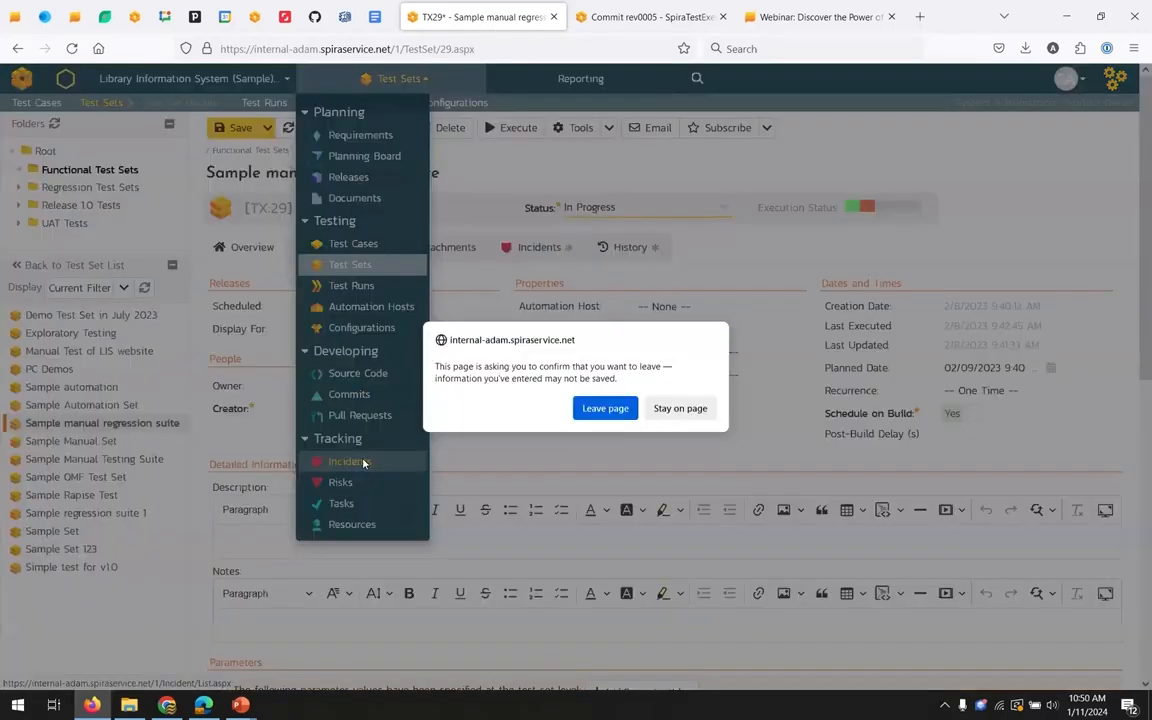
pyautogui.click(606, 408)
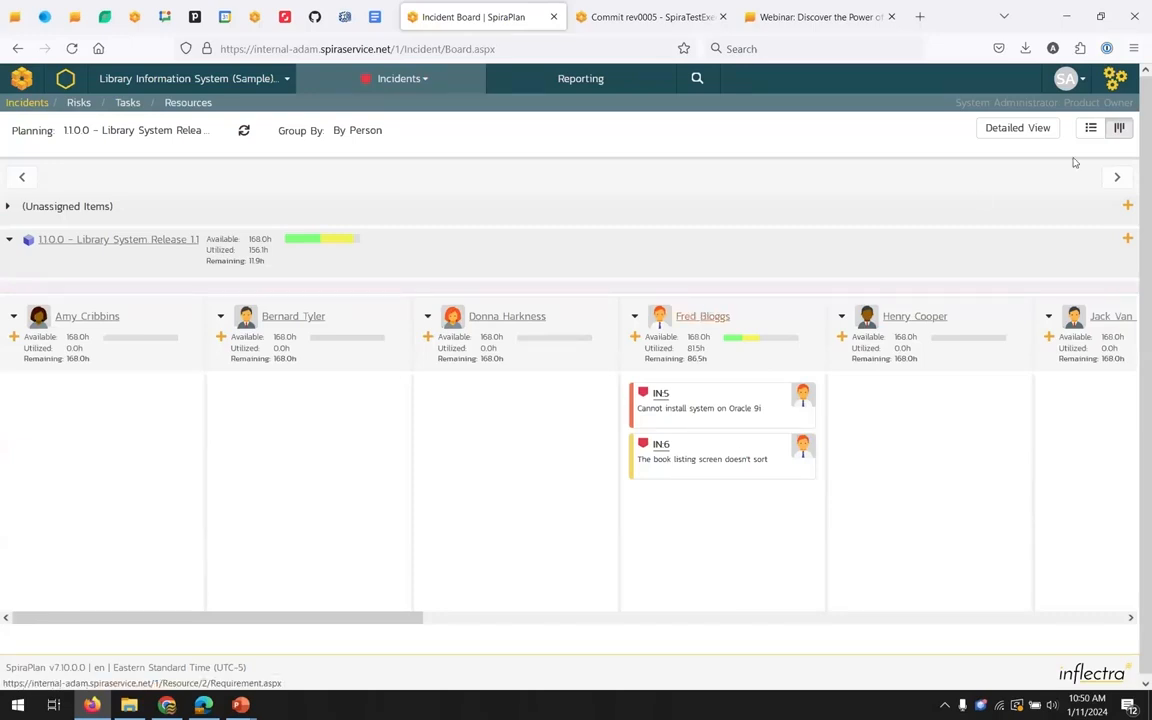
# Switch the incident board to the list view and view the available incident types in the type filter.
pyautogui.click(1088, 131)
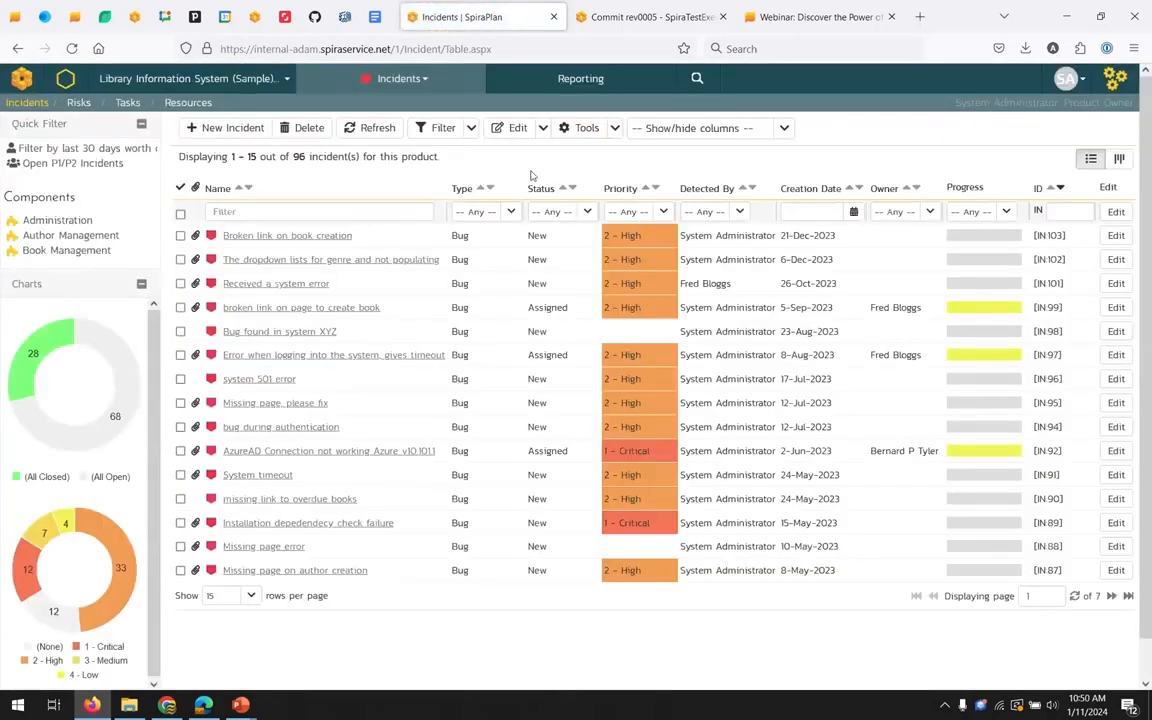
pyautogui.click(500, 211)
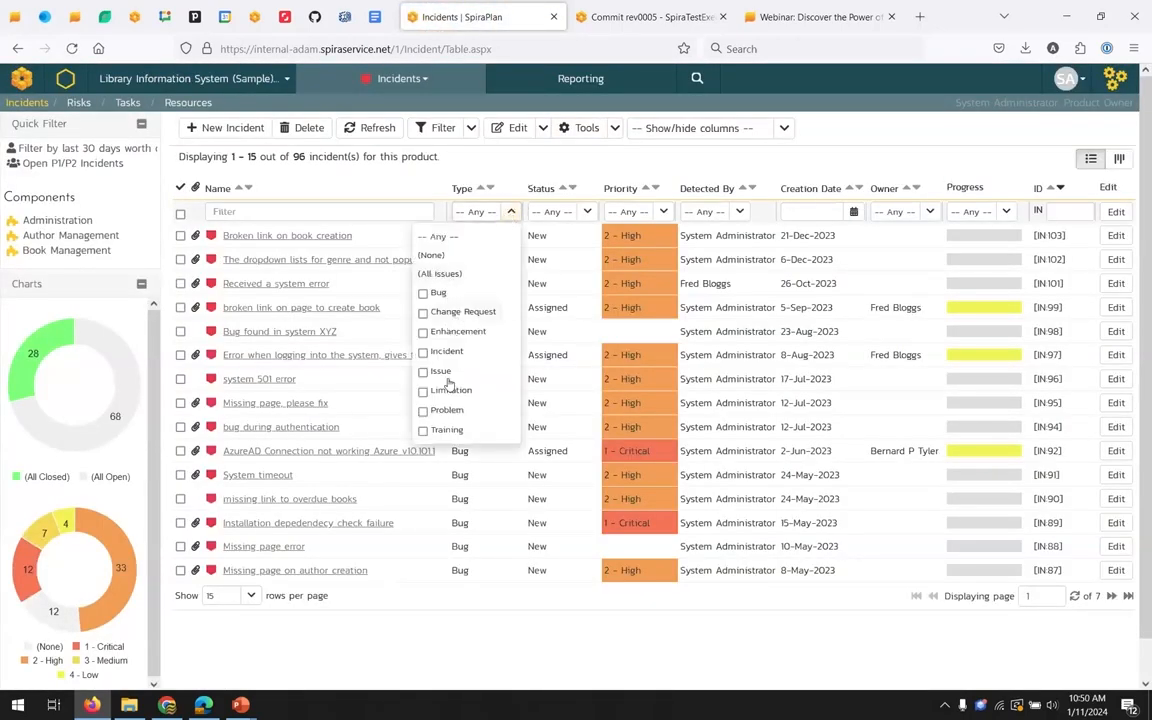
# Examine the incident "Broken link on book creation", including its description, embedded screenshot, test run steps and associations.
pyautogui.click(289, 238)
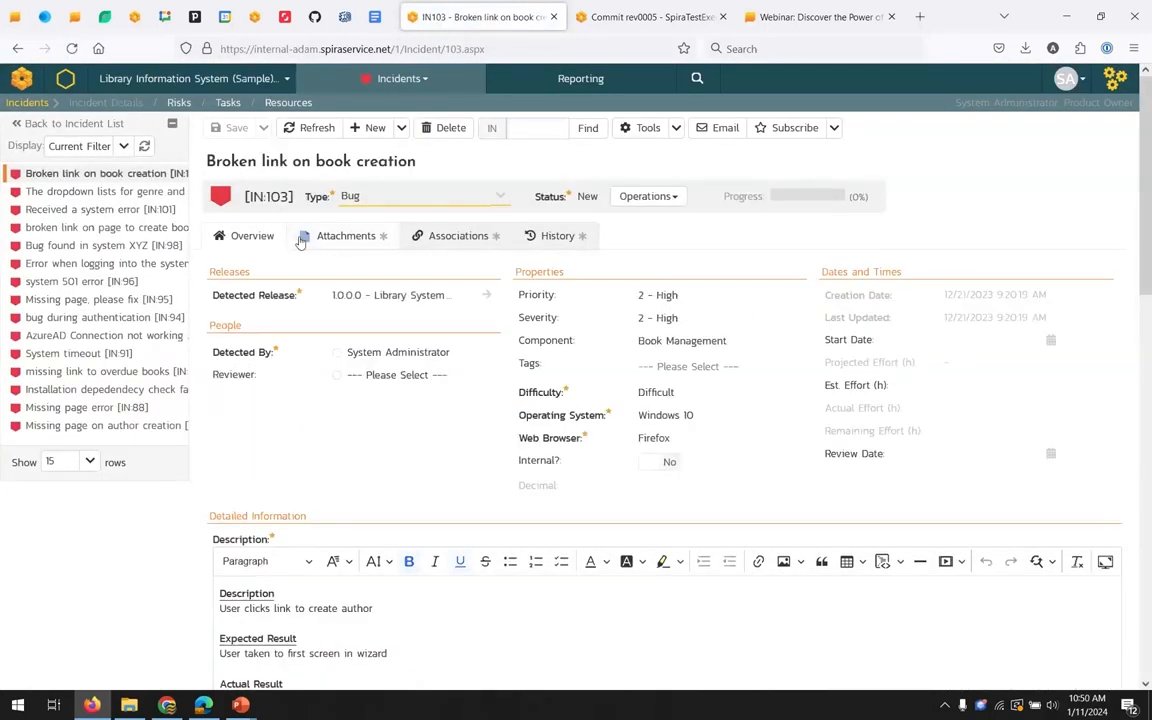
pyautogui.scroll(-2, 403, 553)
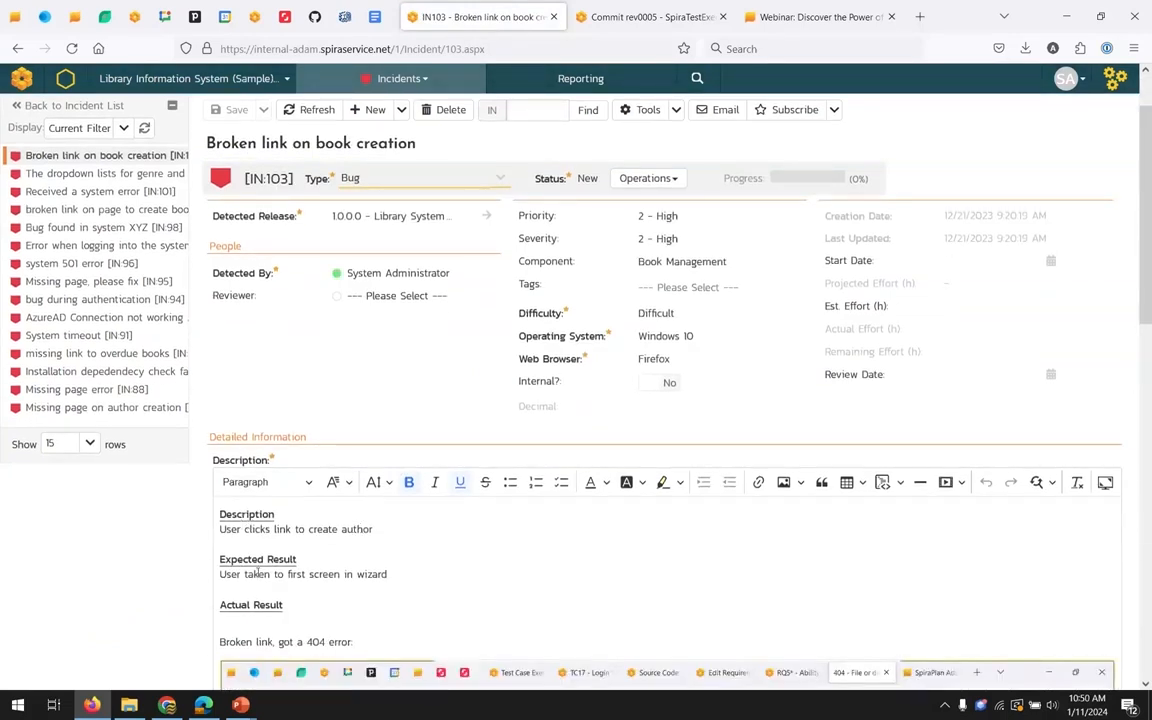
pyautogui.scroll(-5, 270, 500)
pyautogui.scroll(-4, 276, 488)
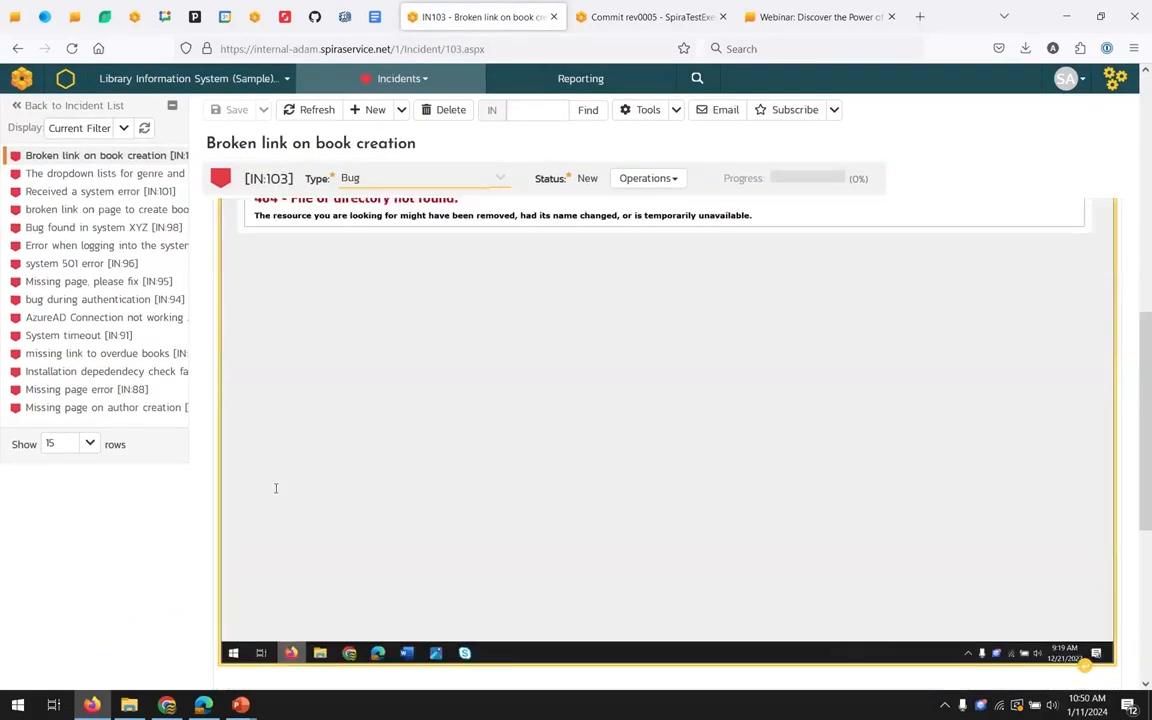
pyautogui.scroll(-4, 276, 488)
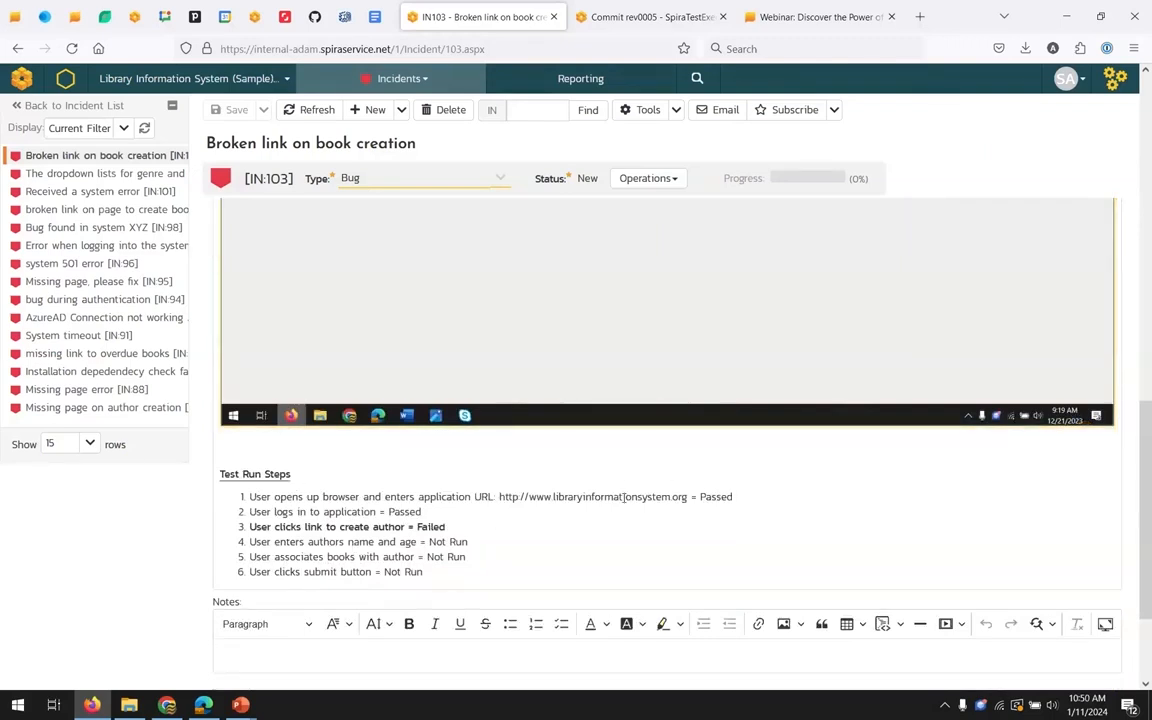
pyautogui.scroll(5, 562, 452)
pyautogui.scroll(10, 623, 488)
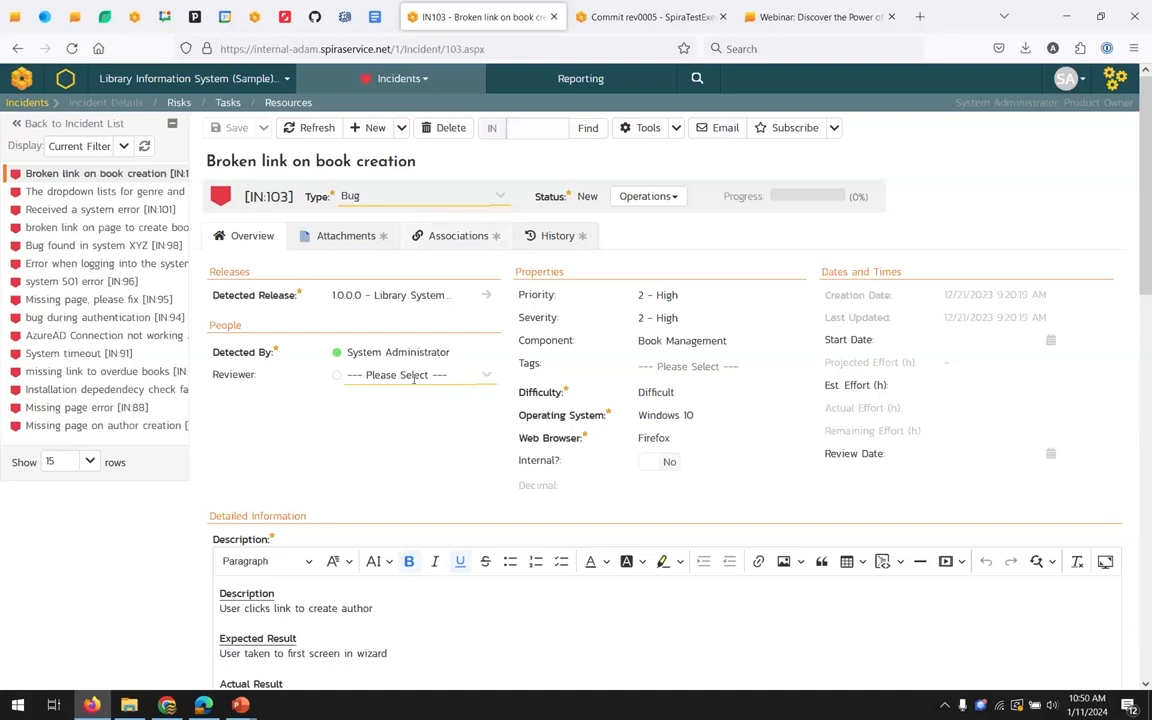
pyautogui.click(445, 237)
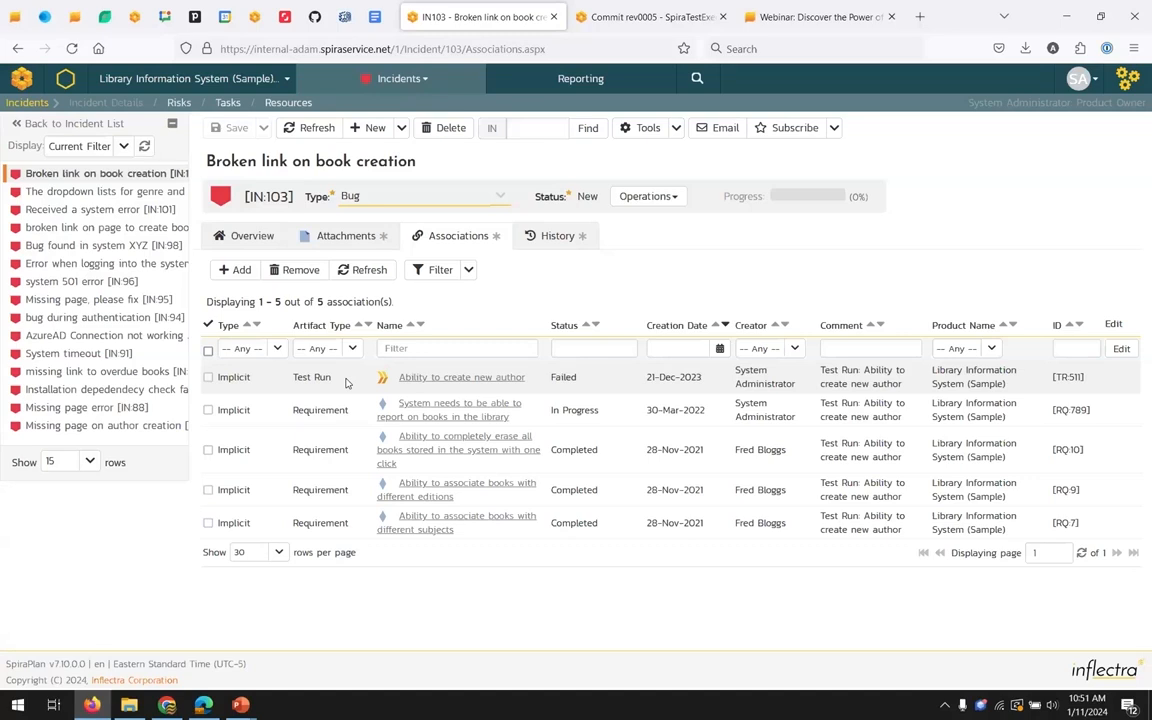
pyautogui.click(232, 235)
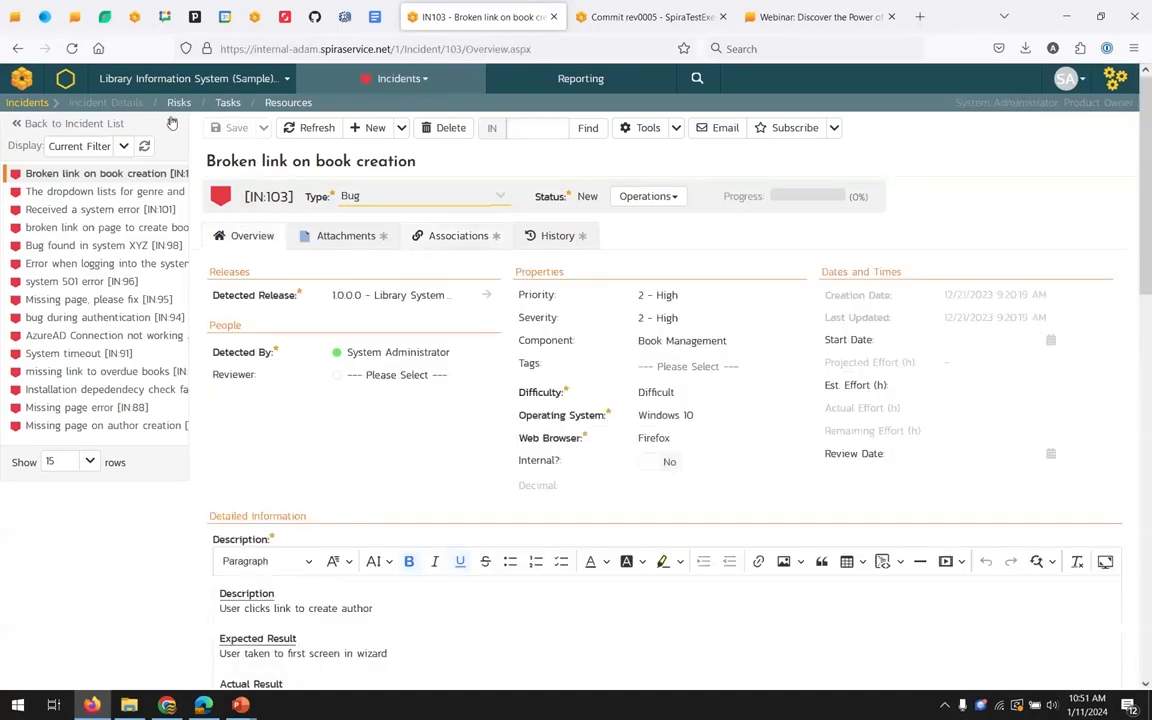
# Go to the product's risk list and view the available probability and impact filter options.
pyautogui.click(380, 79)
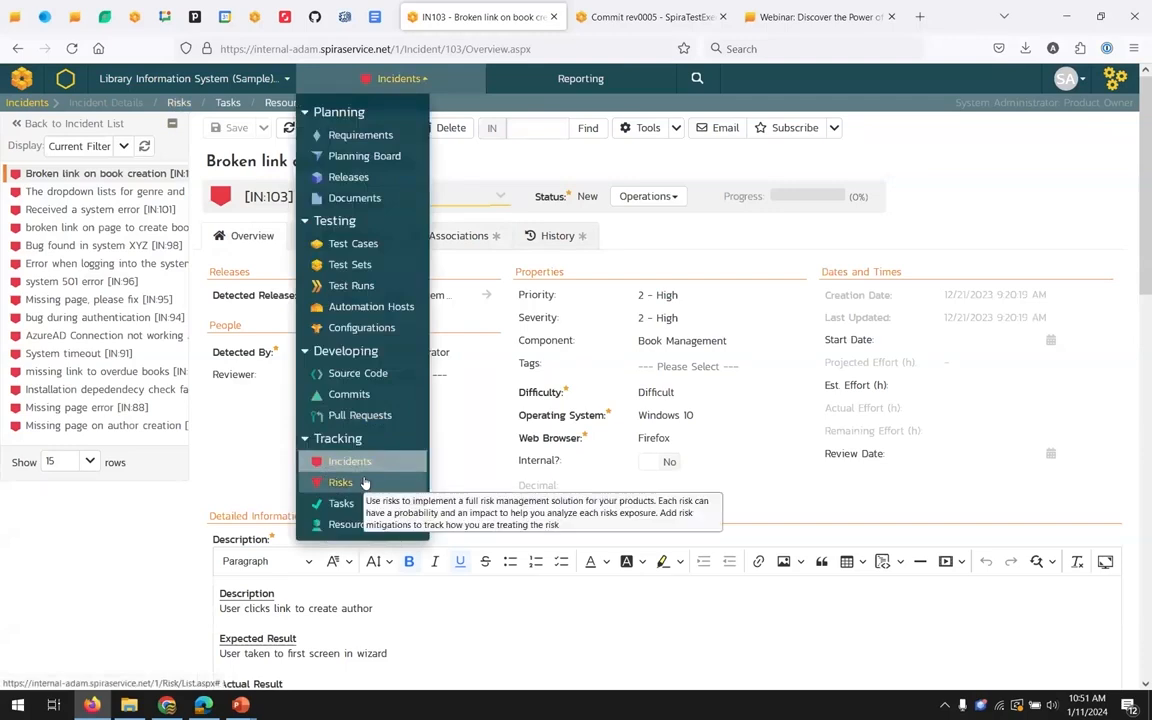
pyautogui.click(364, 483)
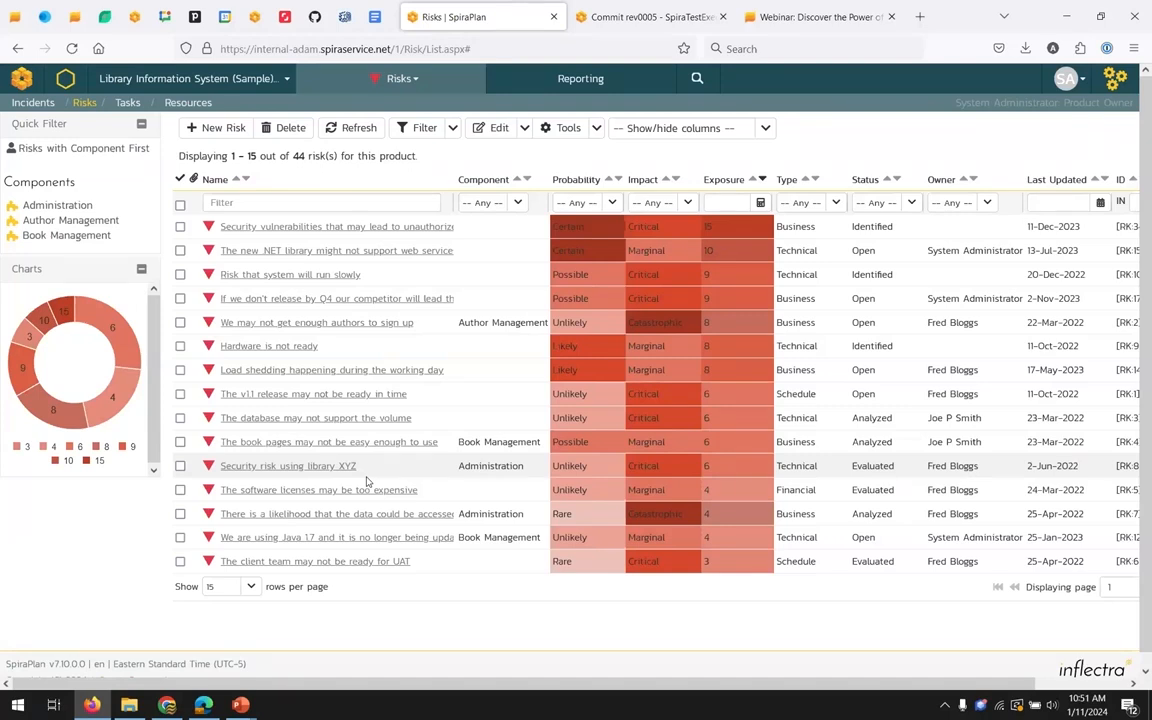
pyautogui.click(612, 203)
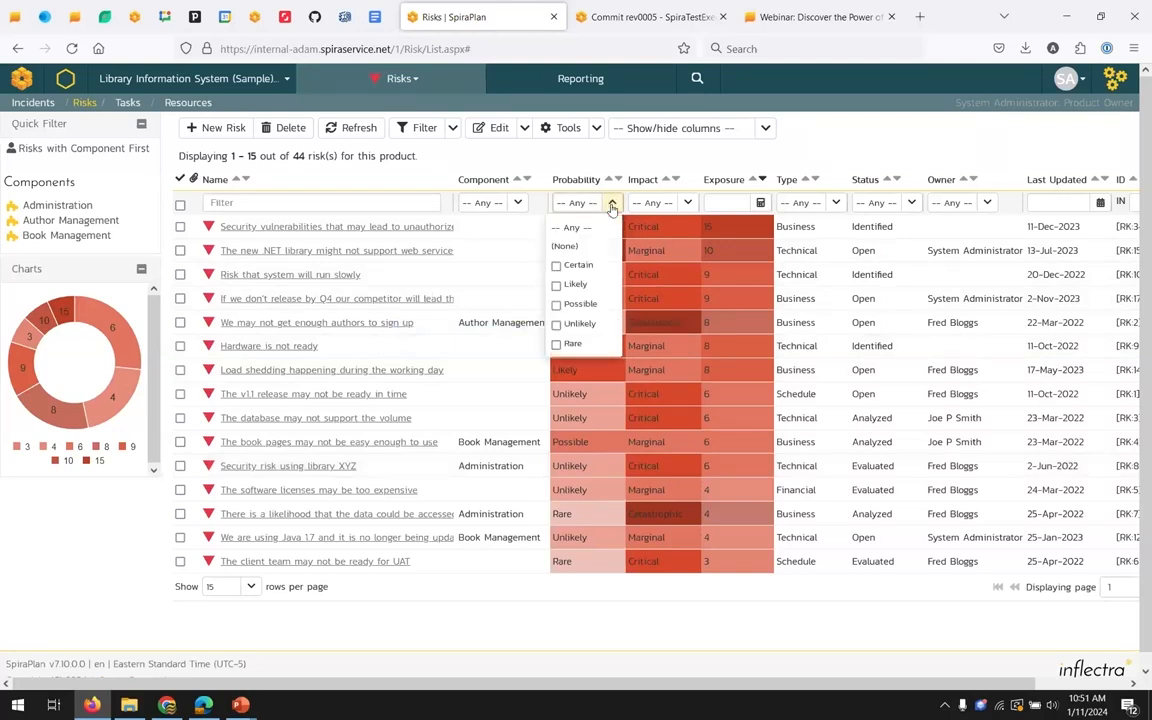
pyautogui.click(688, 203)
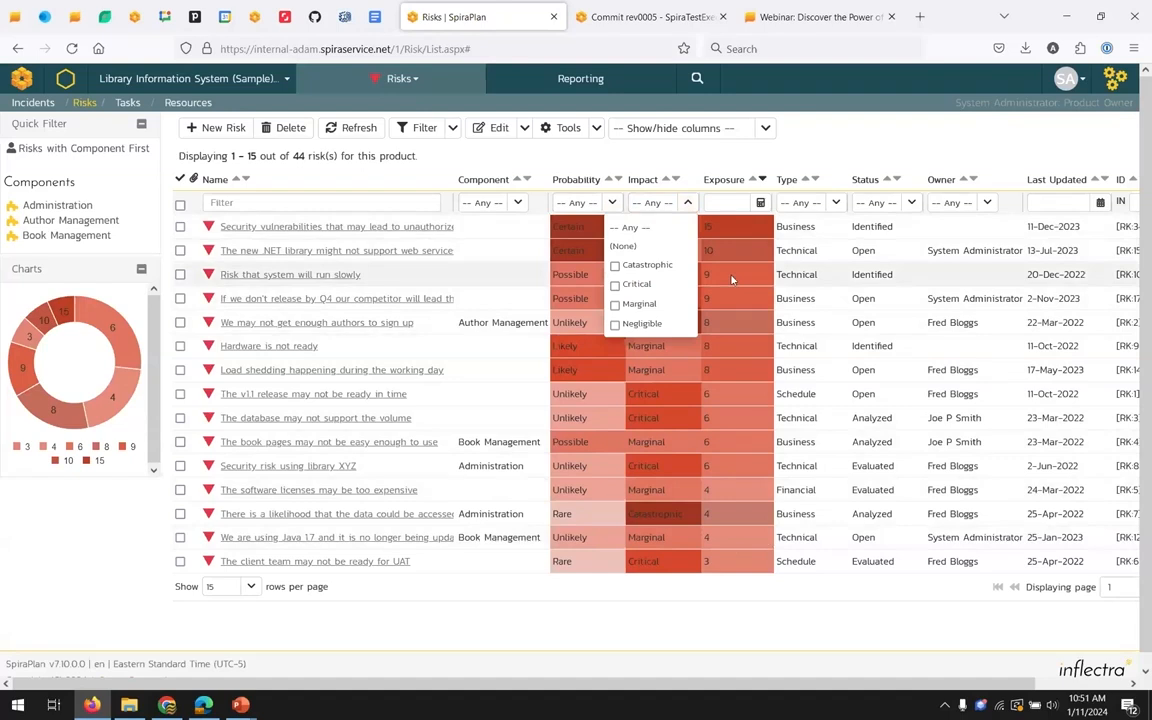
# Look over the security vulnerabilities risk, and view the description and mitigations of "The new .NET library might not support web services".
pyautogui.click(403, 227)
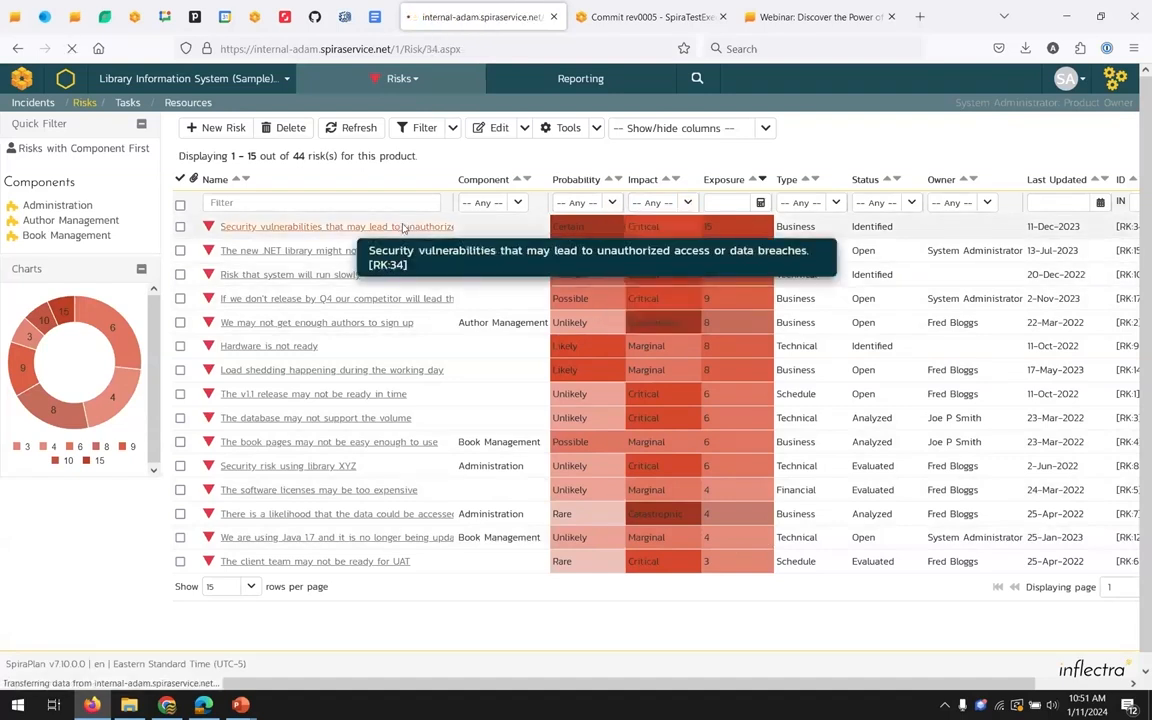
pyautogui.scroll(-2, 311, 510)
pyautogui.scroll(2, 311, 510)
pyautogui.click(105, 191)
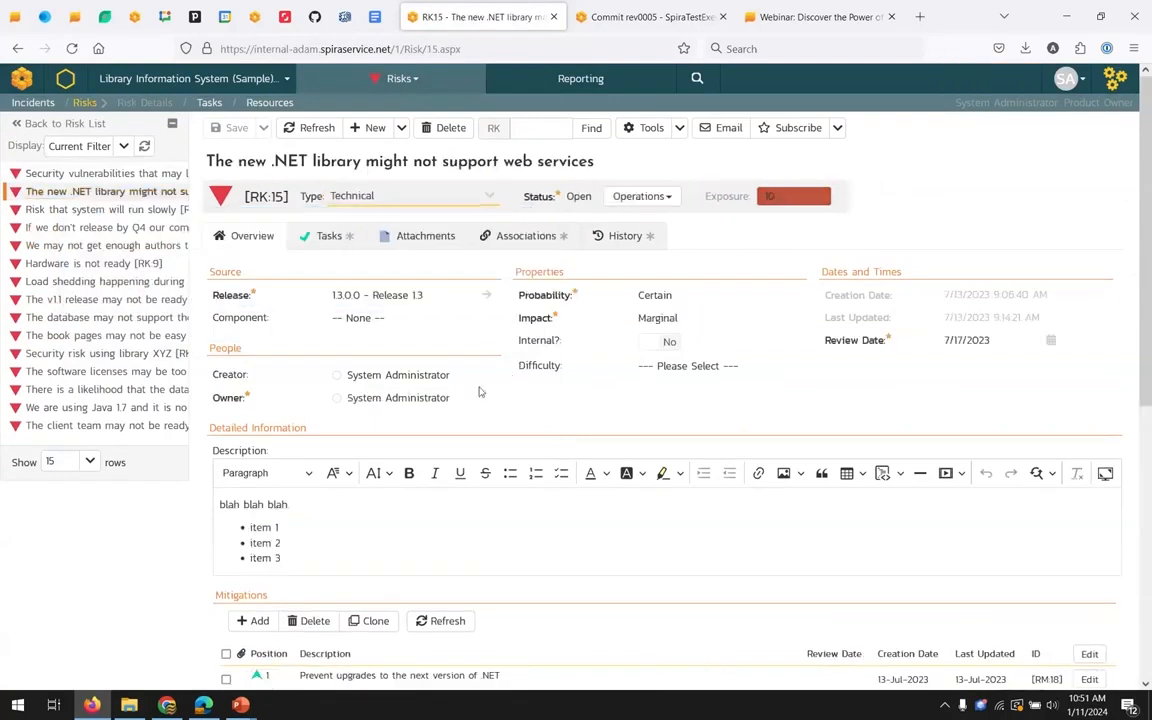
pyautogui.scroll(-2, 434, 353)
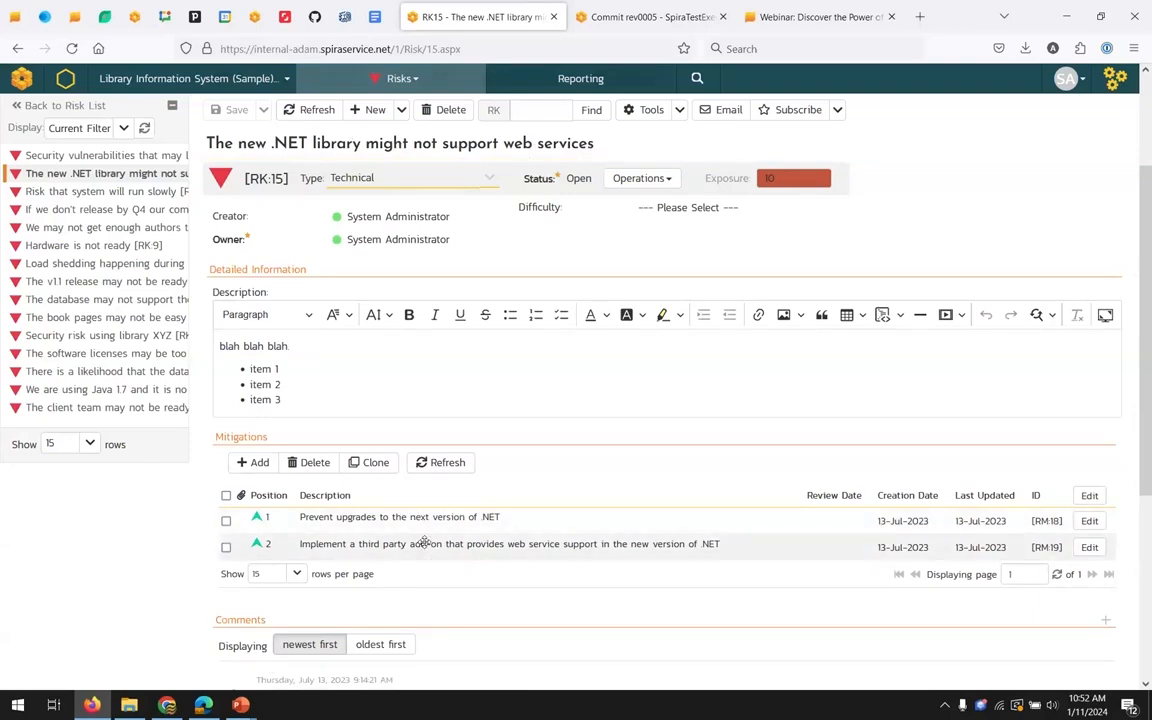
# View the risk's change history and its associated requirements, previewing the summary of "Ability to import from legacy system x".
pyautogui.click(617, 238)
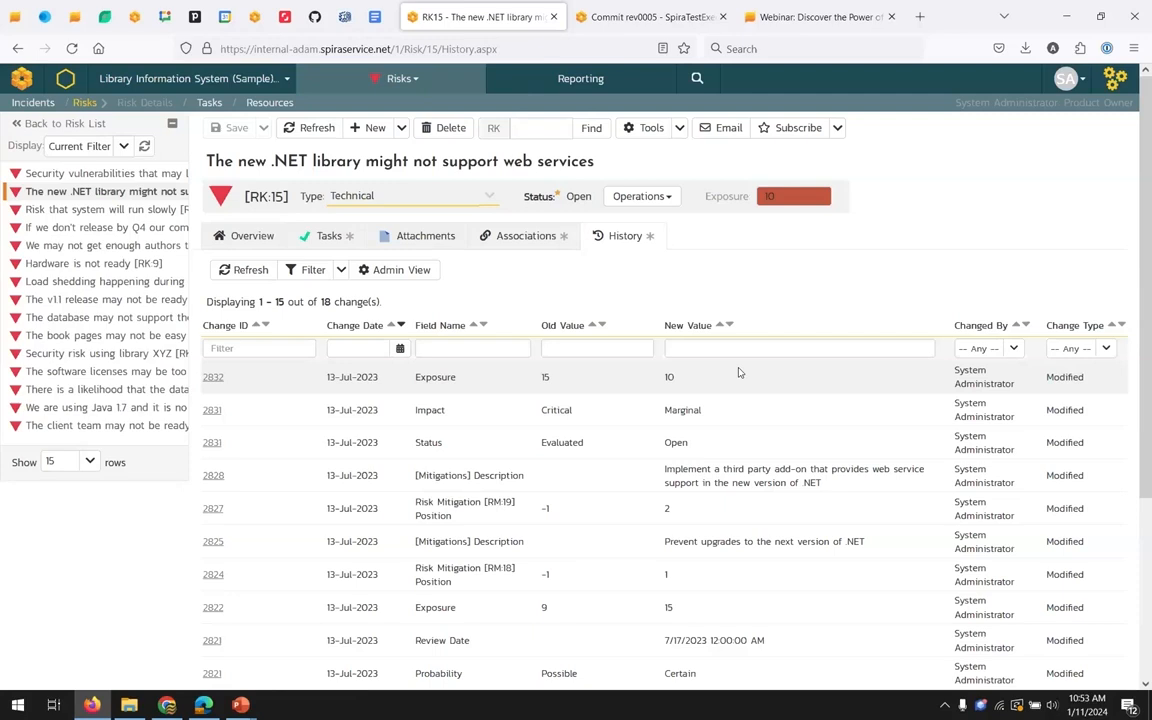
pyautogui.click(526, 233)
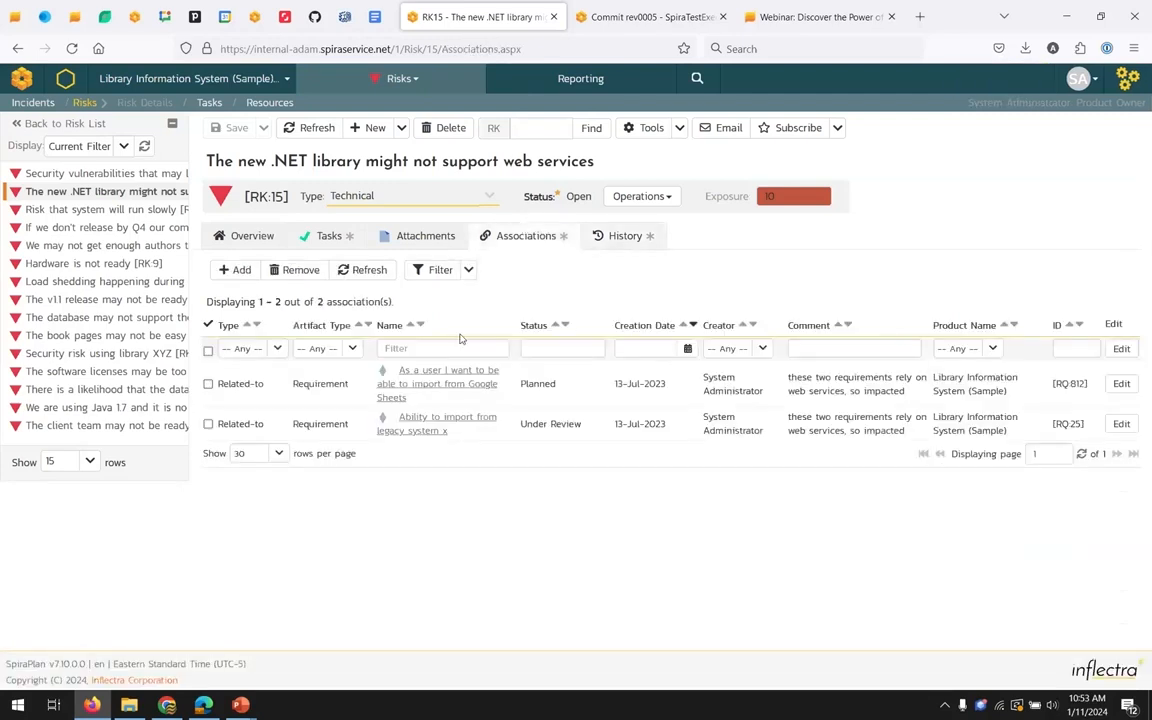
pyautogui.moveTo(427, 433)
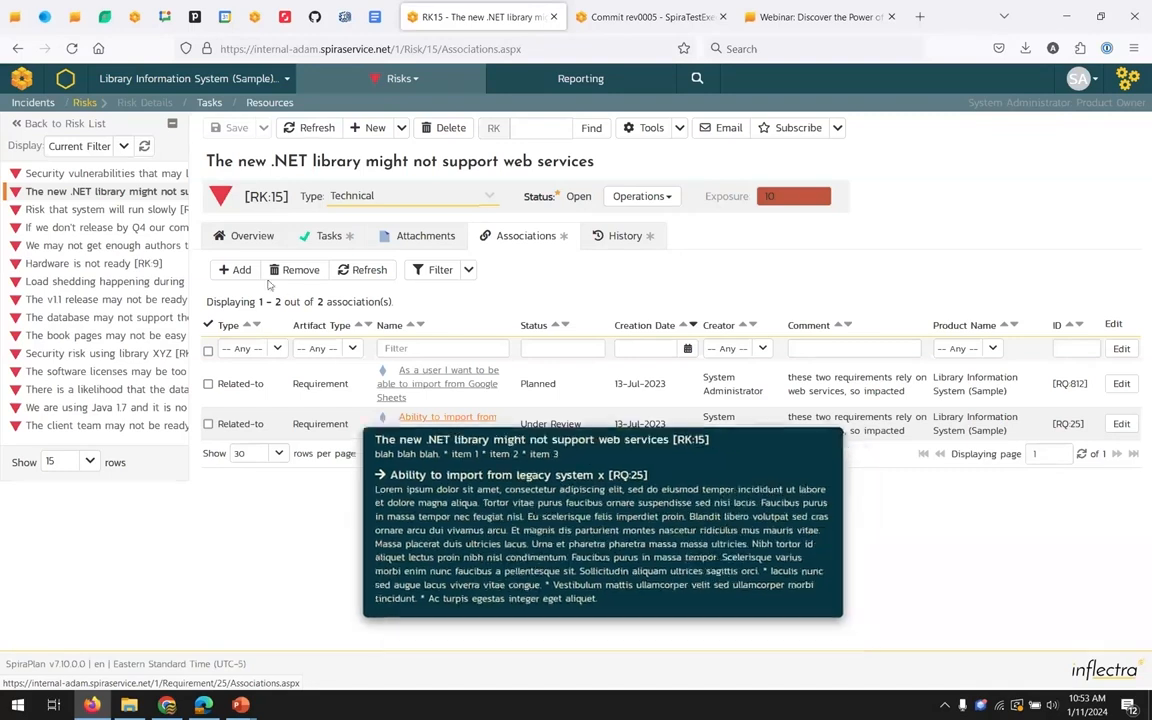
# Open the product's reporting area.
pyautogui.click(579, 79)
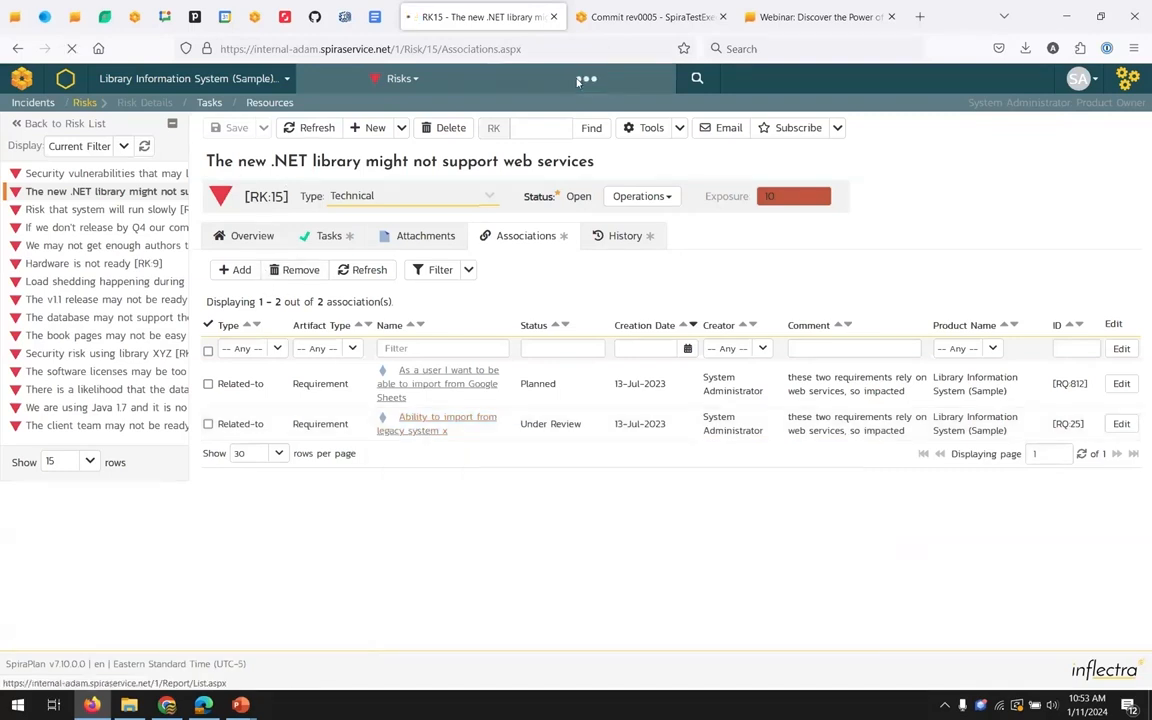